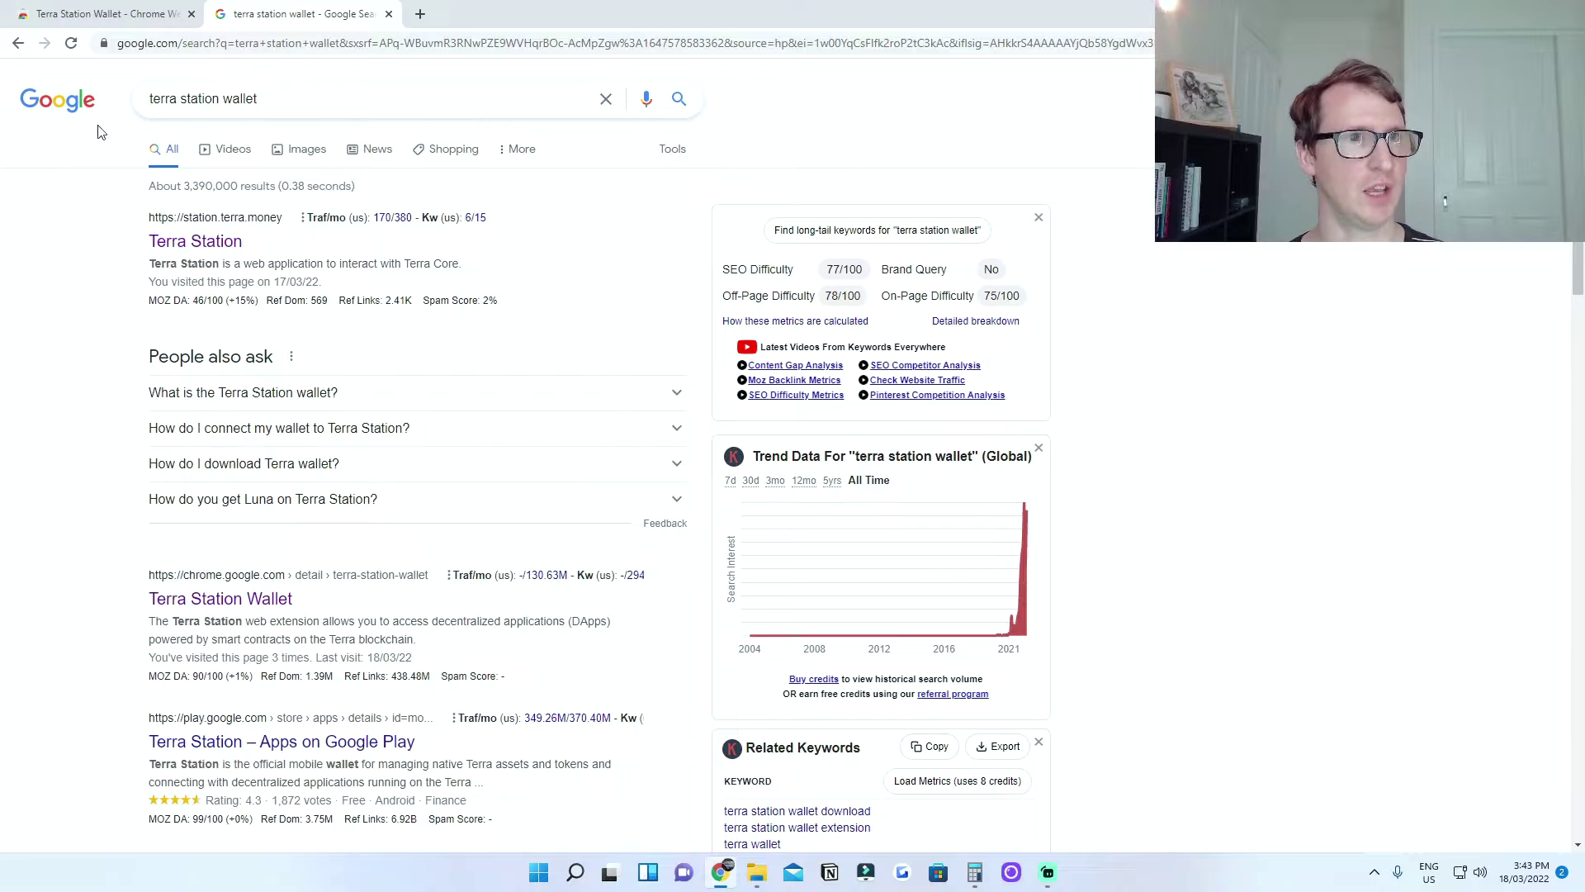
# Step: Find the Terra Station Wallet listing in the Chrome Web Store and add it to Chrome
pyautogui.moveTo(290, 101); pyautogui.dragTo(142, 116)
pyautogui.click(165, 198)
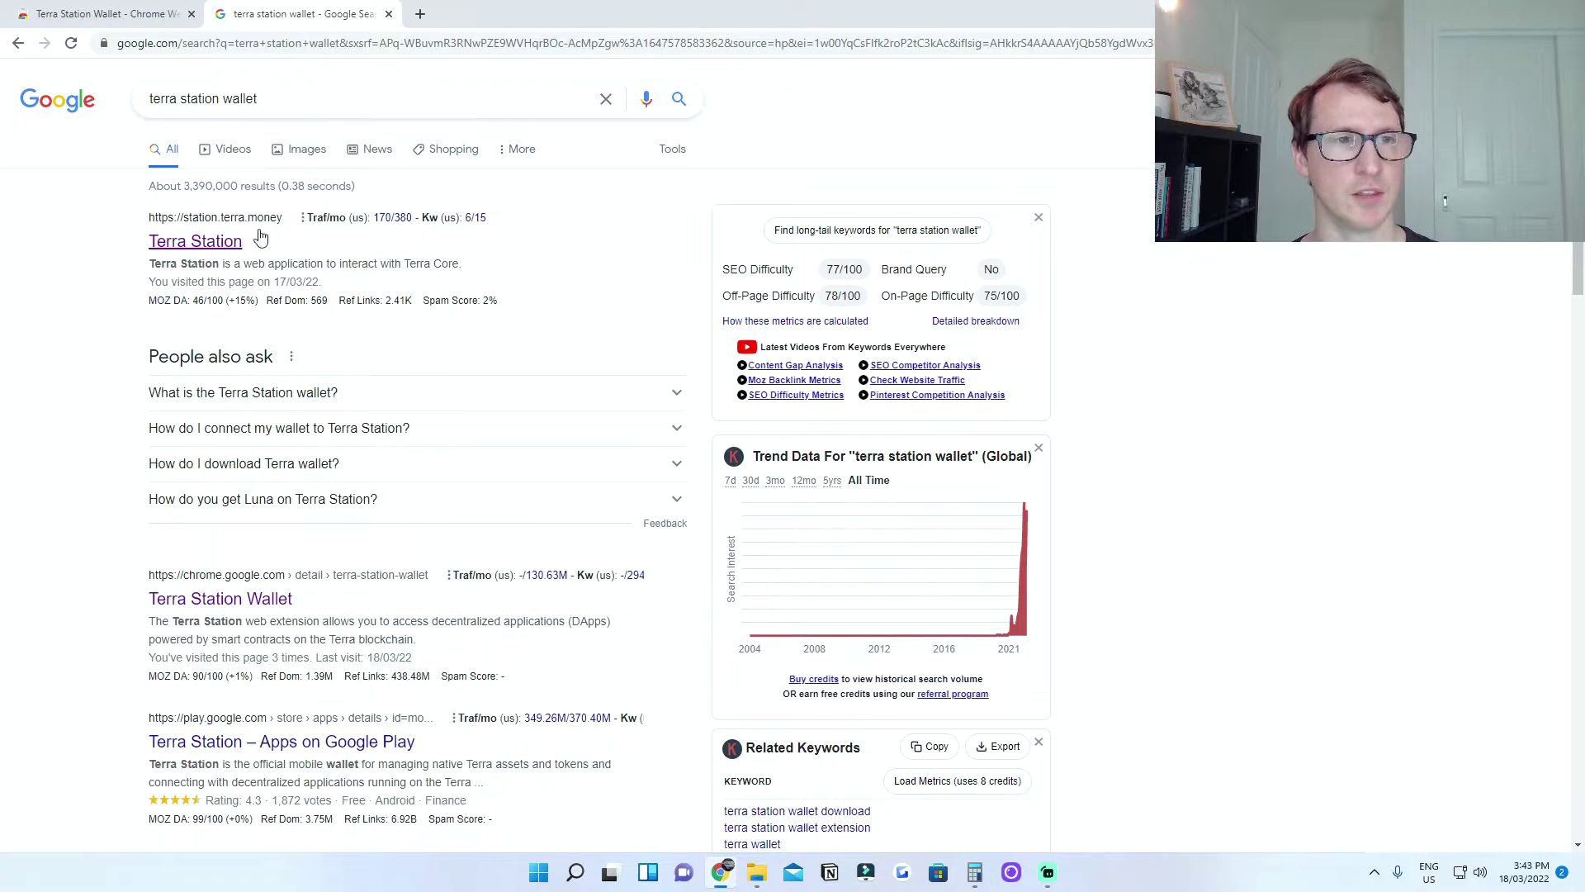
pyautogui.scroll(-2, 519, 248)
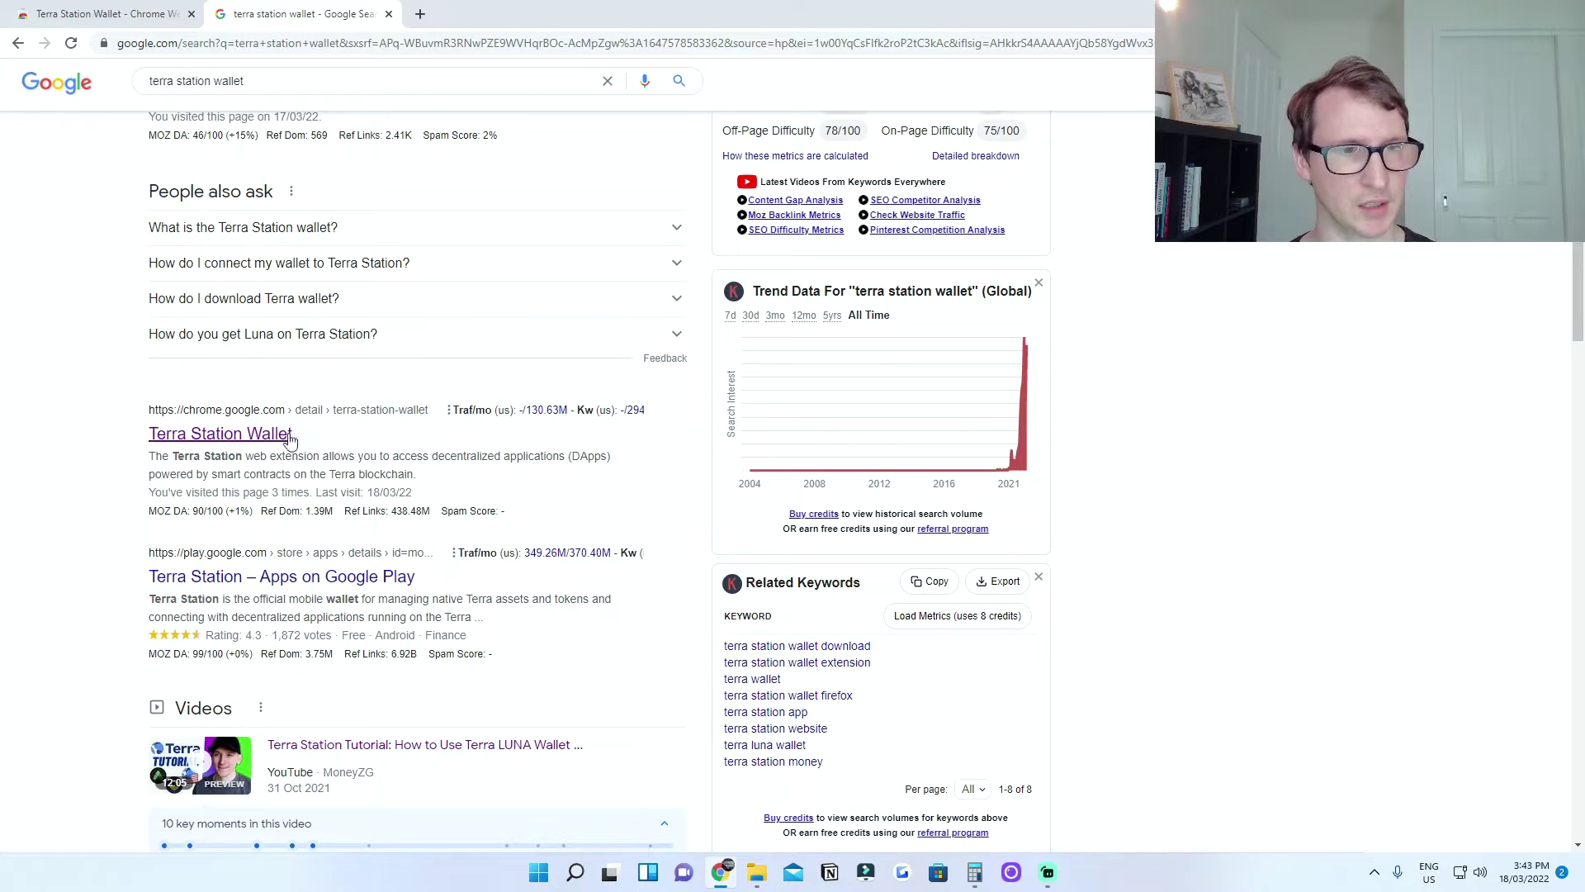
pyautogui.click(226, 440)
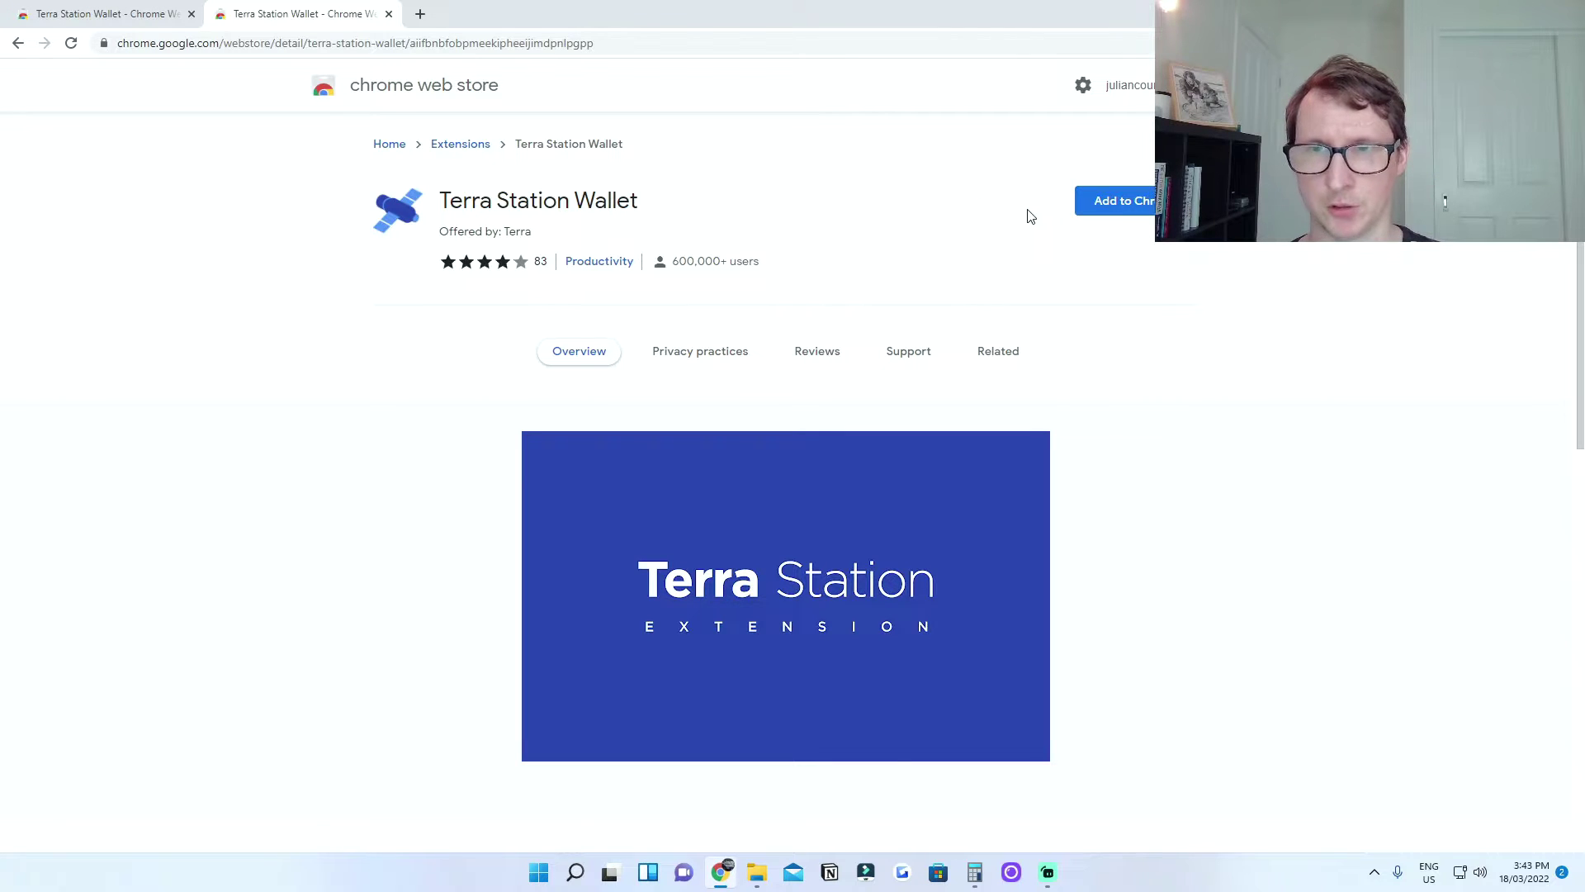
pyautogui.click(1082, 205)
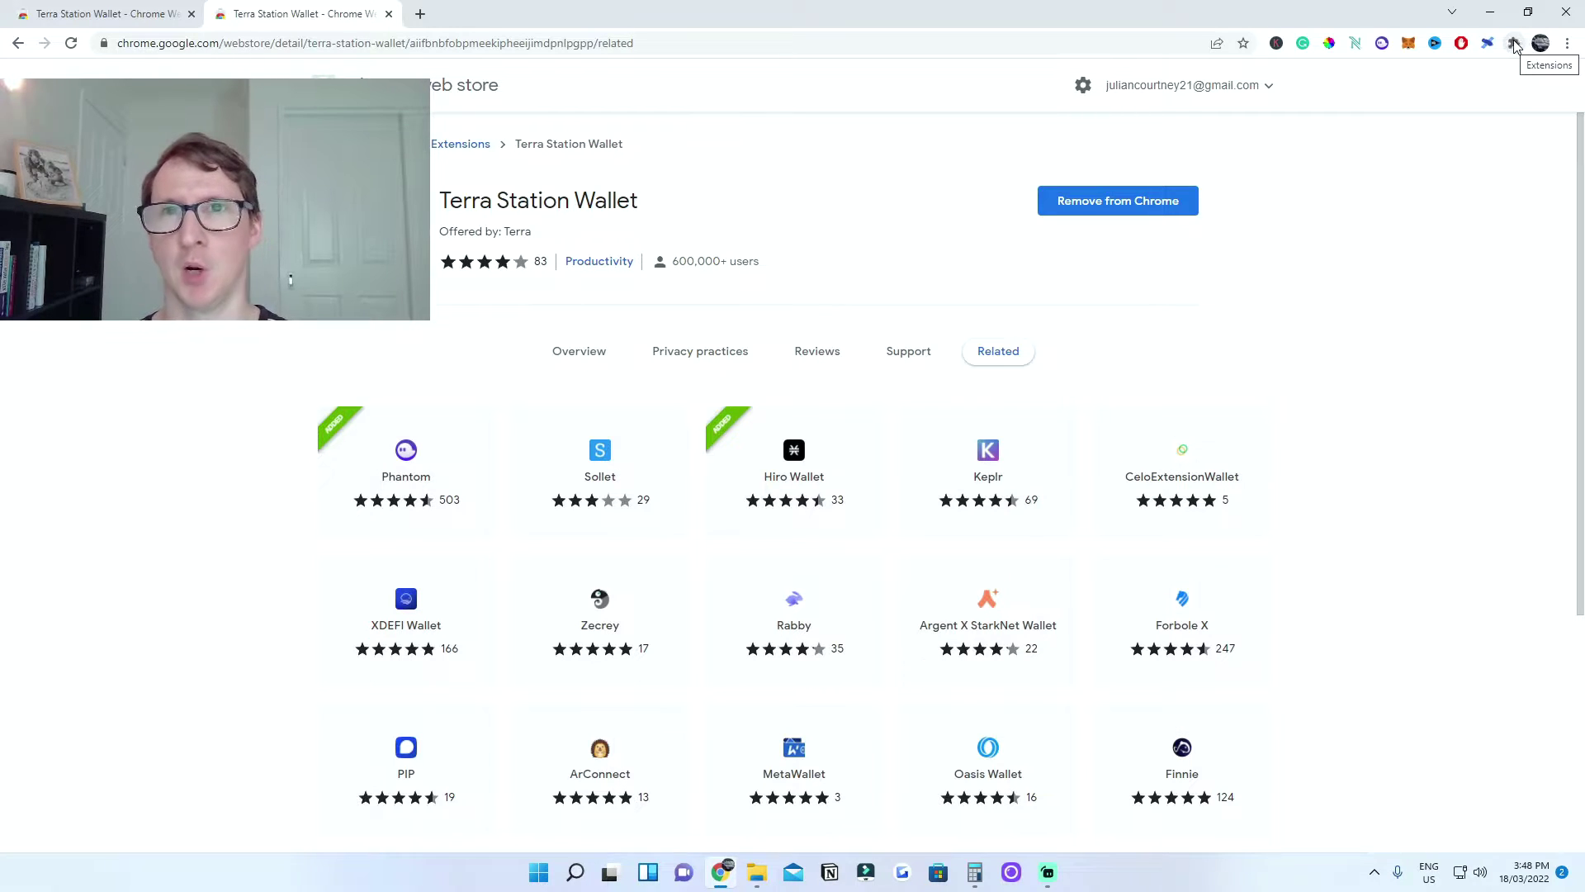
# Step: Pin Terra Station Wallet to the toolbar and open its popup with the wallet setup choices
pyautogui.click(1514, 43)
pyautogui.scroll(-5, 1387, 223)
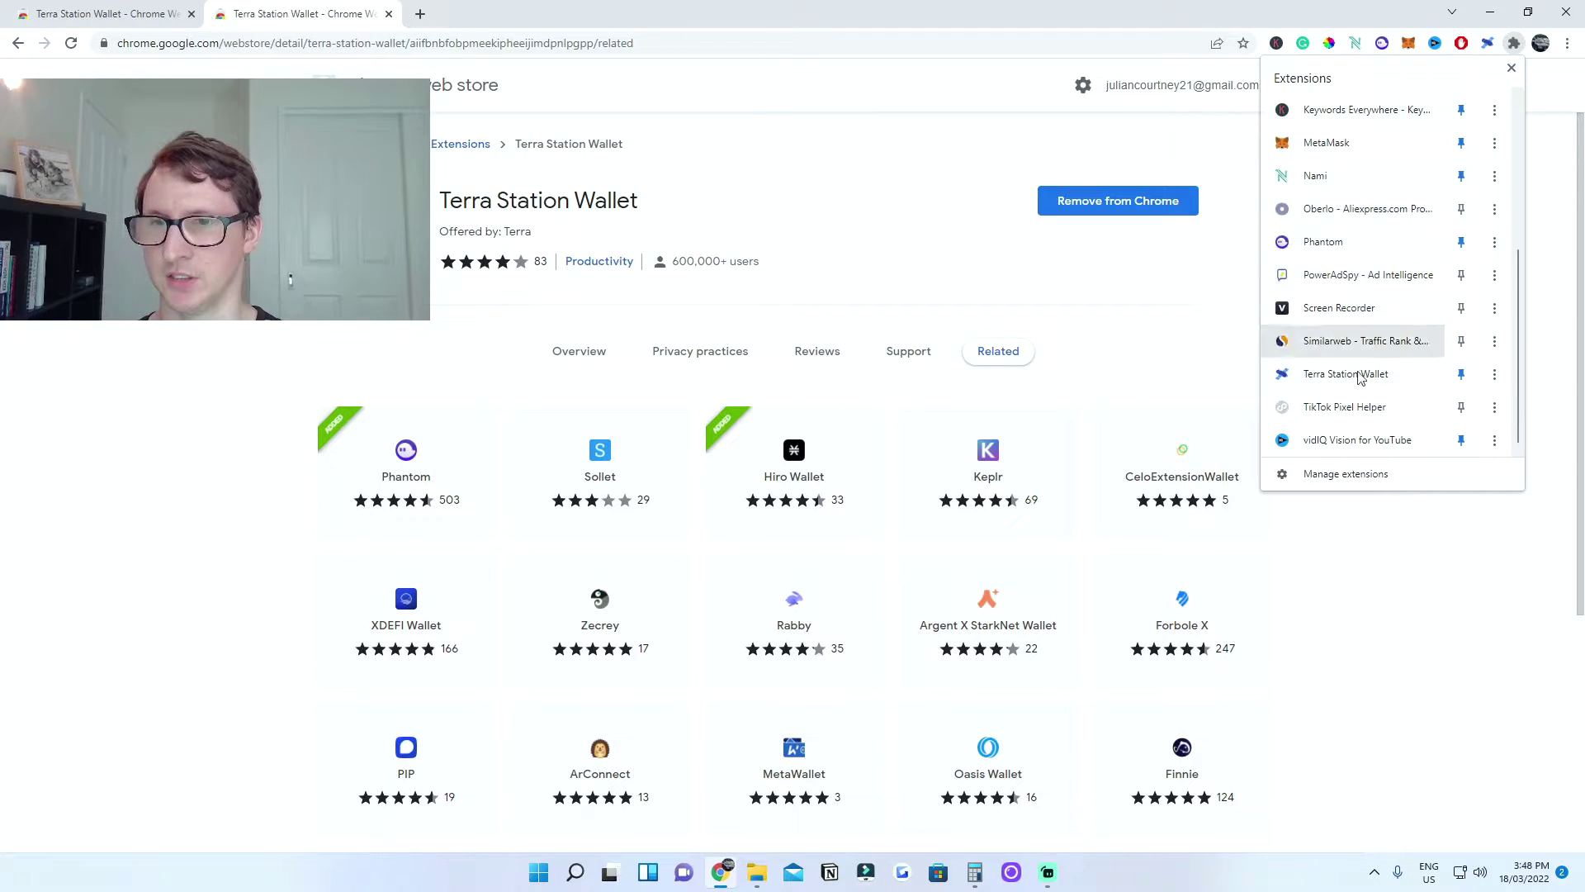
pyautogui.click(1462, 378)
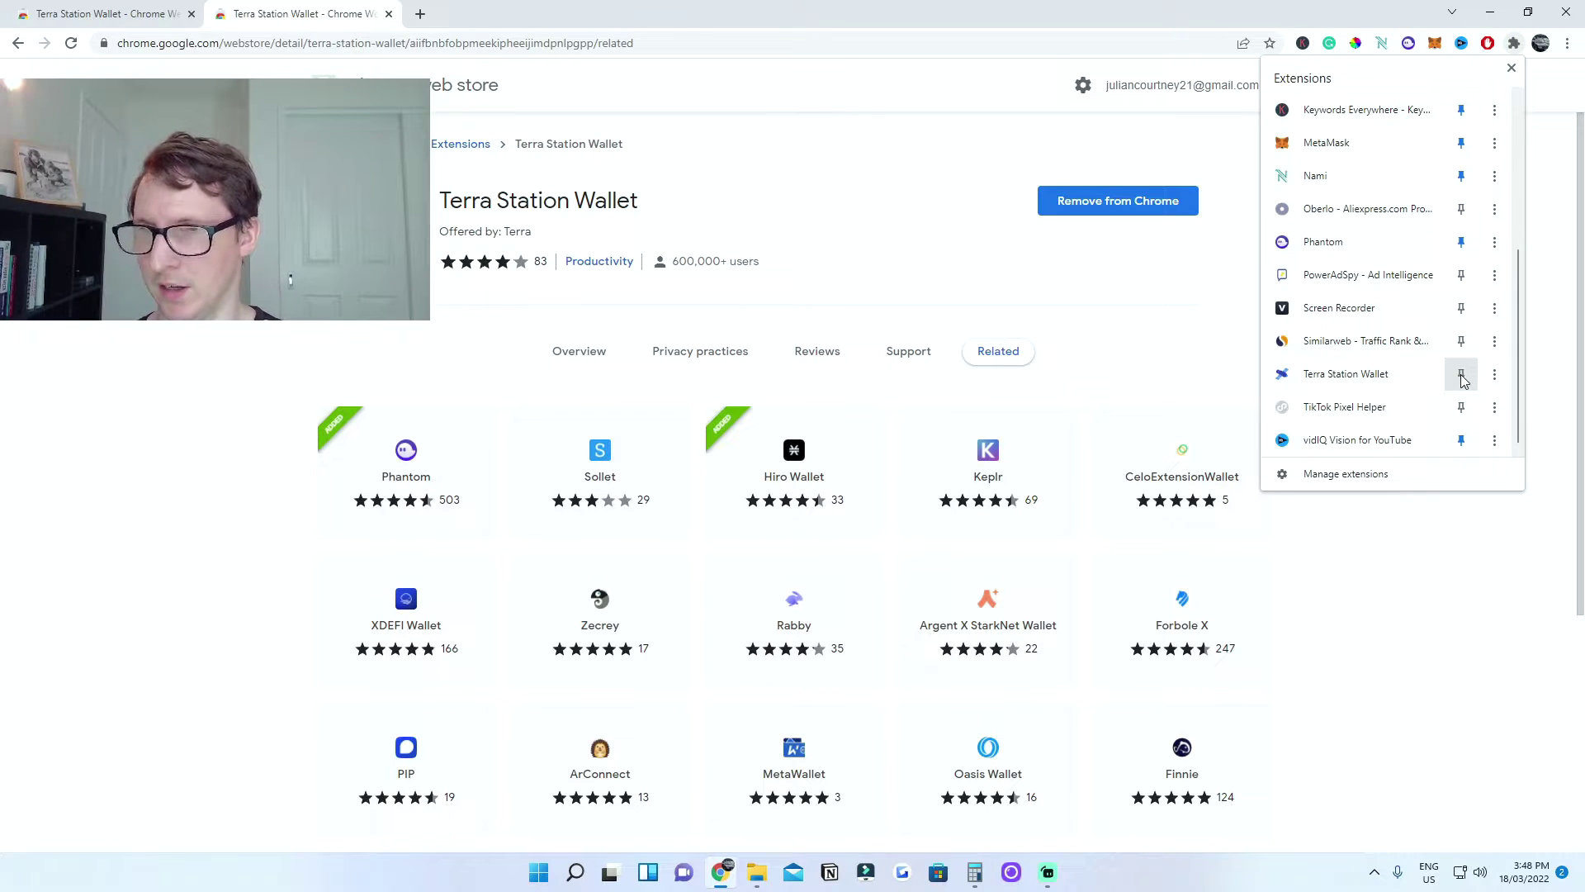
pyautogui.click(1461, 378)
pyautogui.click(1514, 43)
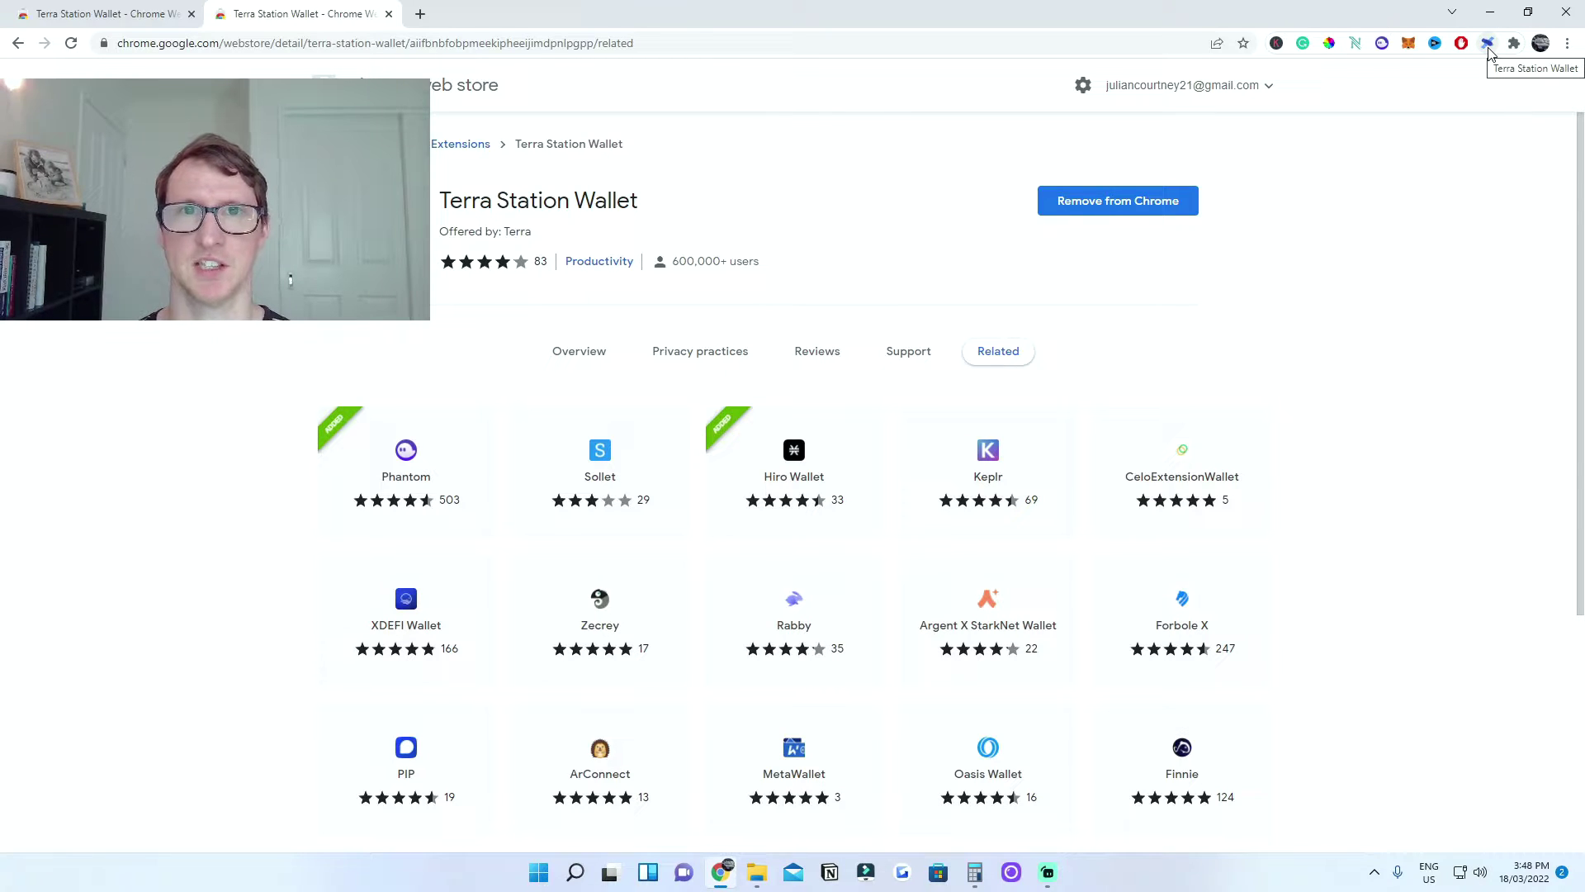
pyautogui.click(1488, 48)
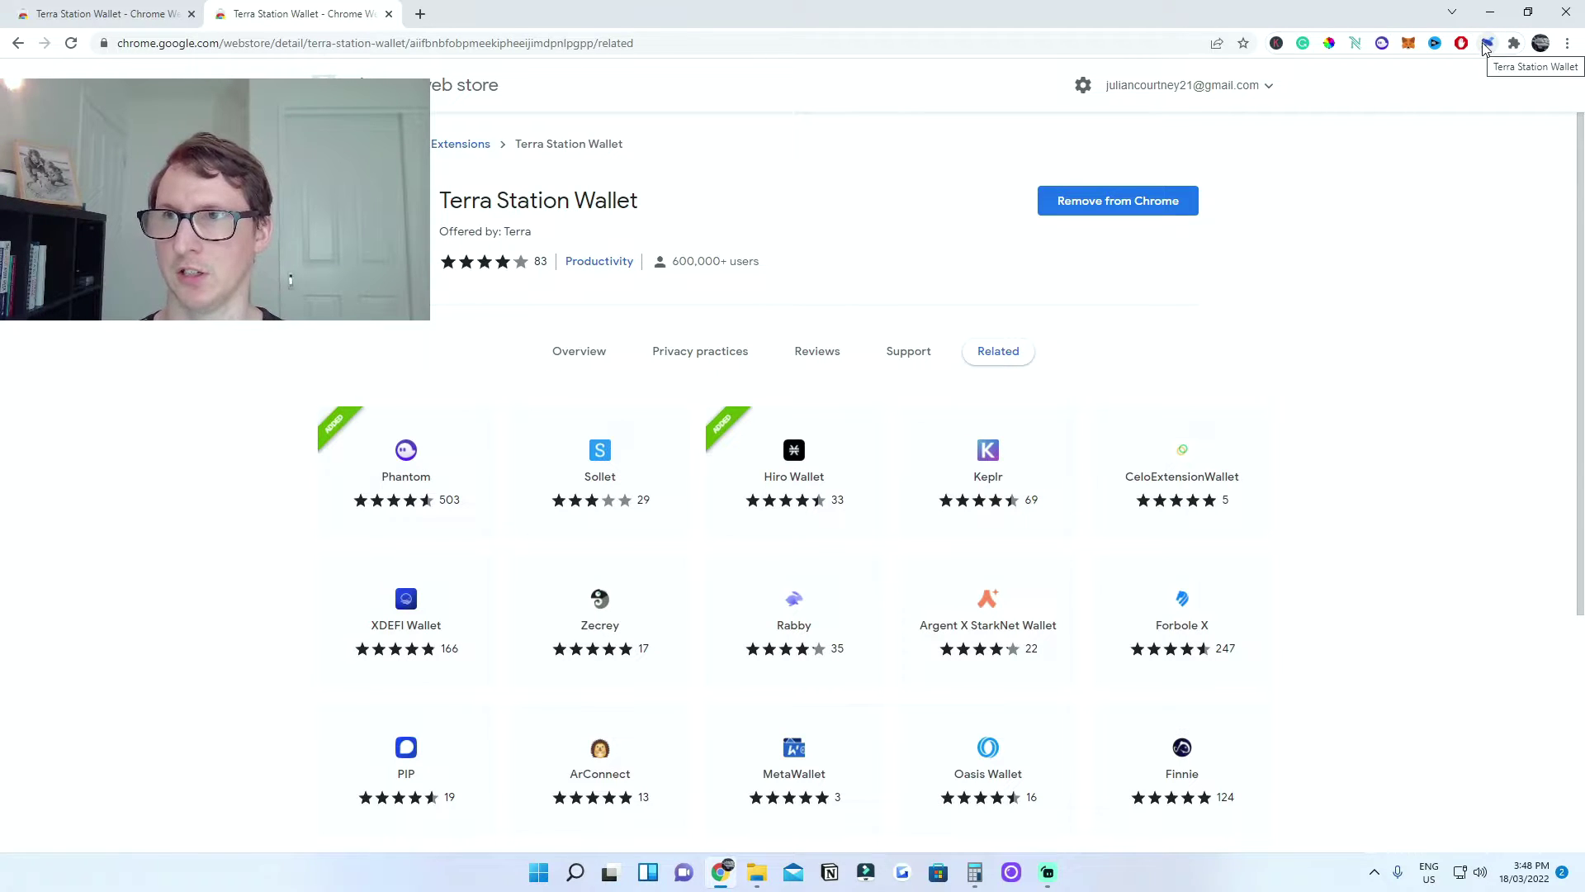
pyautogui.click(1488, 48)
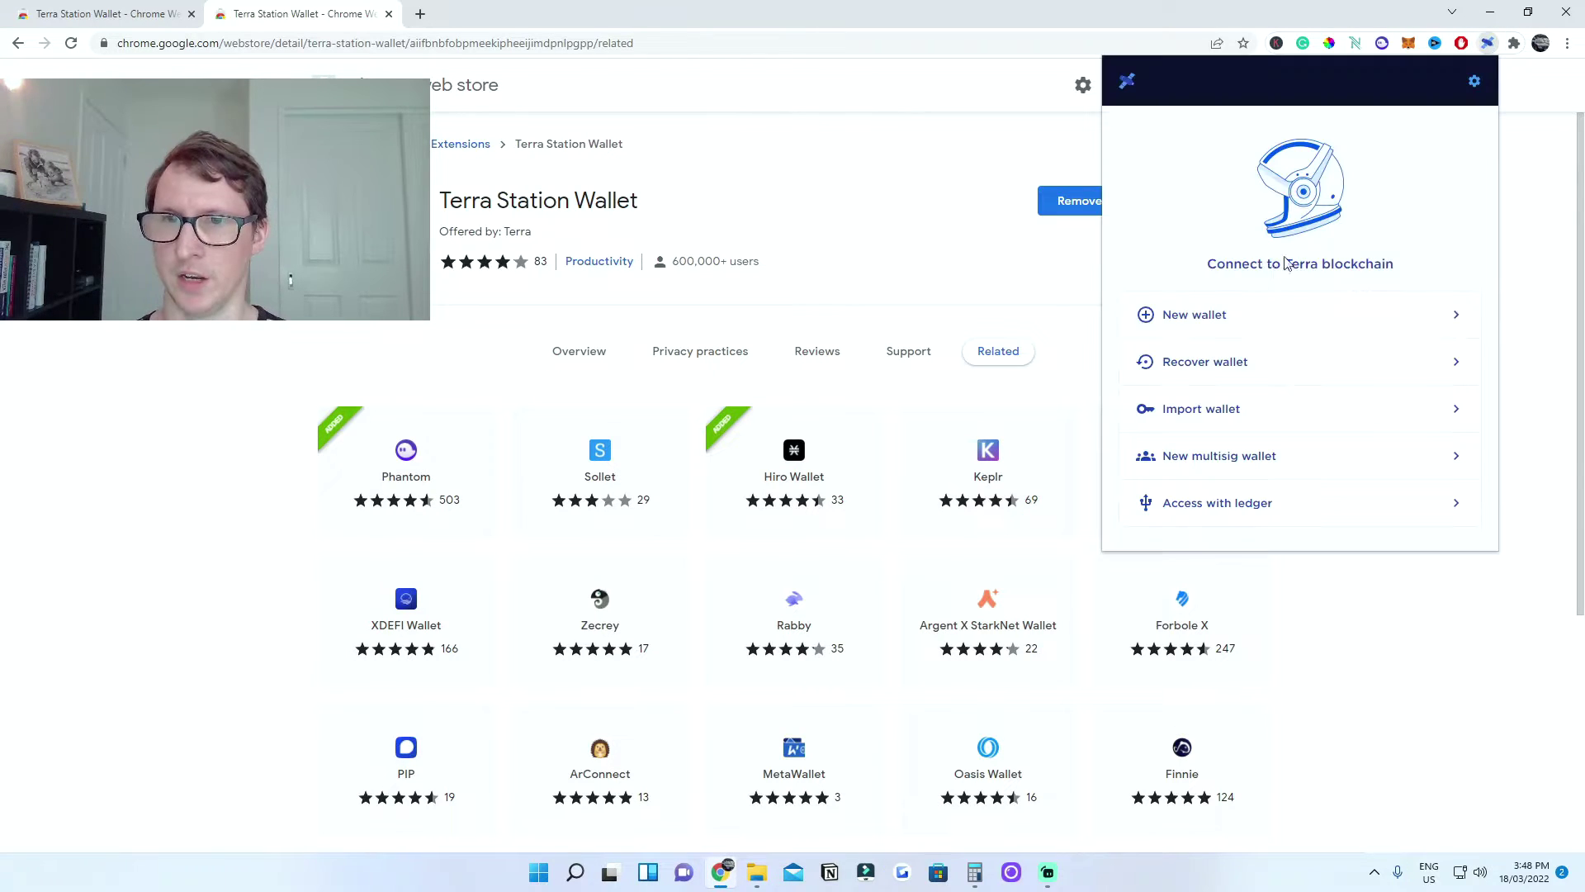
# Step: Start a new wallet and select its generated mnemonic phrase to save it
pyautogui.click(1194, 326)
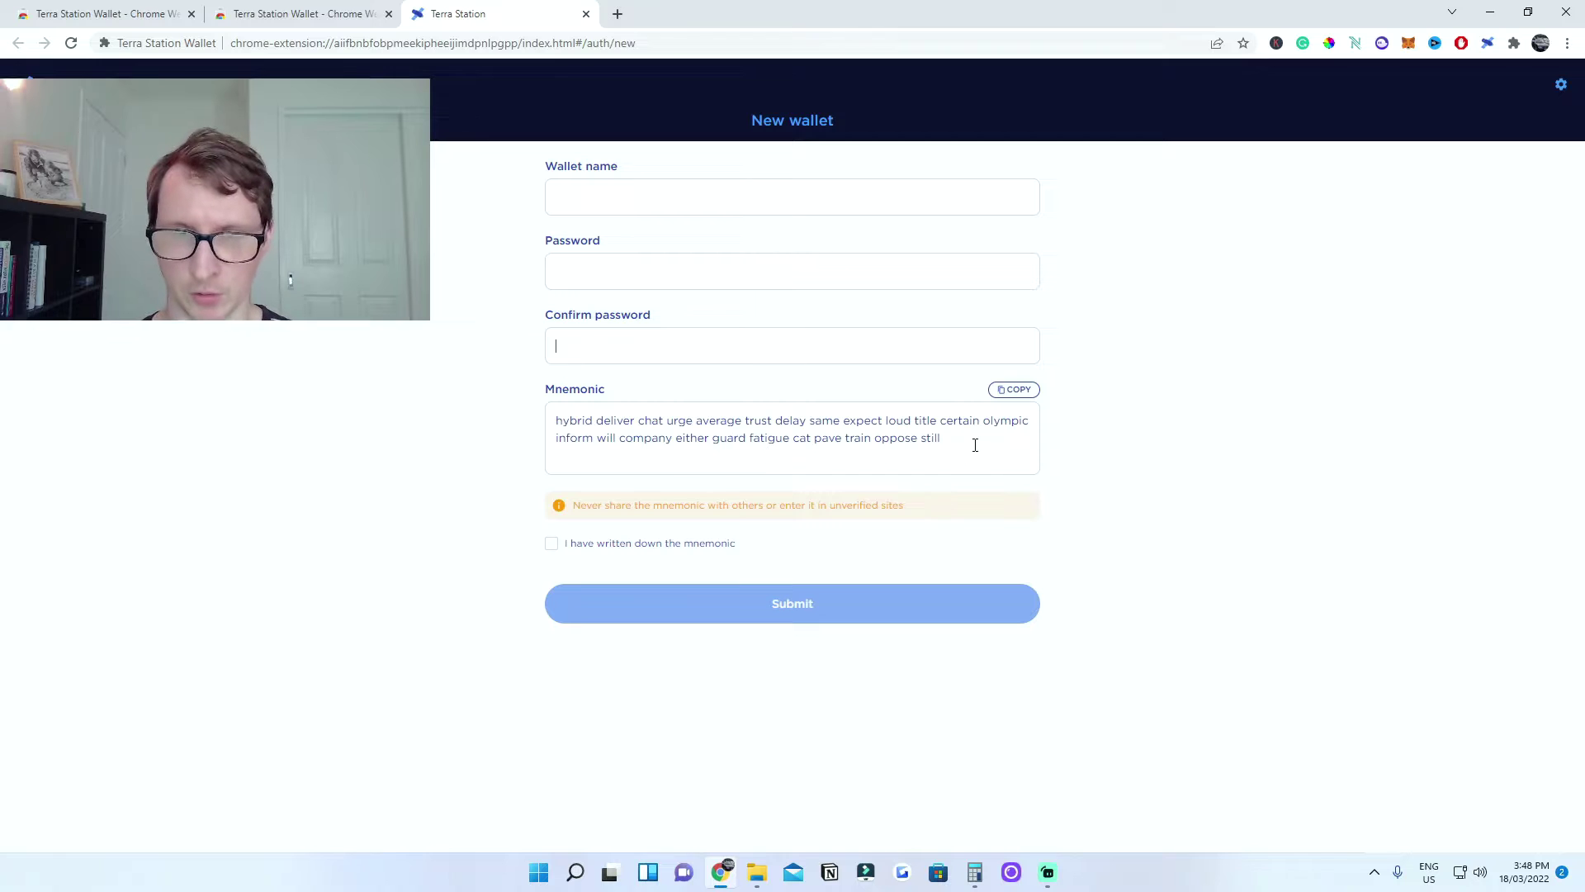
pyautogui.moveTo(975, 445); pyautogui.dragTo(549, 446)
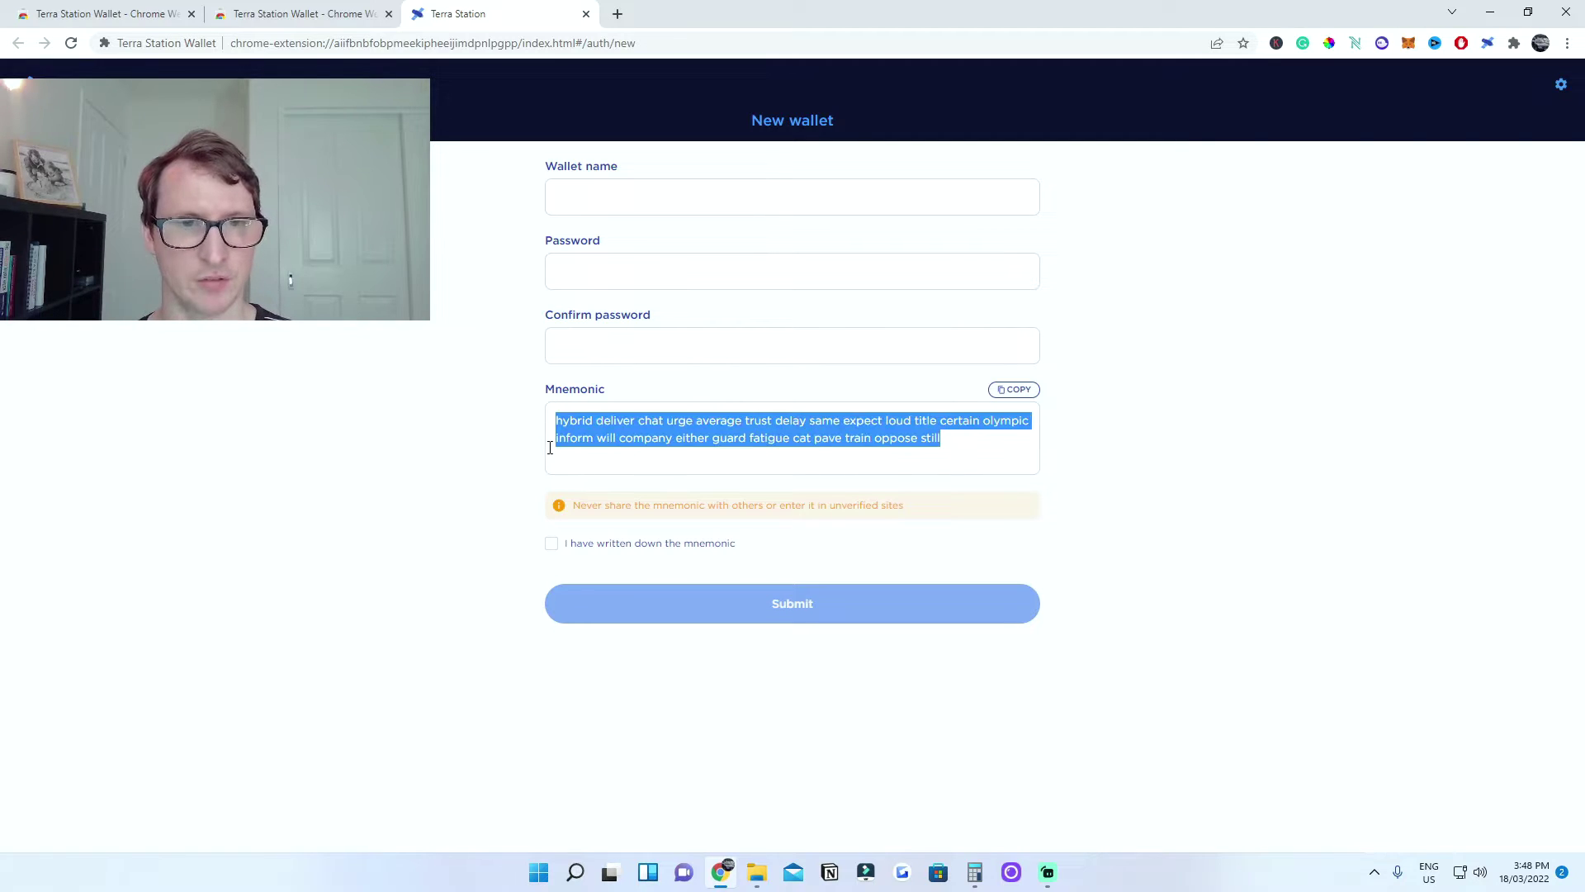
pyautogui.click(501, 433)
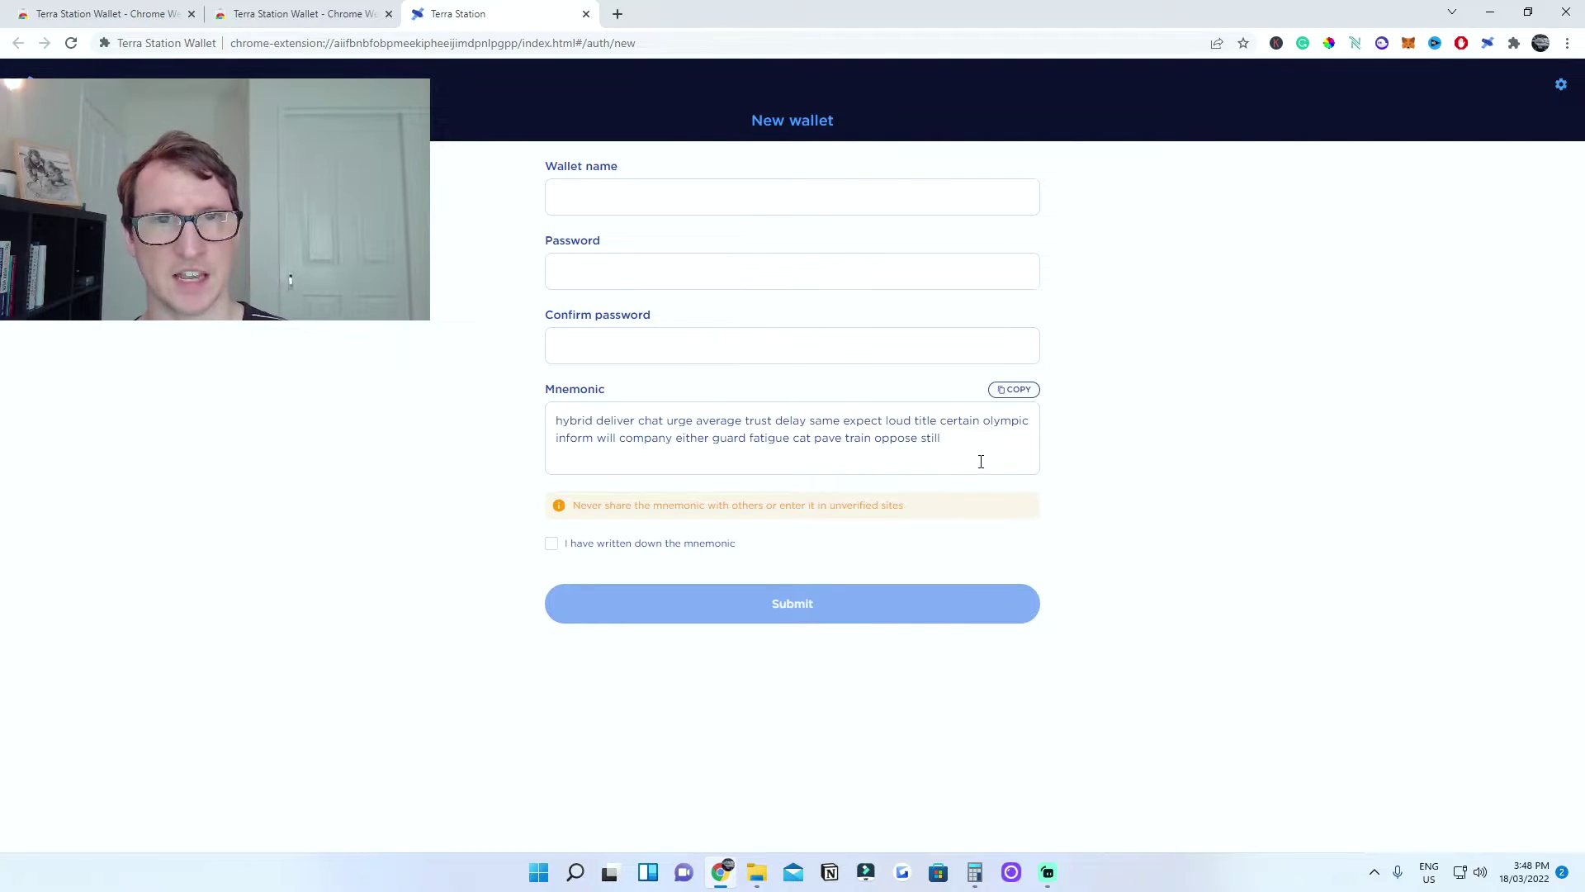
pyautogui.moveTo(981, 461); pyautogui.dragTo(550, 422)
pyautogui.click(605, 424)
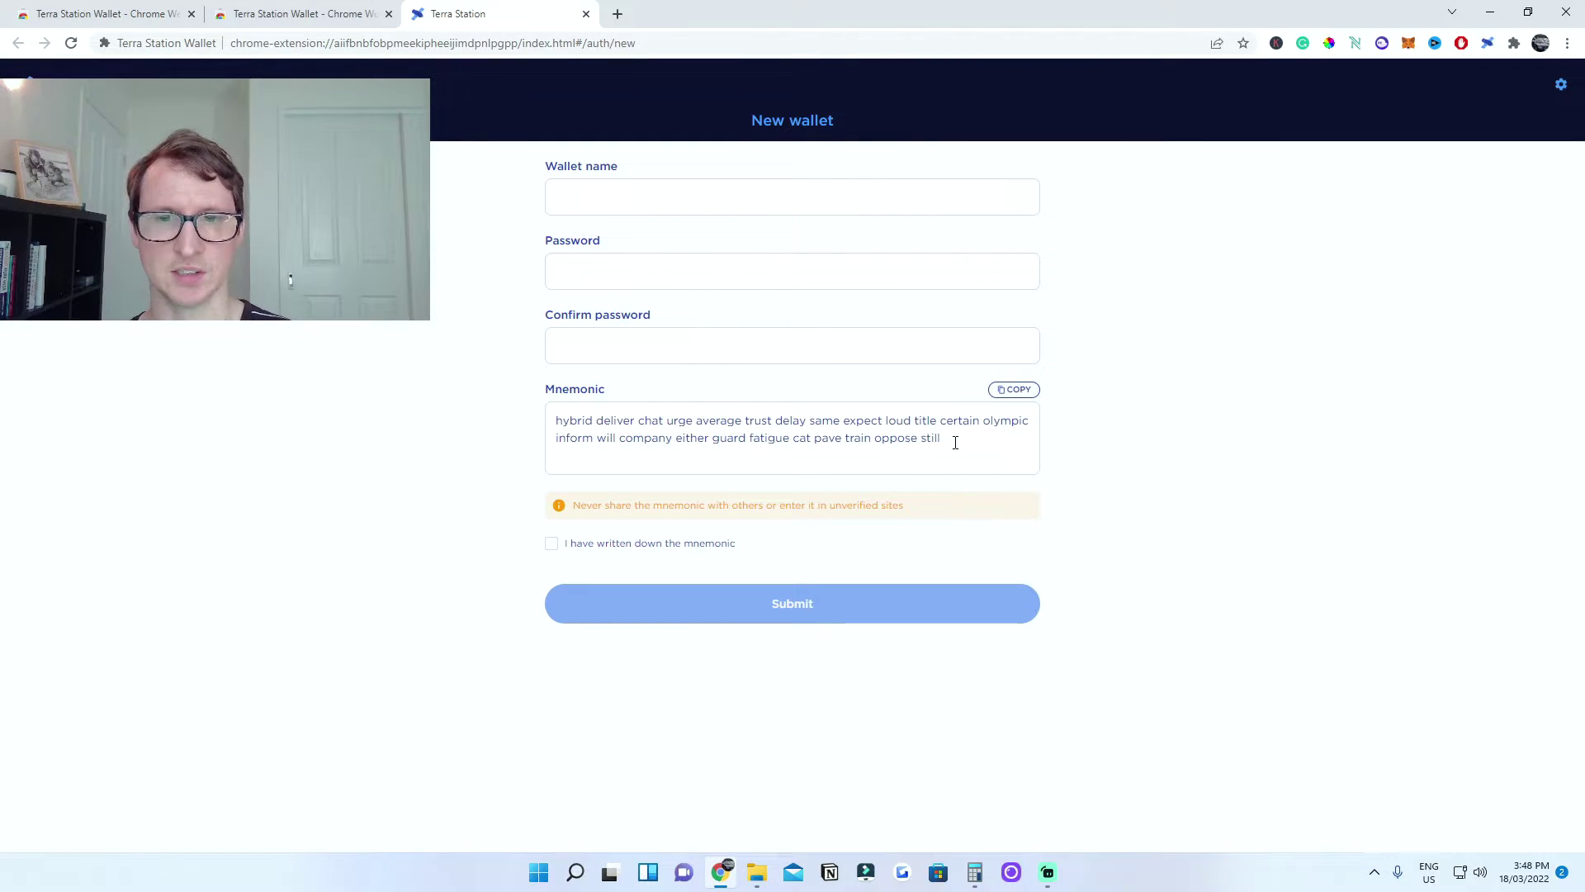
pyautogui.moveTo(955, 443); pyautogui.dragTo(556, 425)
pyautogui.click(614, 435)
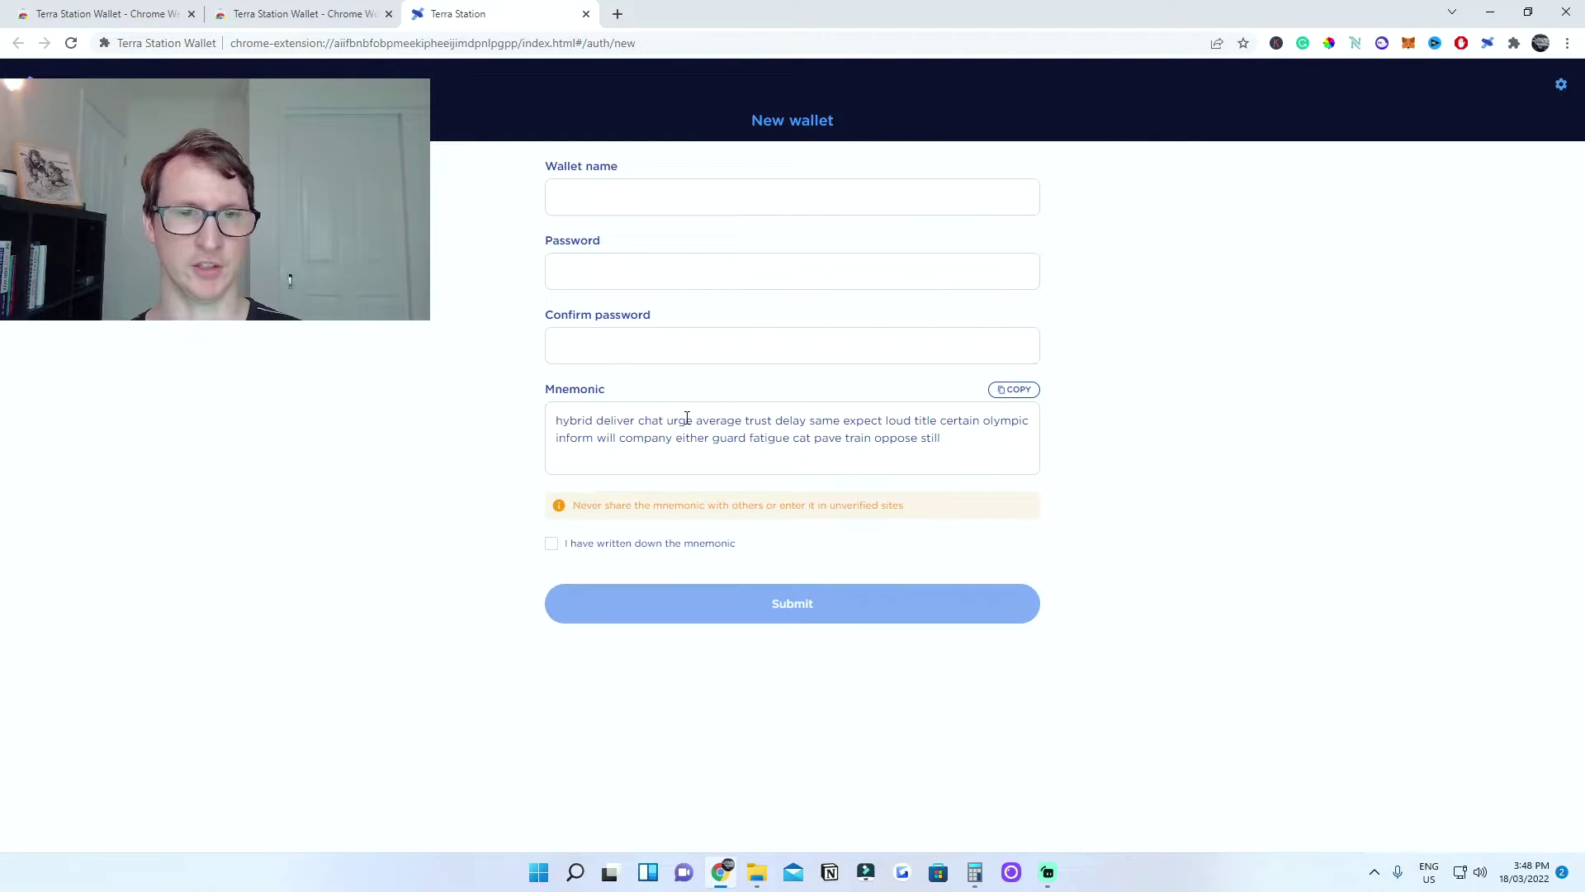
pyautogui.moveTo(946, 441); pyautogui.dragTo(555, 421)
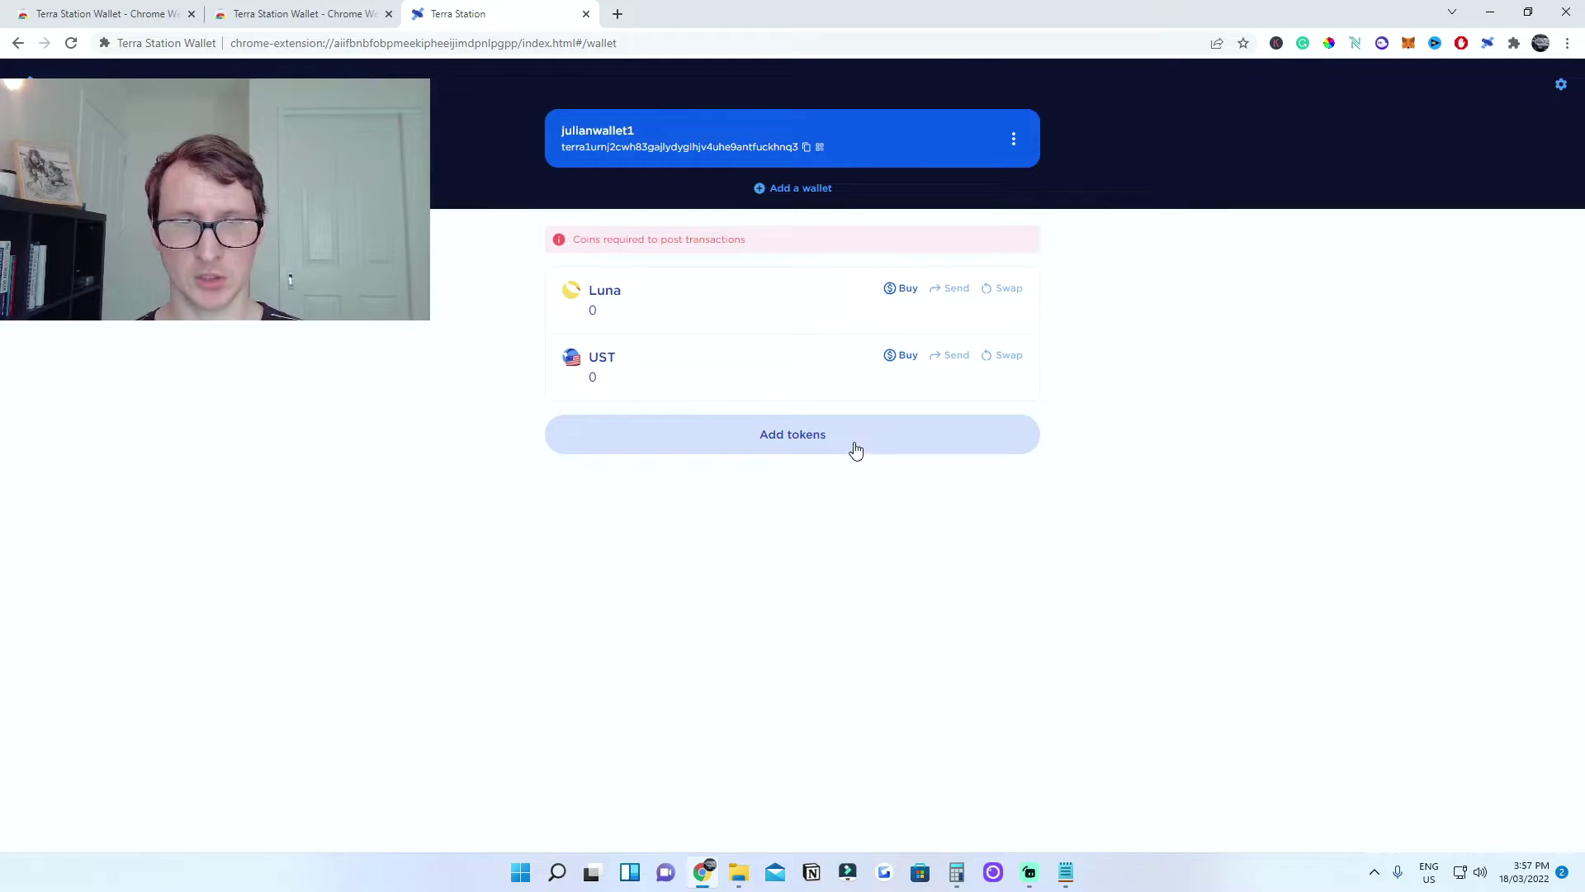
# Step: Add ANC from the token list to the wallet, then close the list
pyautogui.click(795, 449)
pyautogui.scroll(-10, 708, 481)
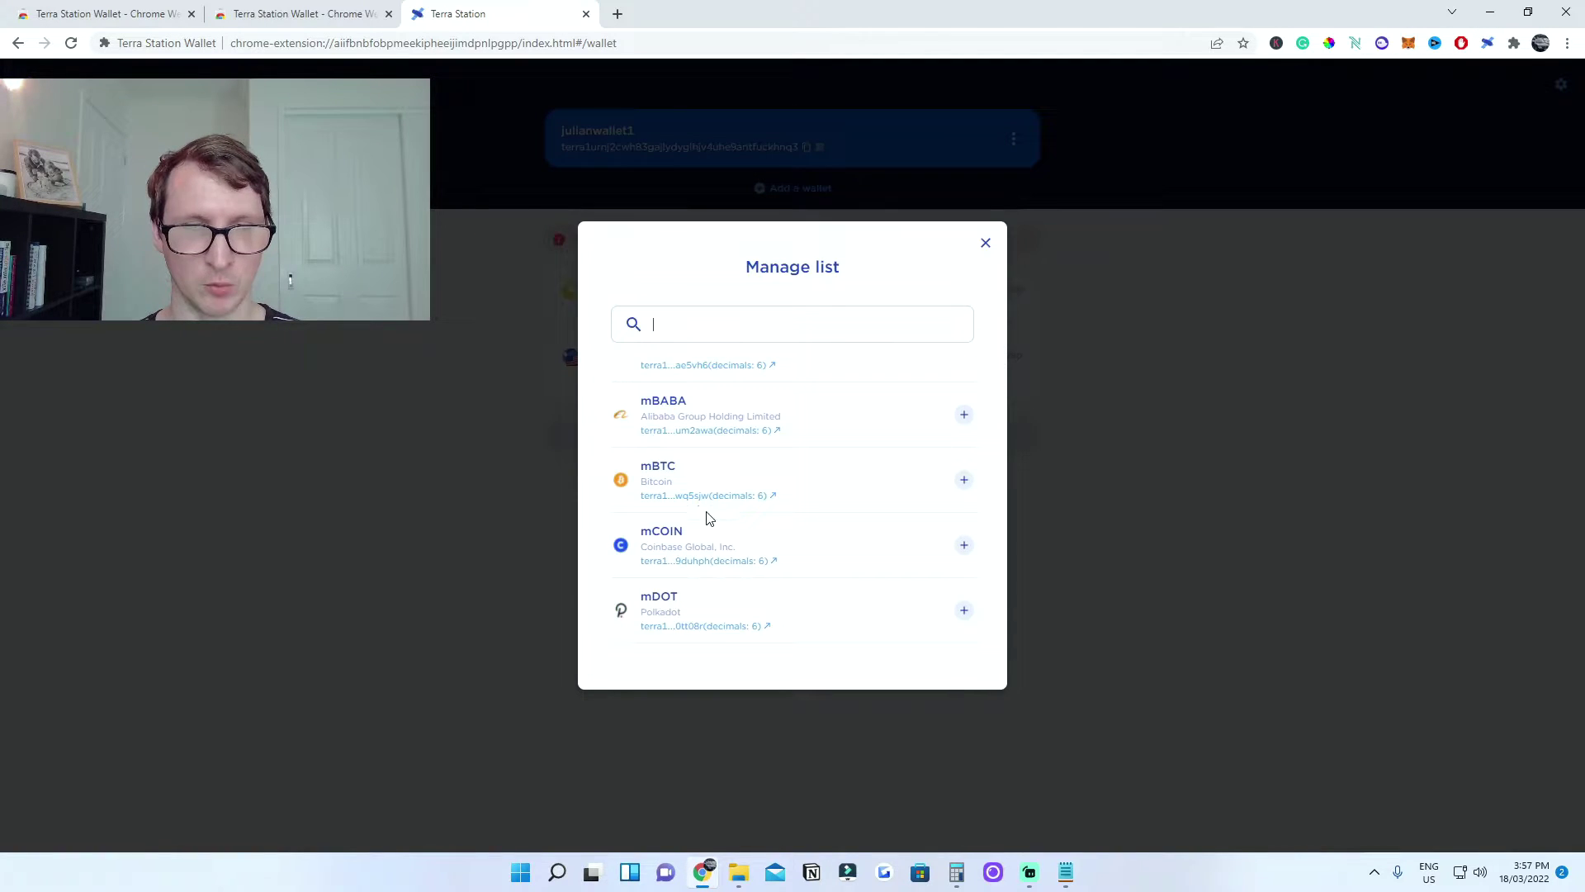
pyautogui.scroll(10, 692, 541)
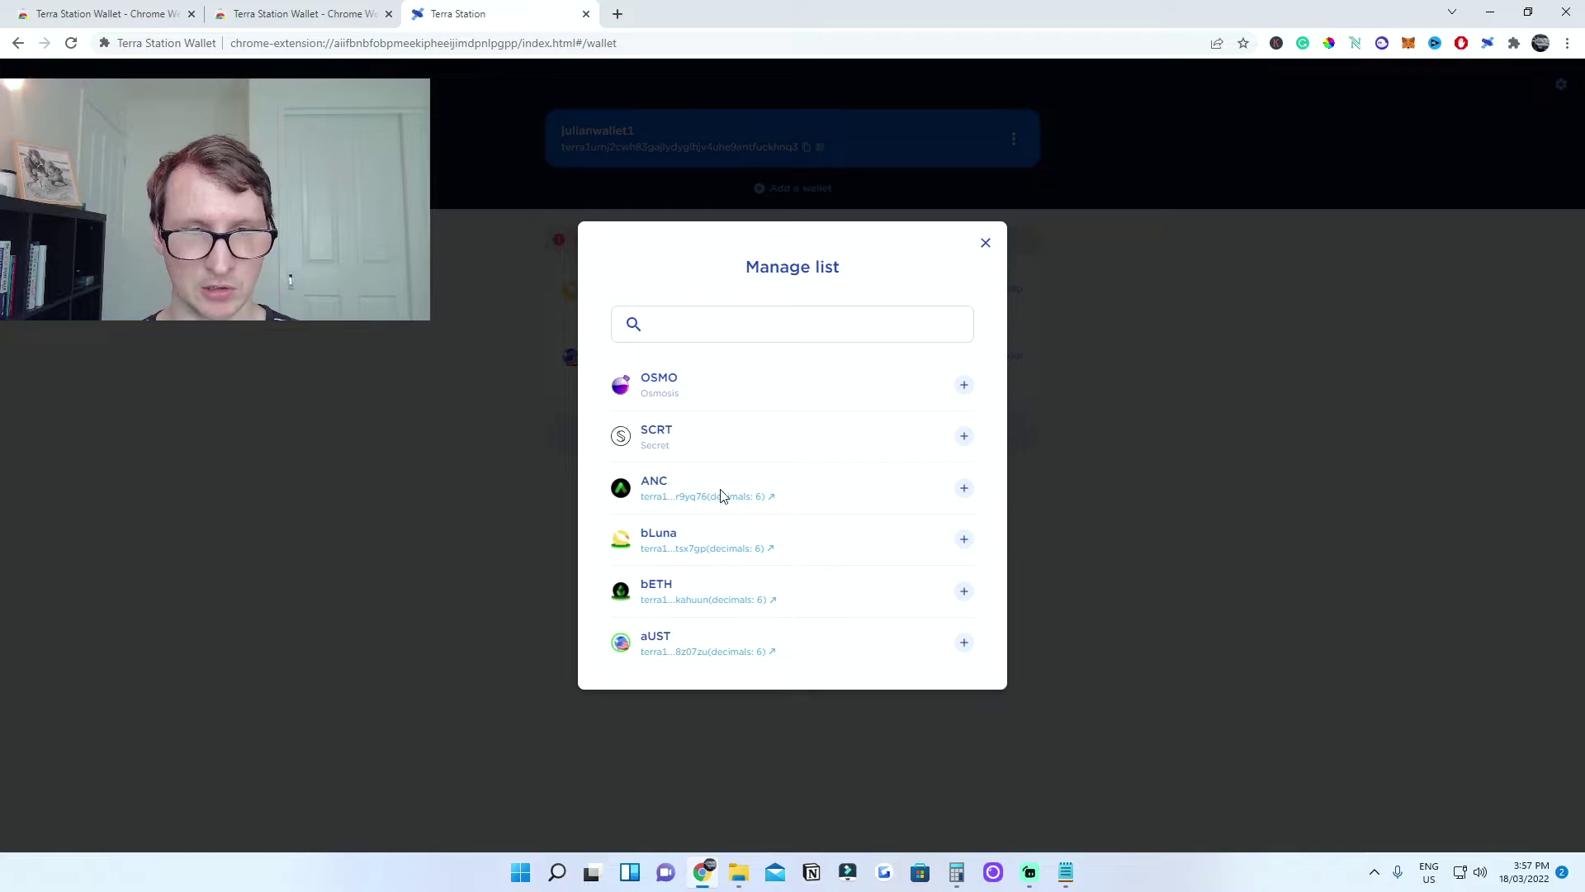
pyautogui.click(964, 493)
pyautogui.scroll(-1, 726, 644)
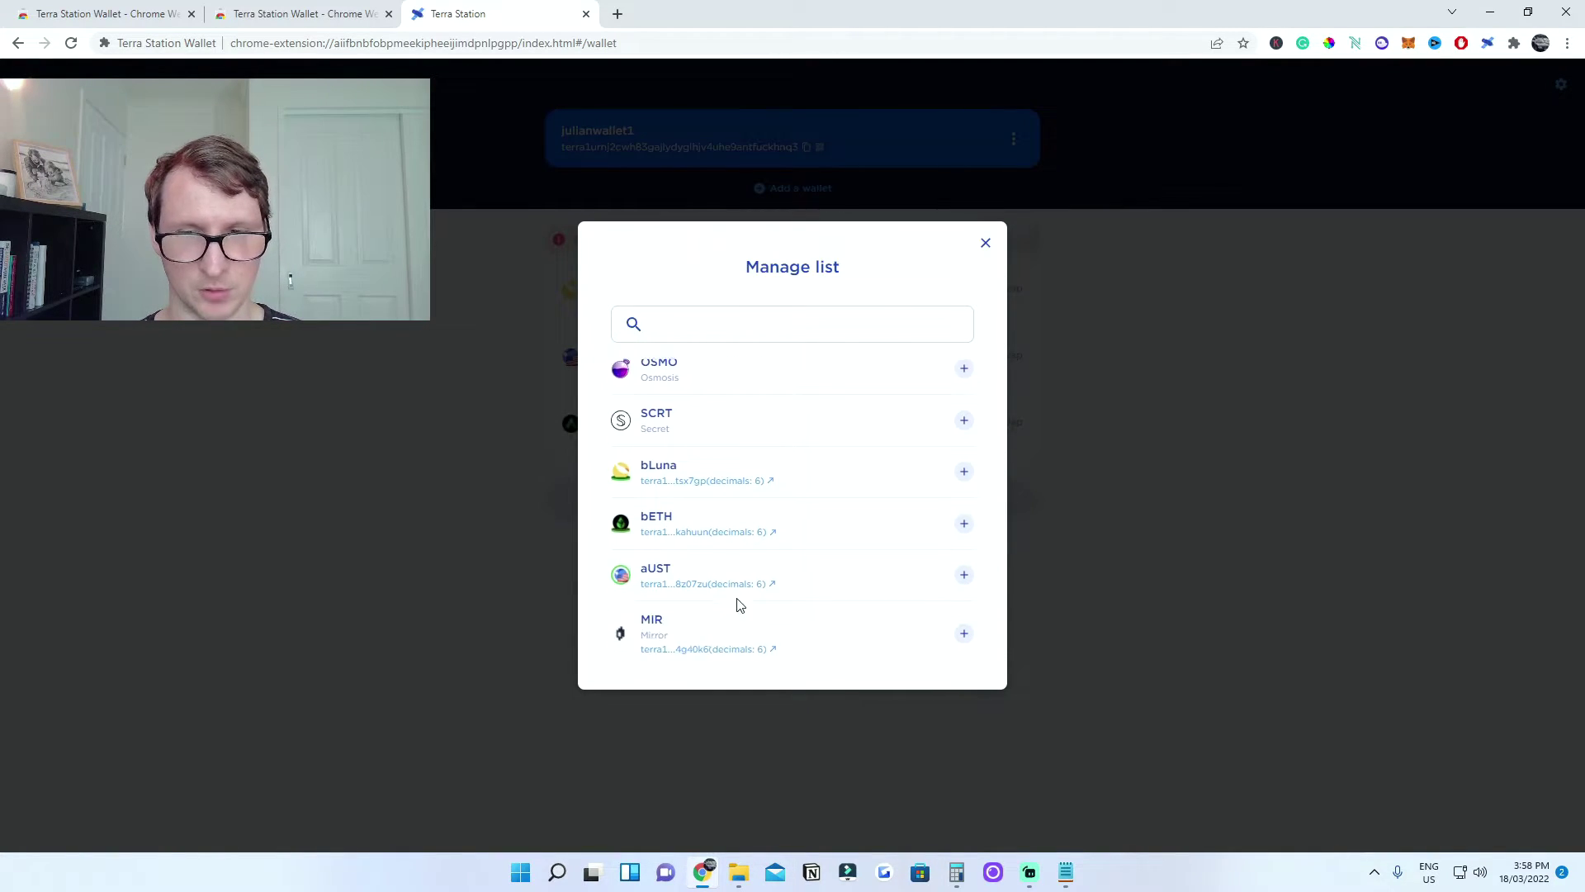
pyautogui.click(986, 242)
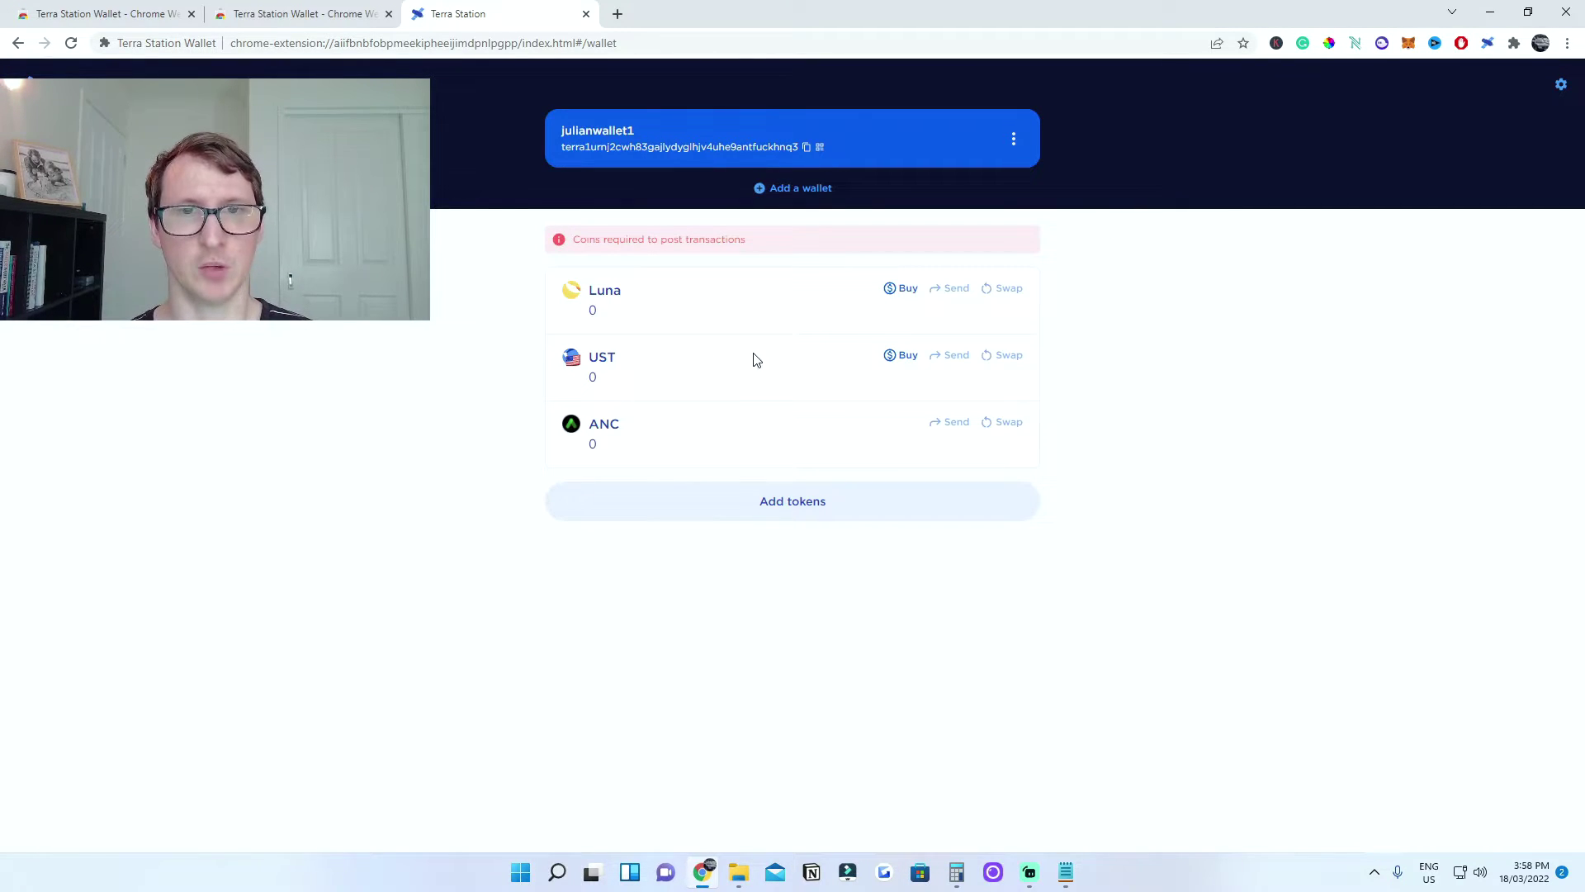
# Step: Copy the wallet address, check the UST buying options, and hide the wallet popup
pyautogui.click(807, 148)
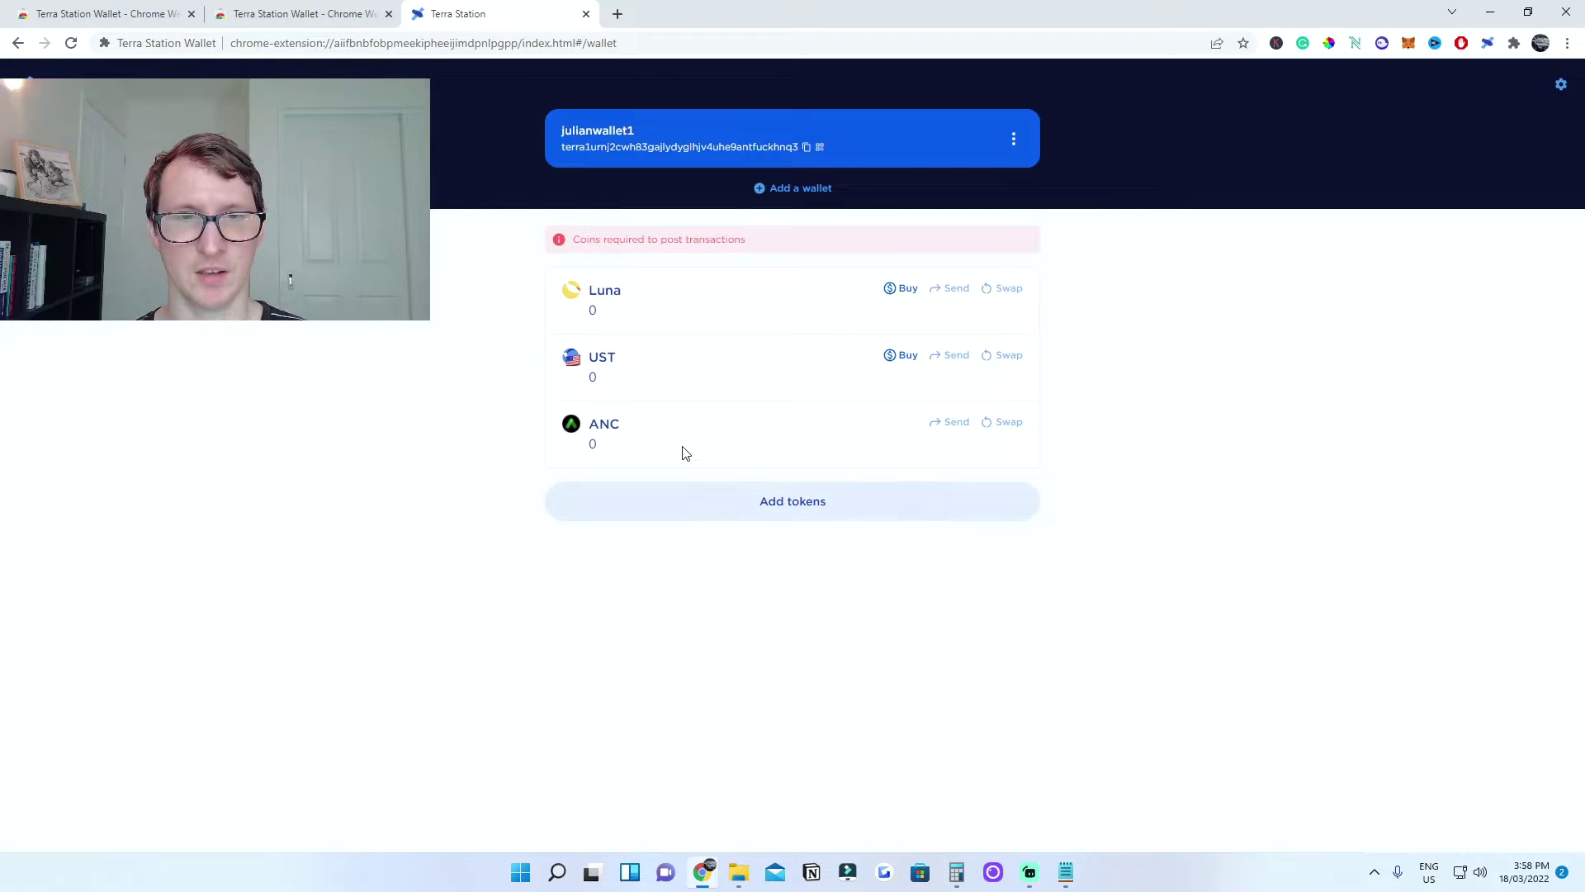
pyautogui.click(908, 356)
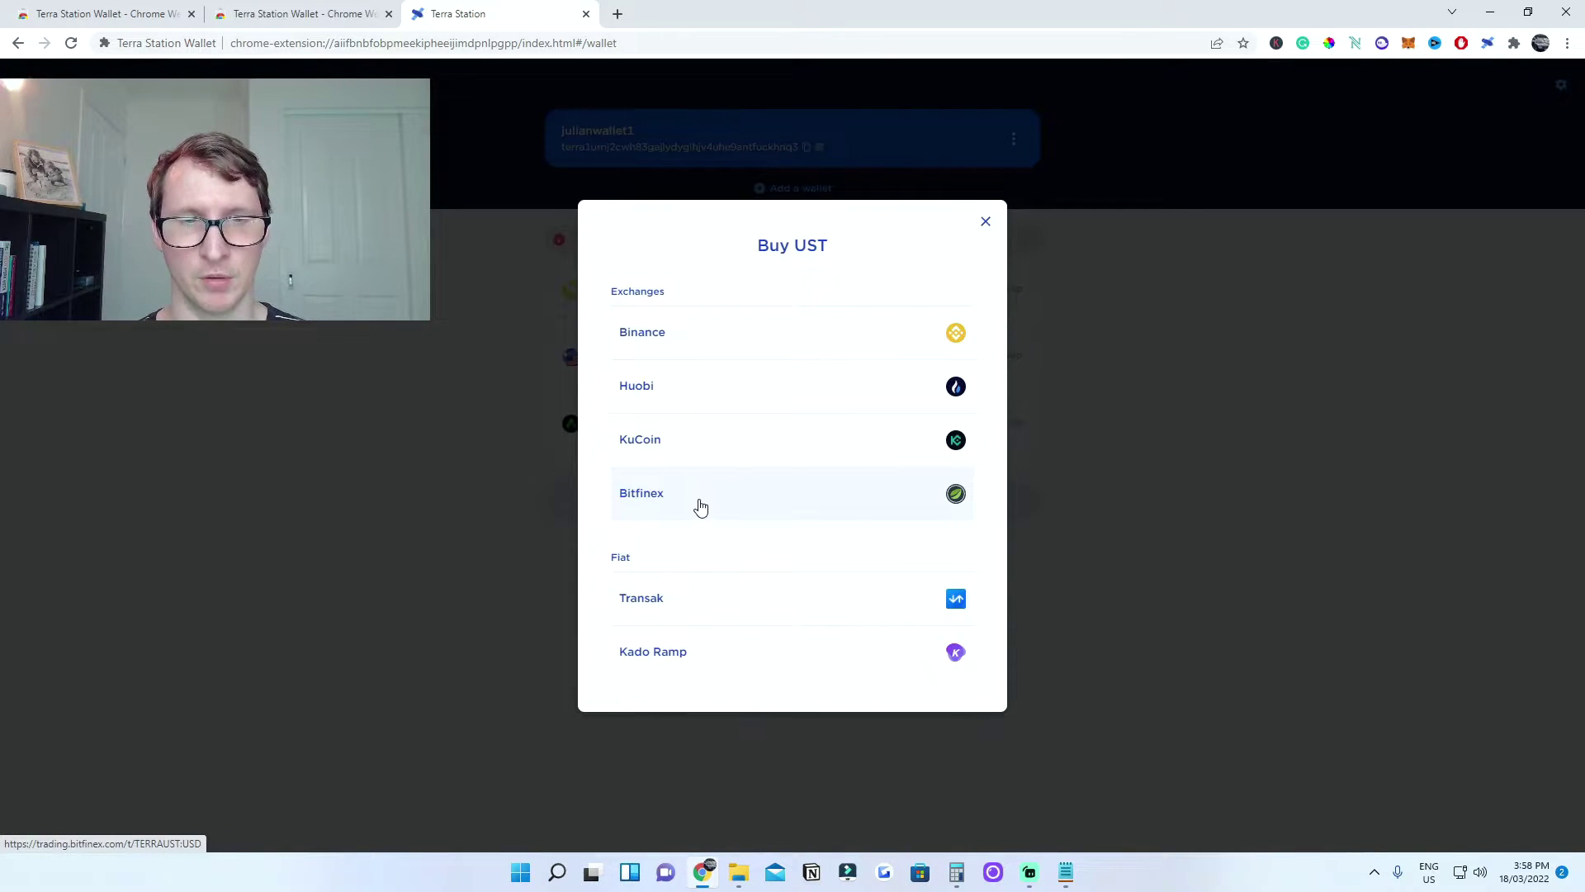
pyautogui.click(985, 222)
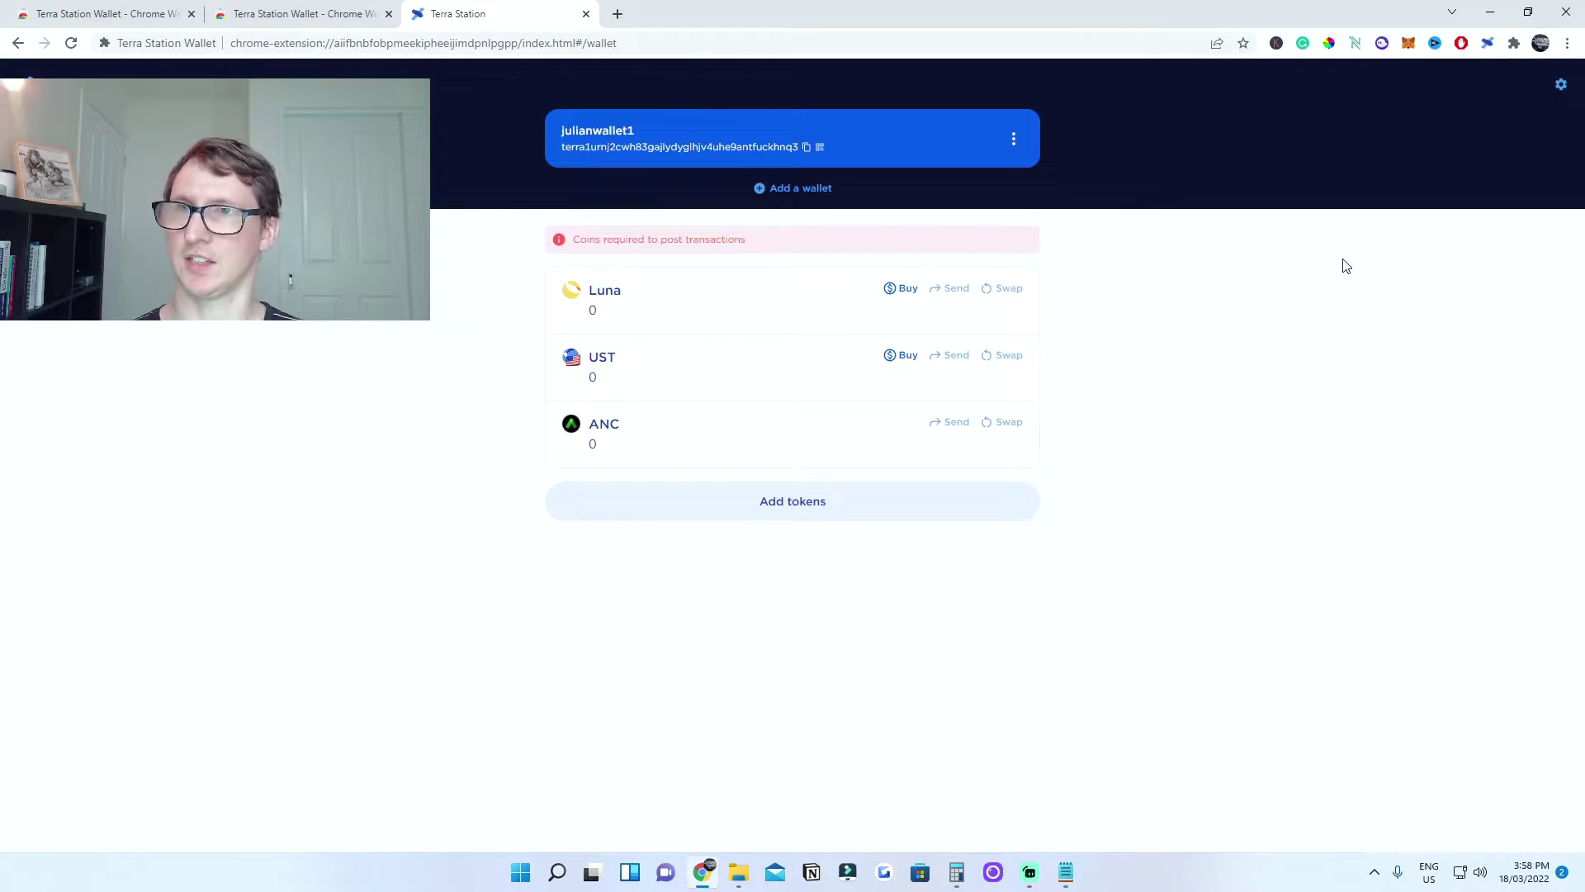
pyautogui.click(1488, 46)
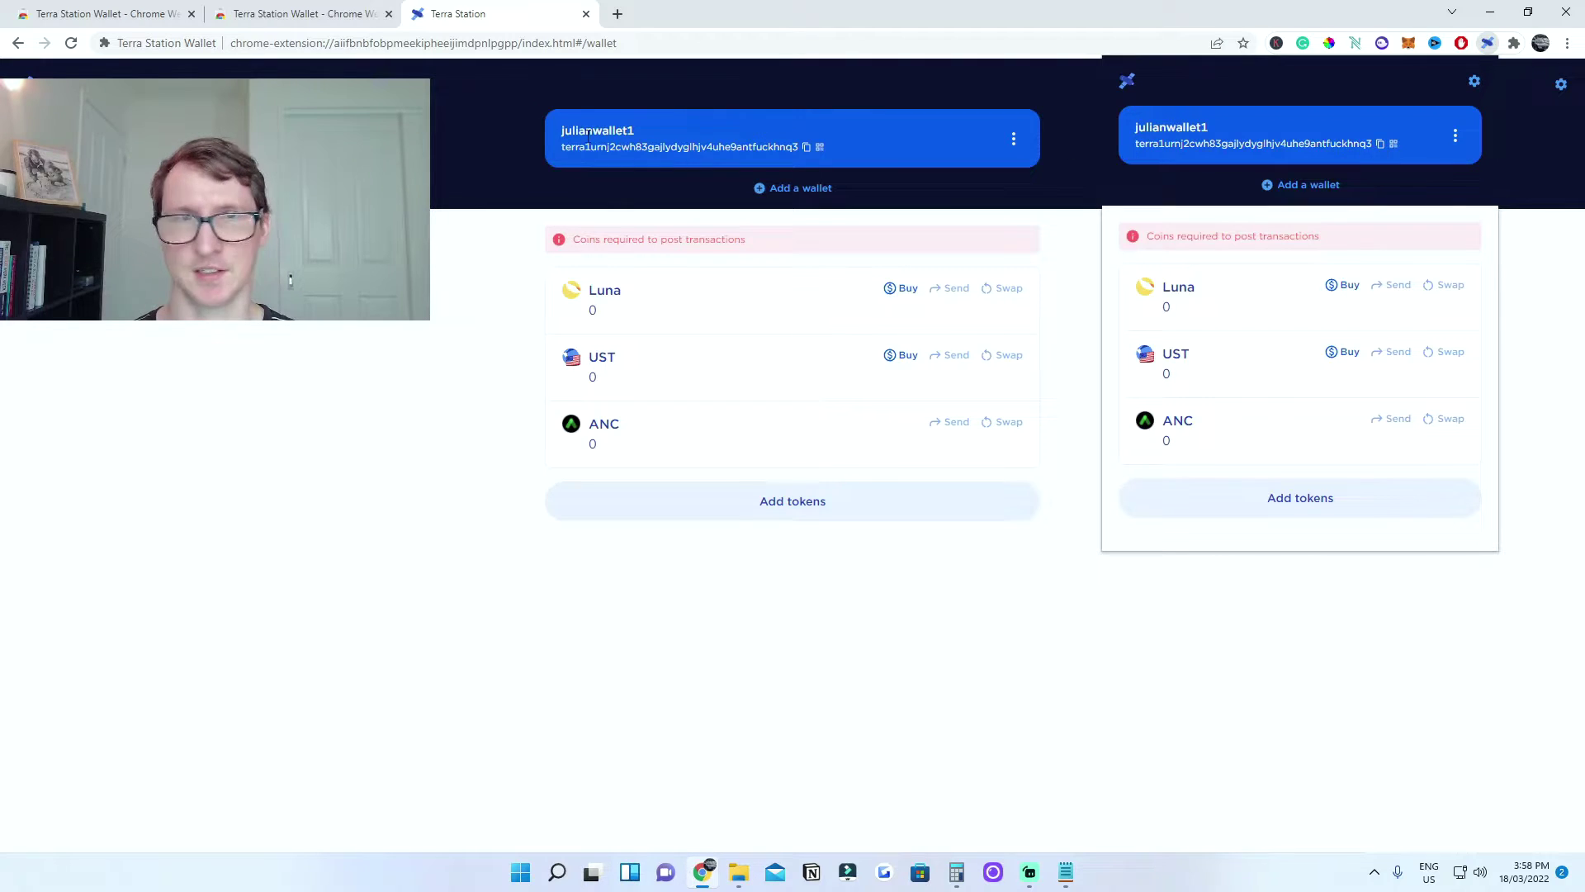
pyautogui.click(662, 178)
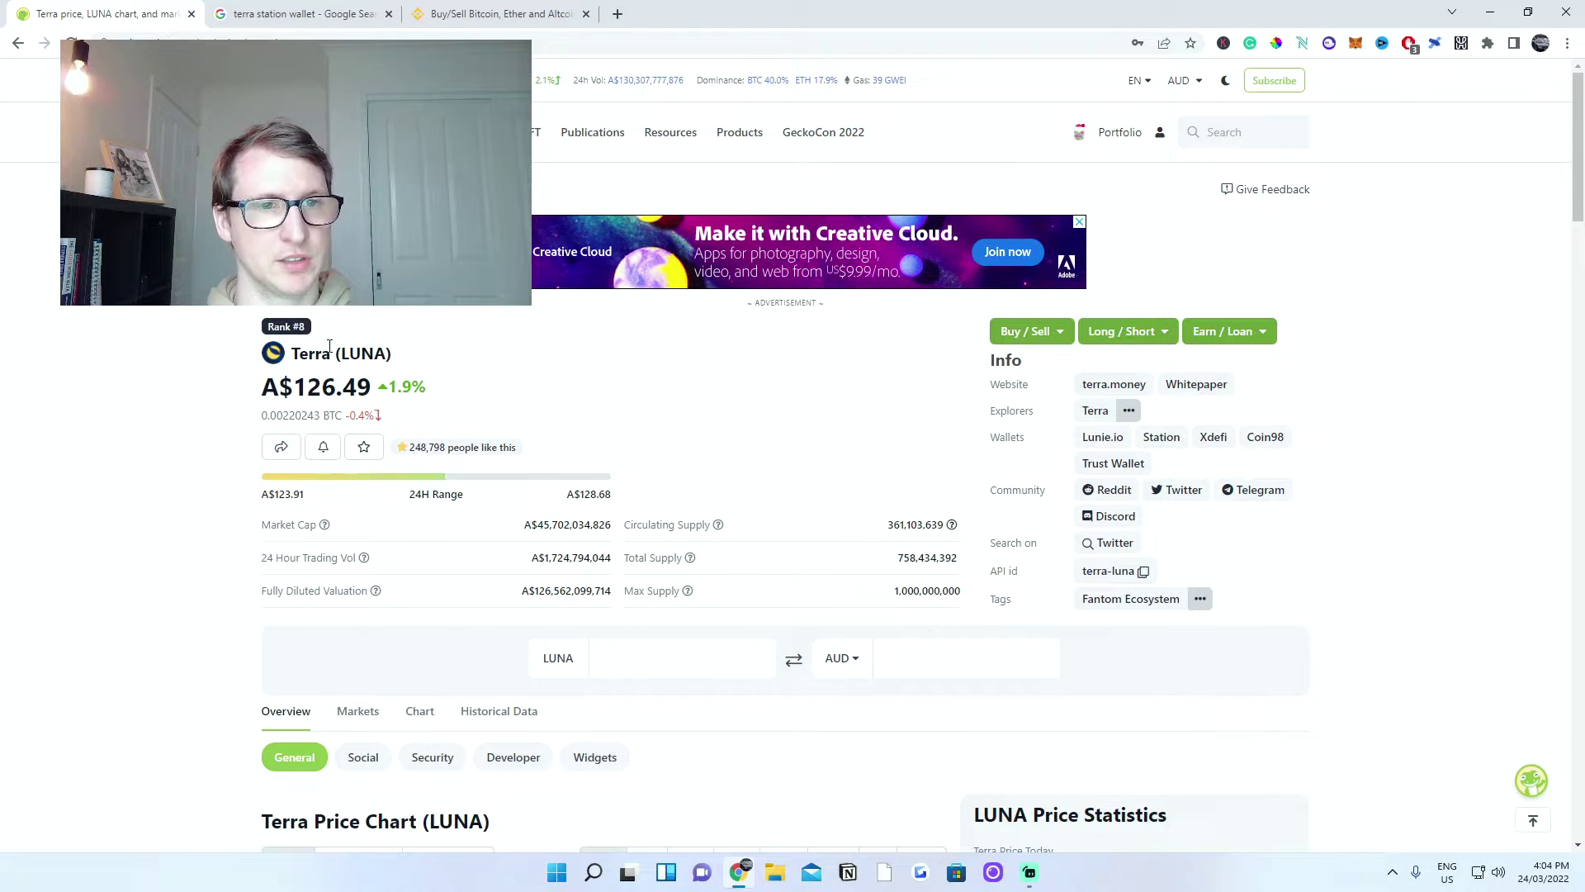
# Step: View the exchanges offered for buying Luna, dismiss them, and switch to the Binance tab
pyautogui.click(1436, 43)
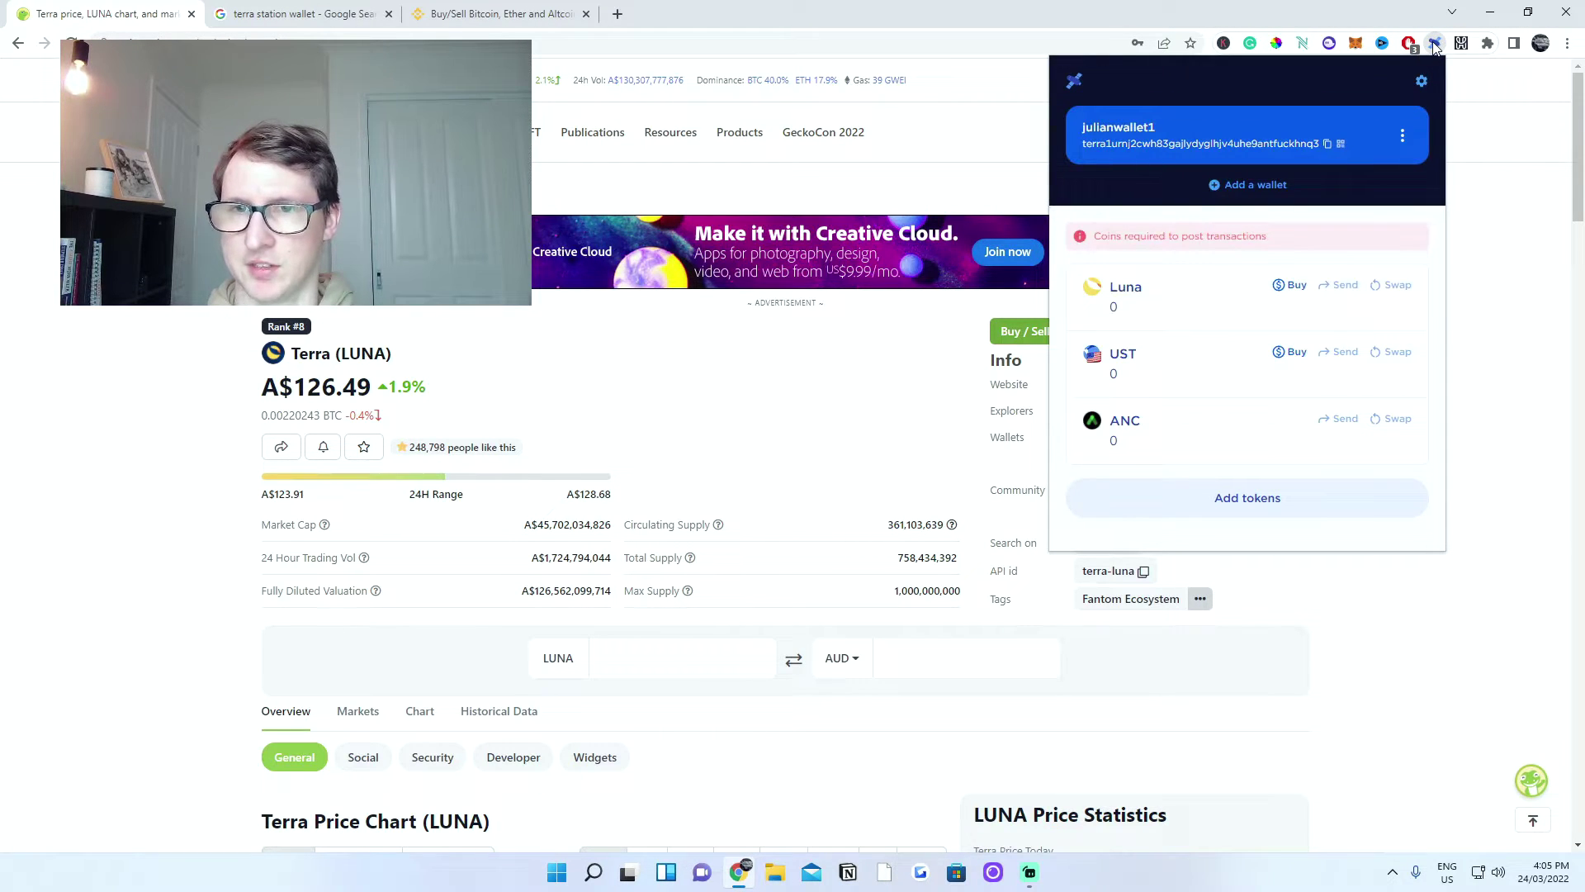
pyautogui.click(1295, 287)
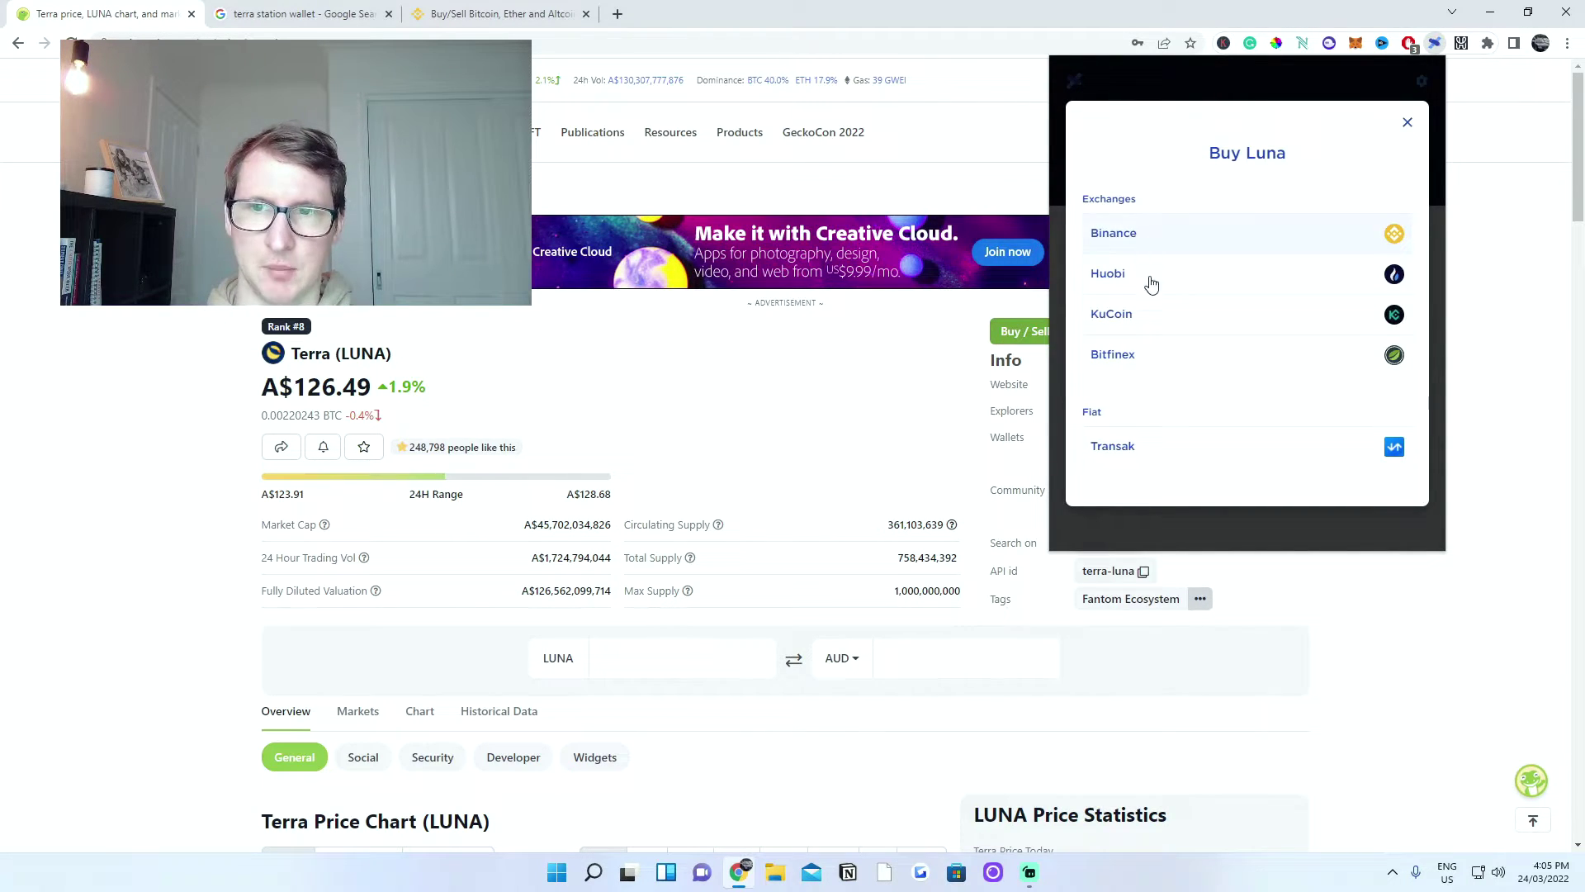
pyautogui.click(1408, 126)
pyautogui.click(1514, 327)
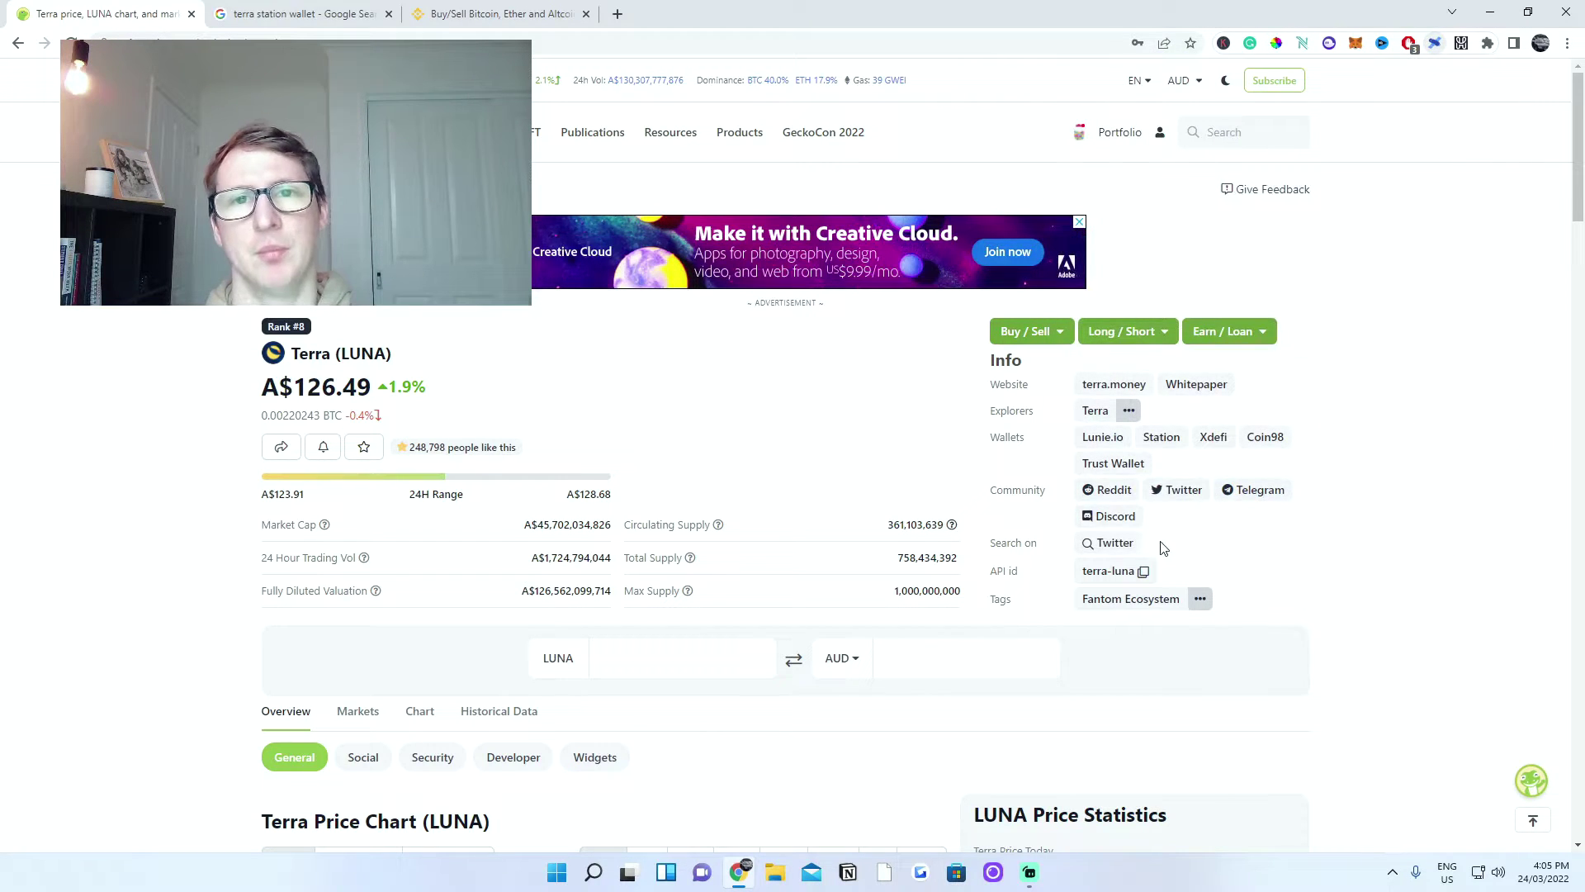
pyautogui.click(464, 27)
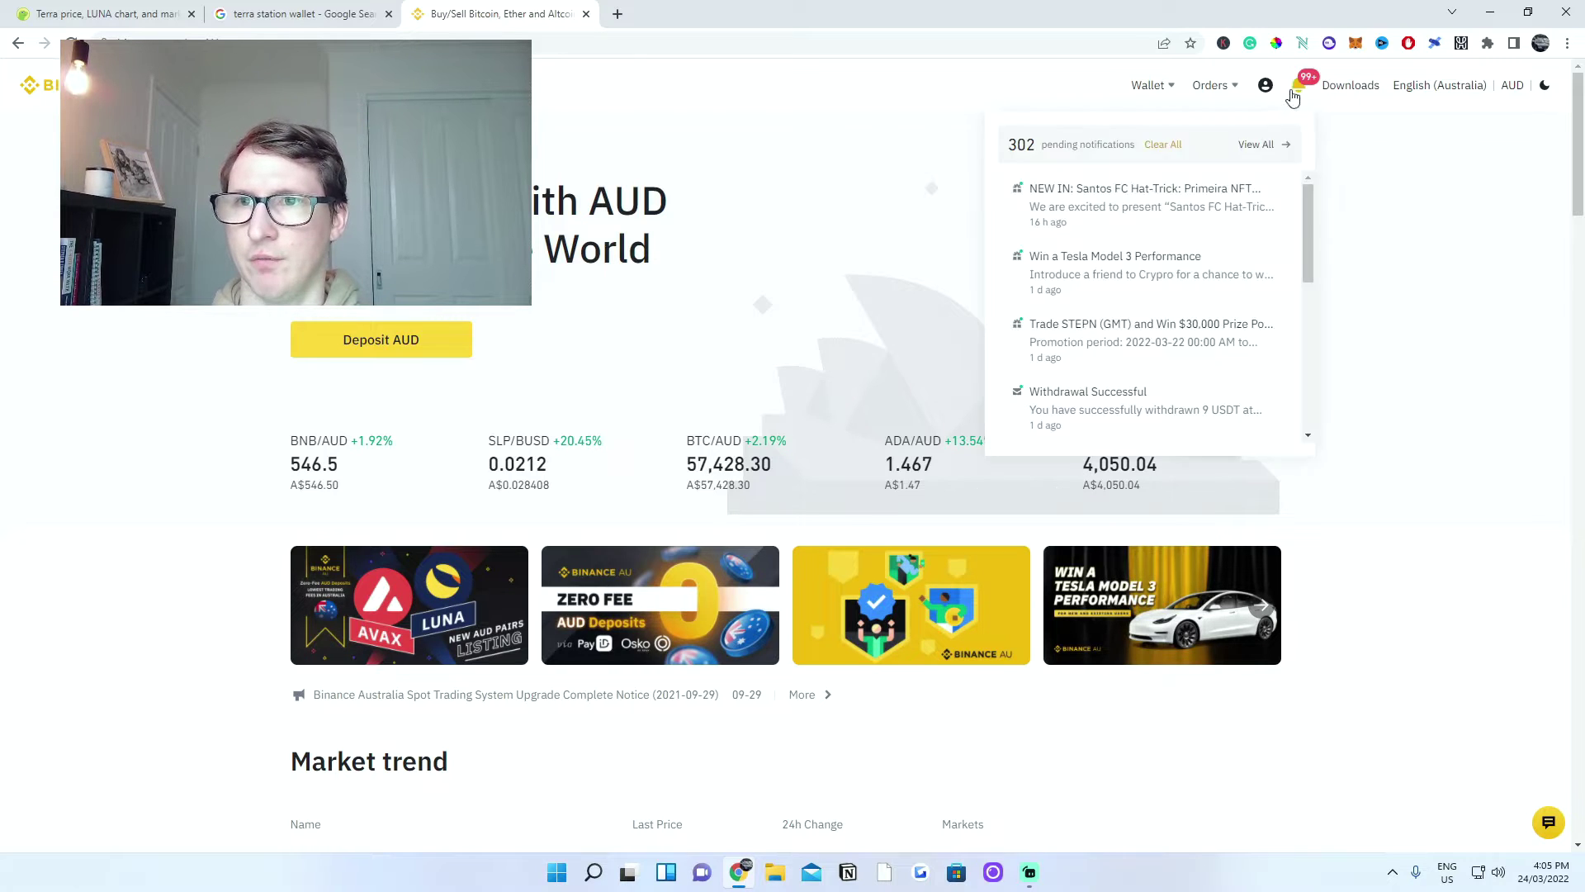
# Step: Show Binance's Buy Crypto dropdown with recurring buy, cash balance and third-party payment options
pyautogui.moveTo(1269, 98)
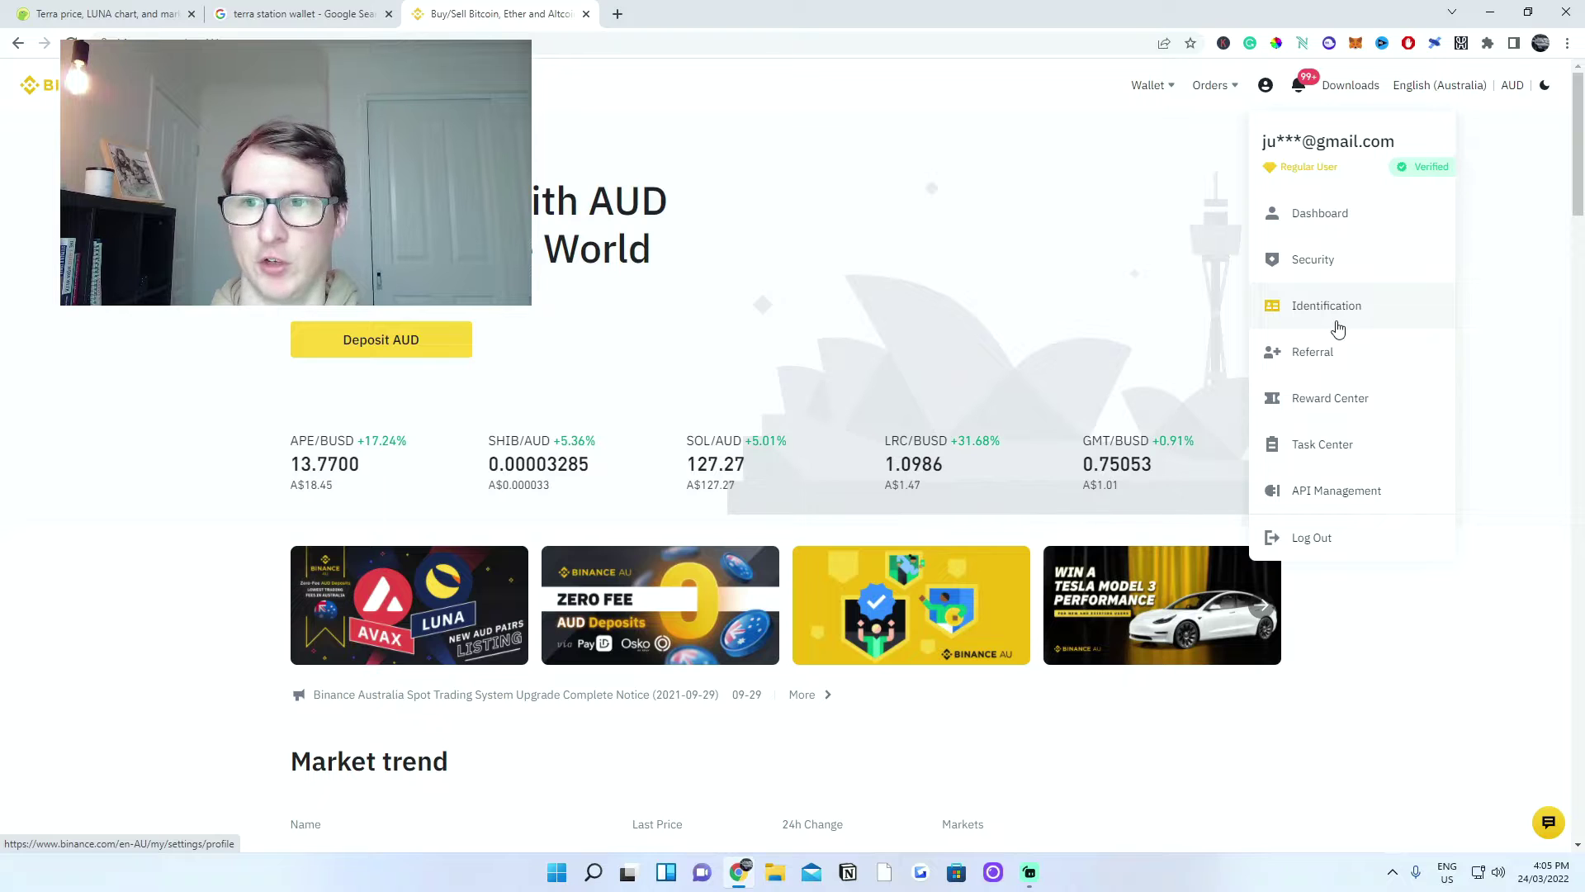
pyautogui.moveTo(1155, 99)
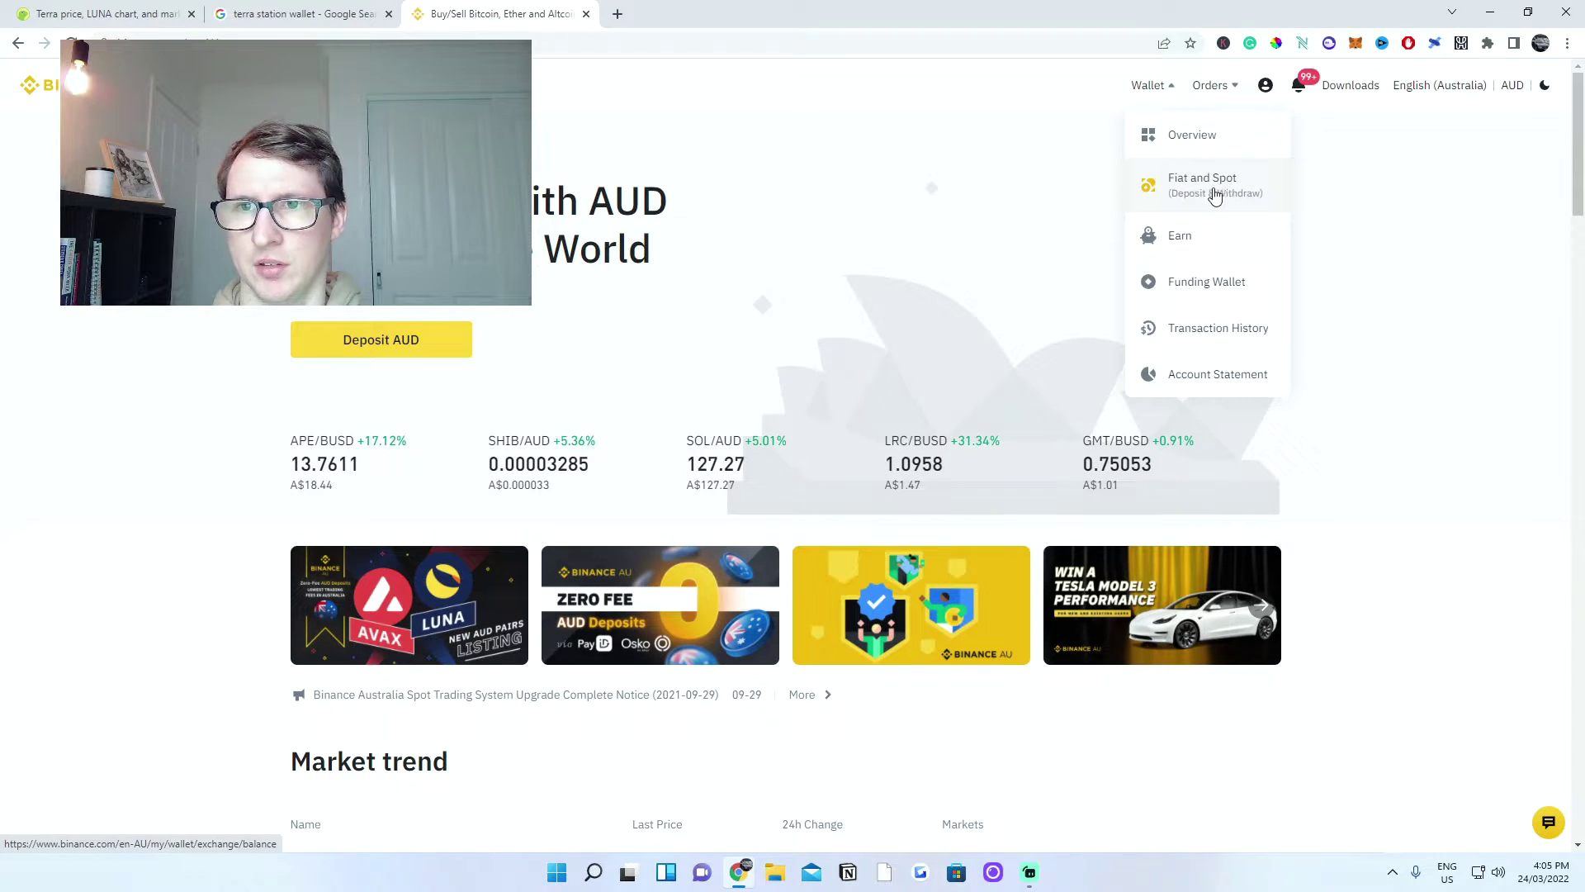
pyautogui.click(1213, 188)
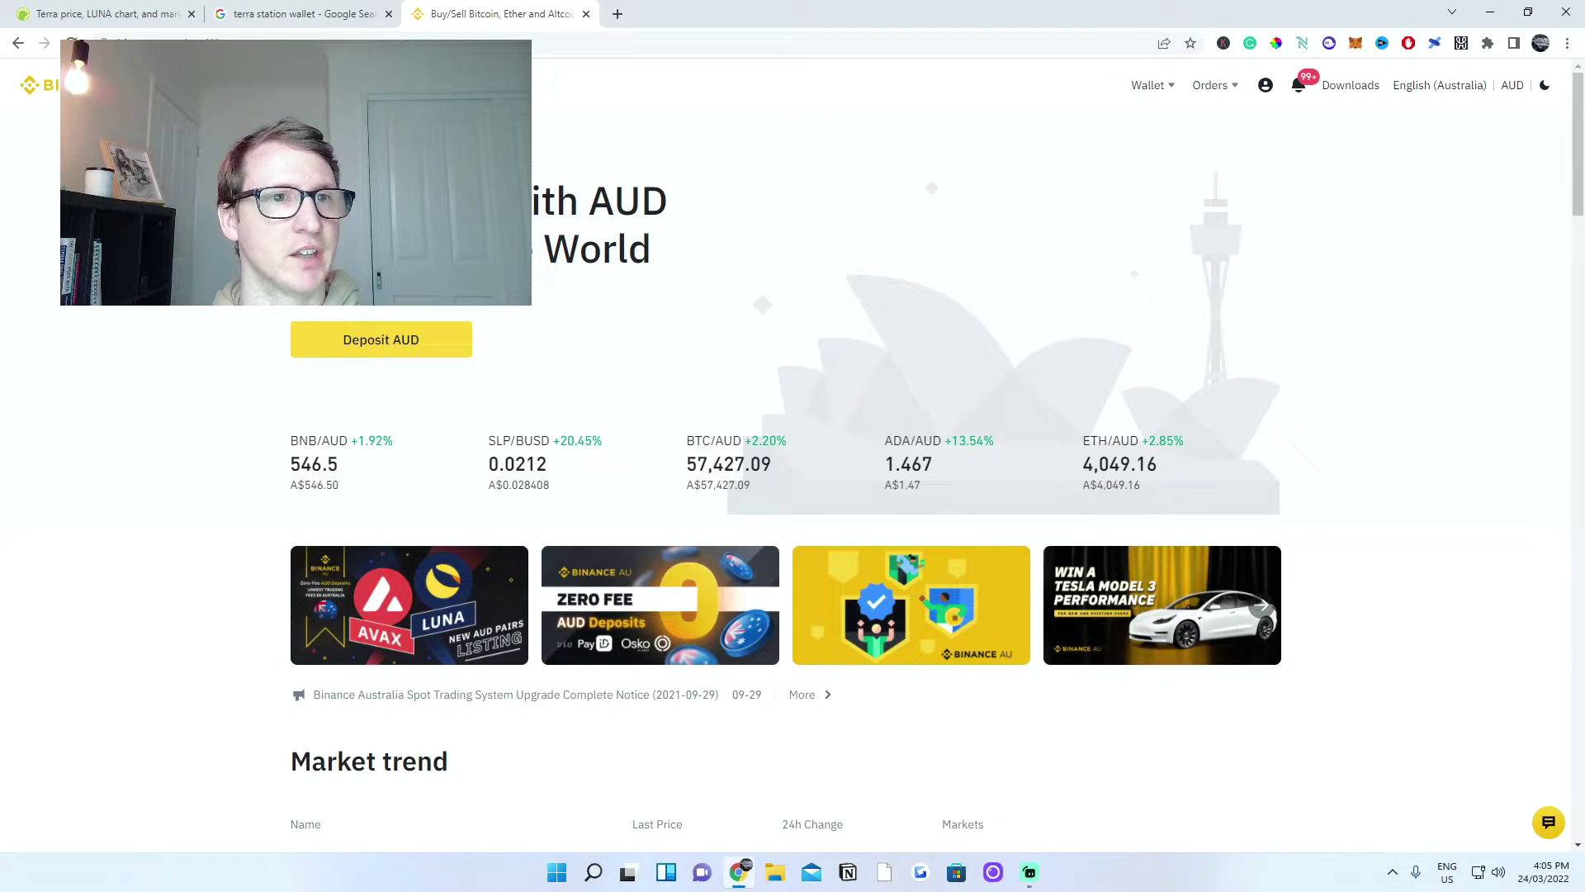
pyautogui.moveTo(206, 85)
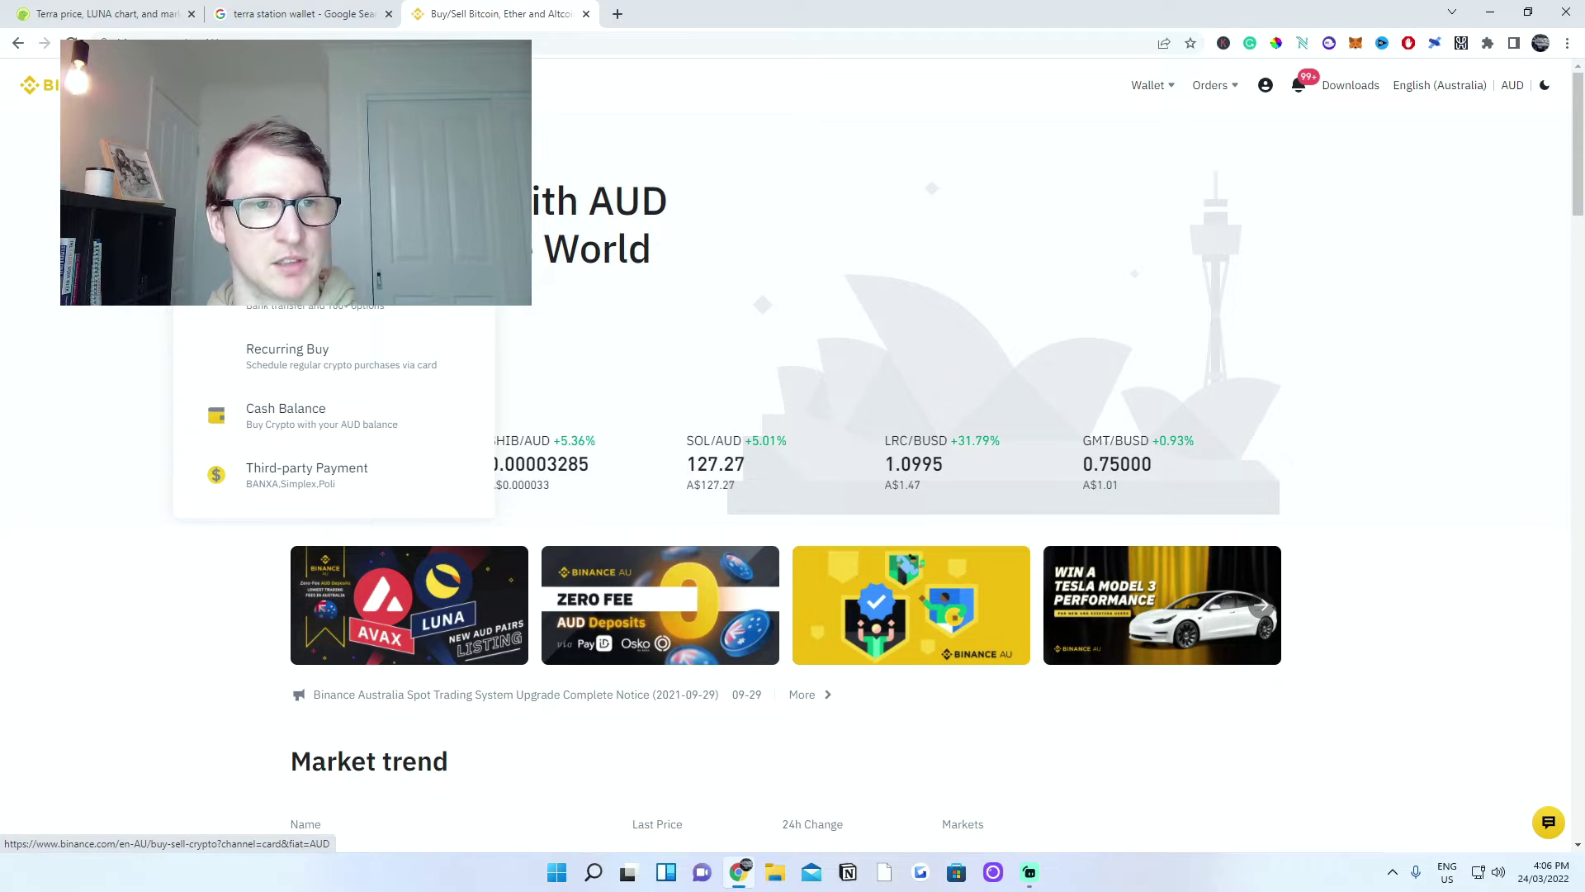
# Step: Set up a 25 AUD purchase of about 0.197582 LUNA and continue to payment
pyautogui.click(313, 294)
pyautogui.write('25')
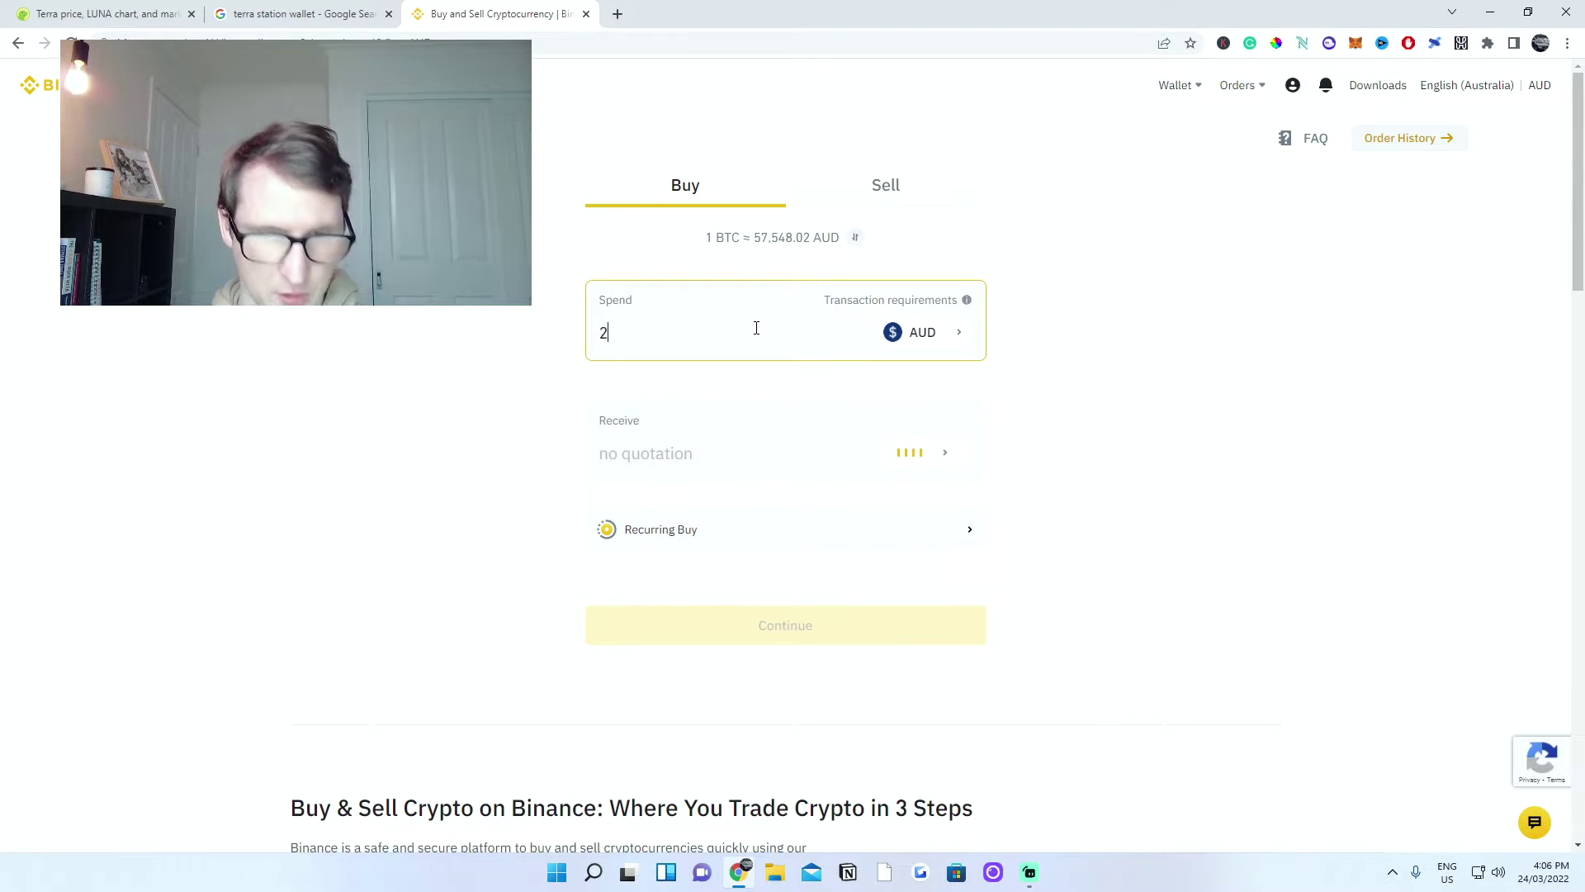
pyautogui.click(955, 457)
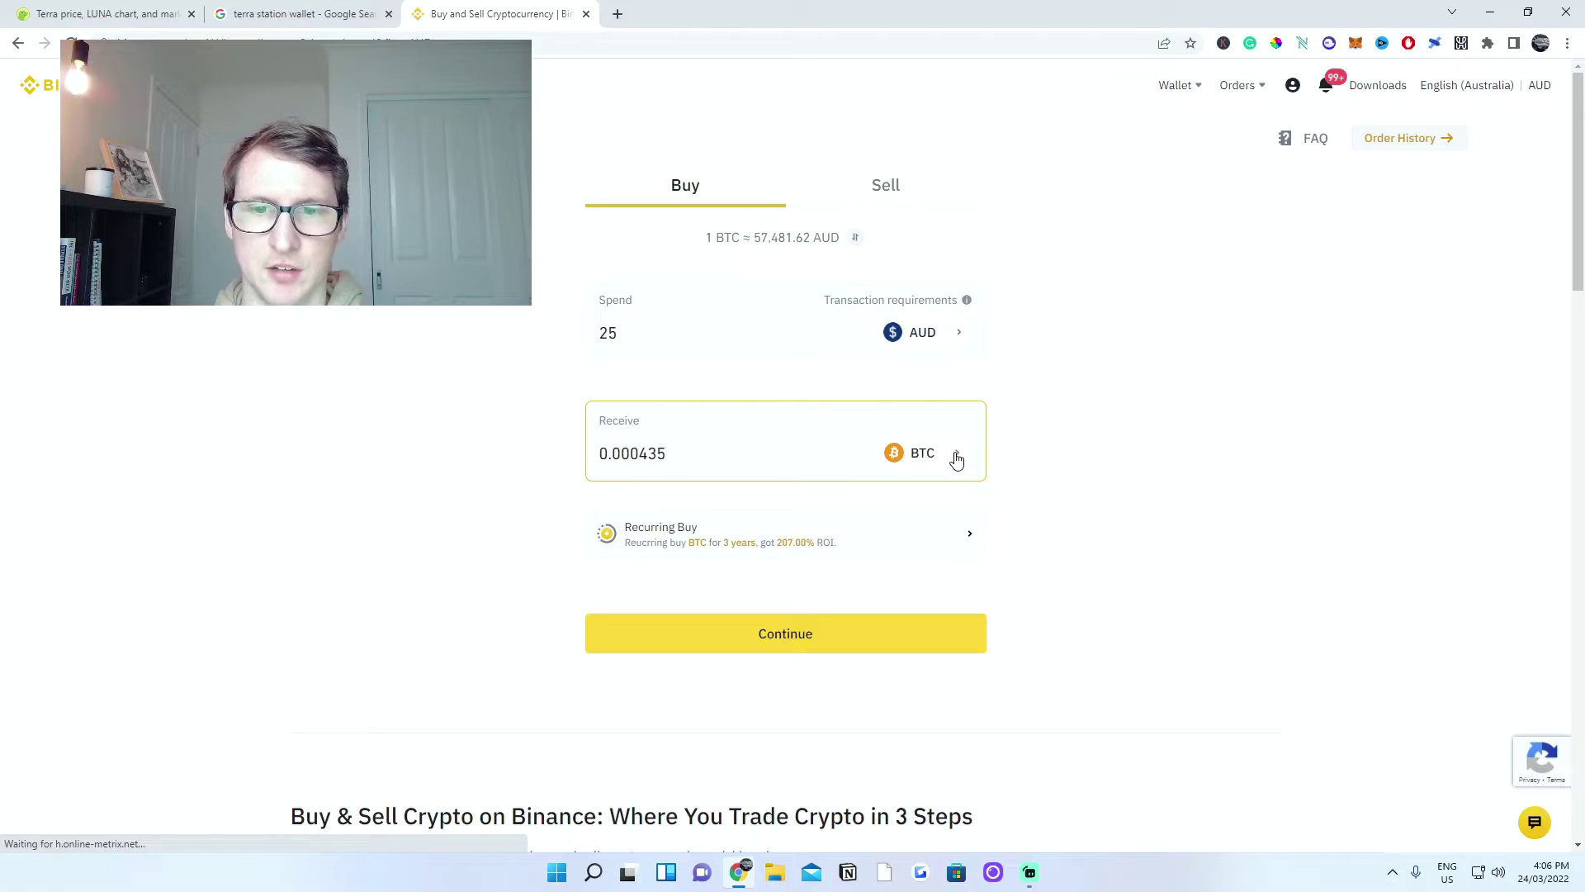
pyautogui.write('LUN')
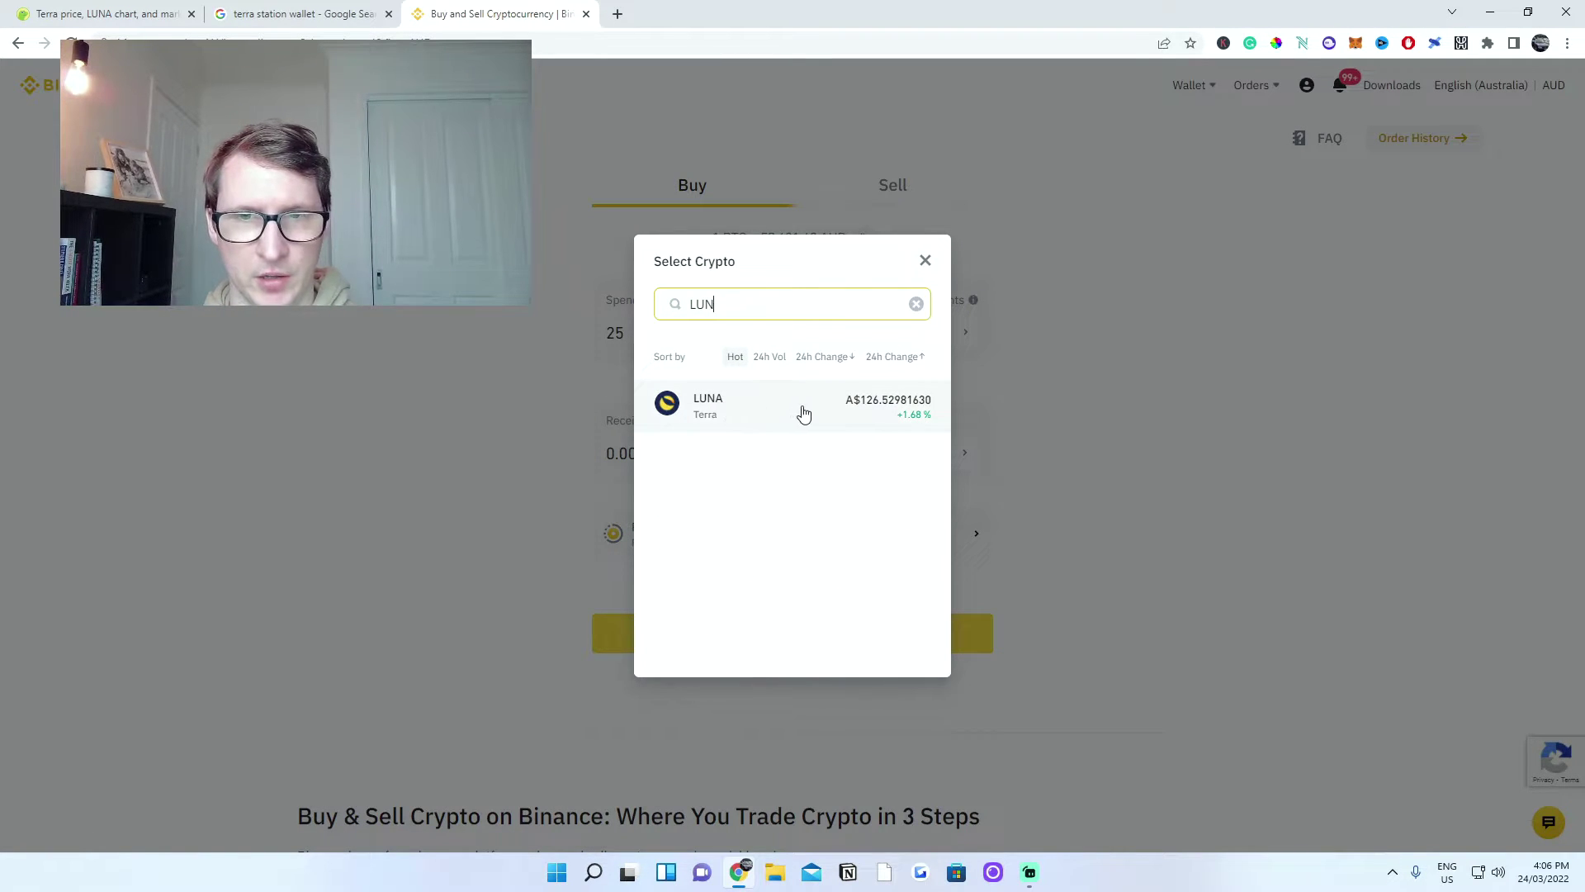
pyautogui.click(776, 412)
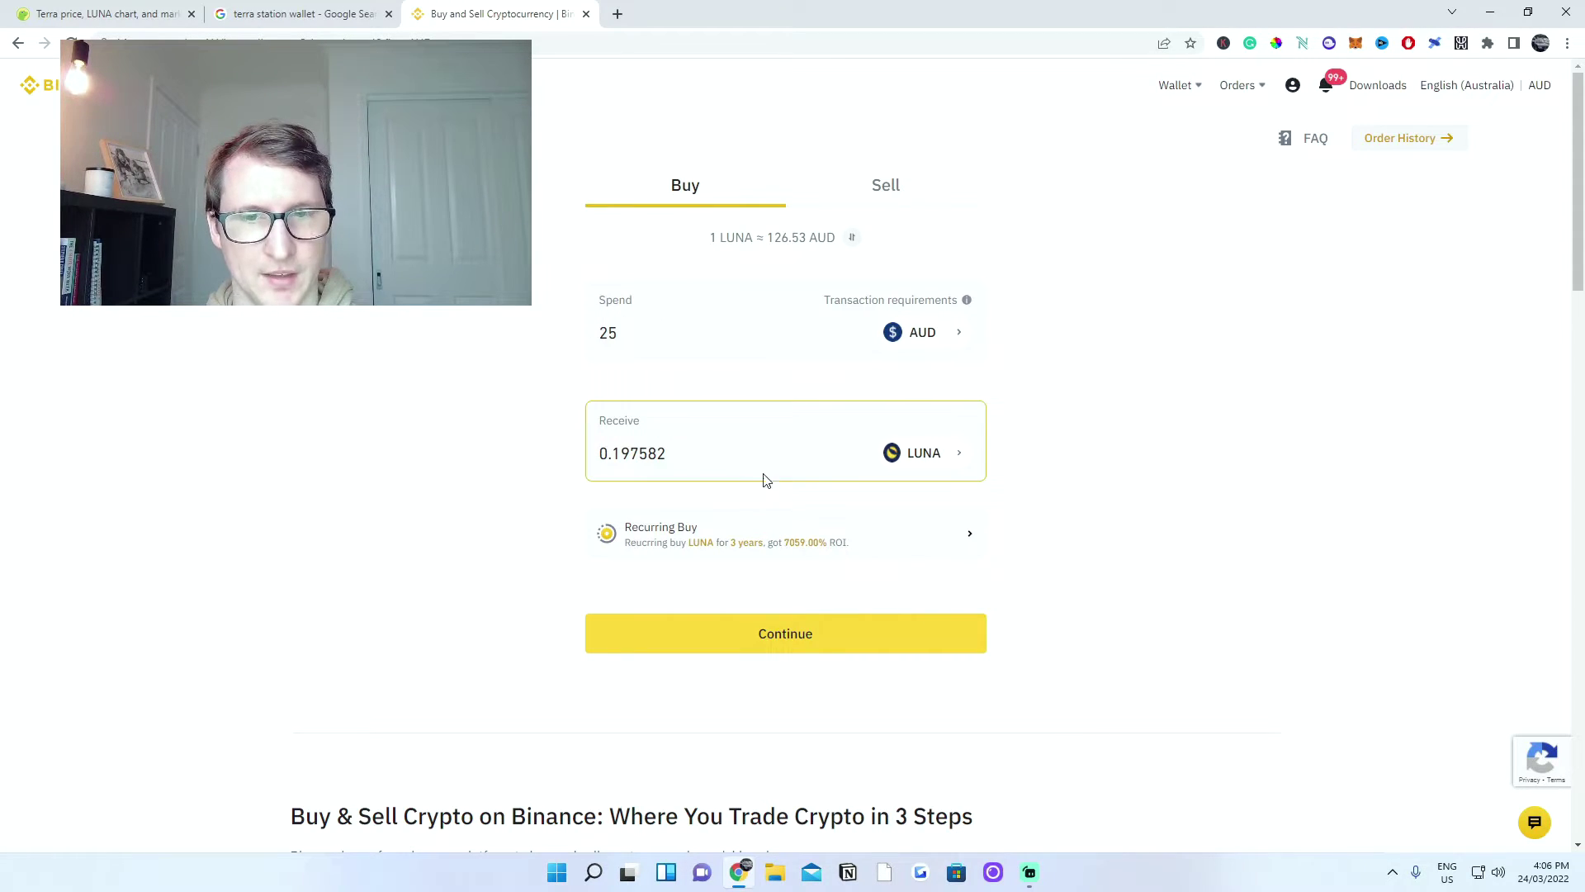
pyautogui.click(807, 641)
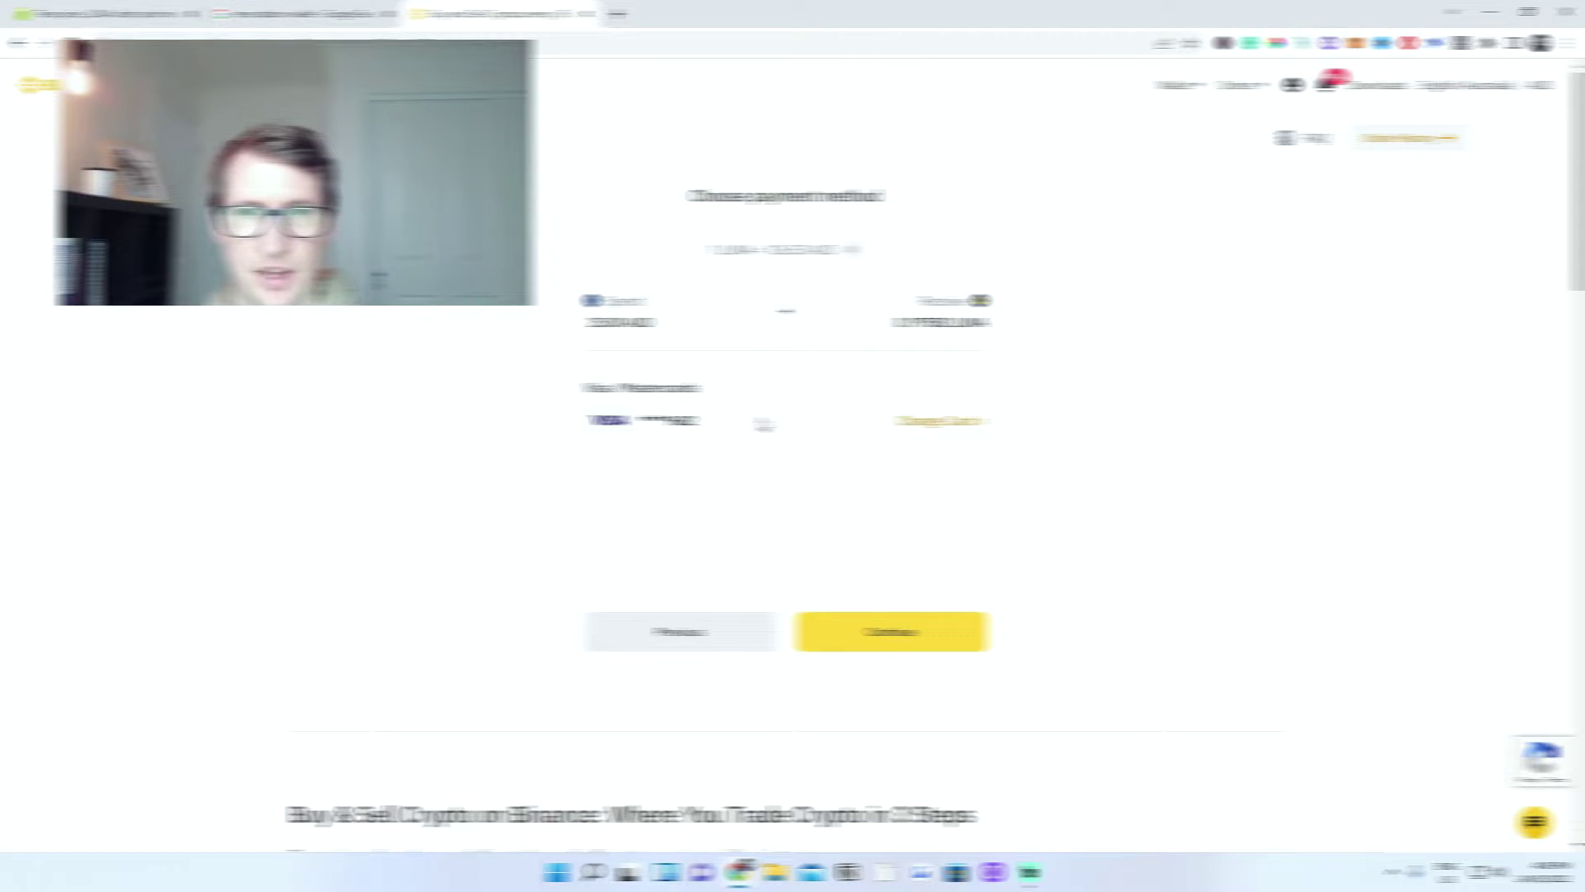
# Step: Confirm the payment method, enter the verification code, and place the LUNA order
pyautogui.click(892, 632)
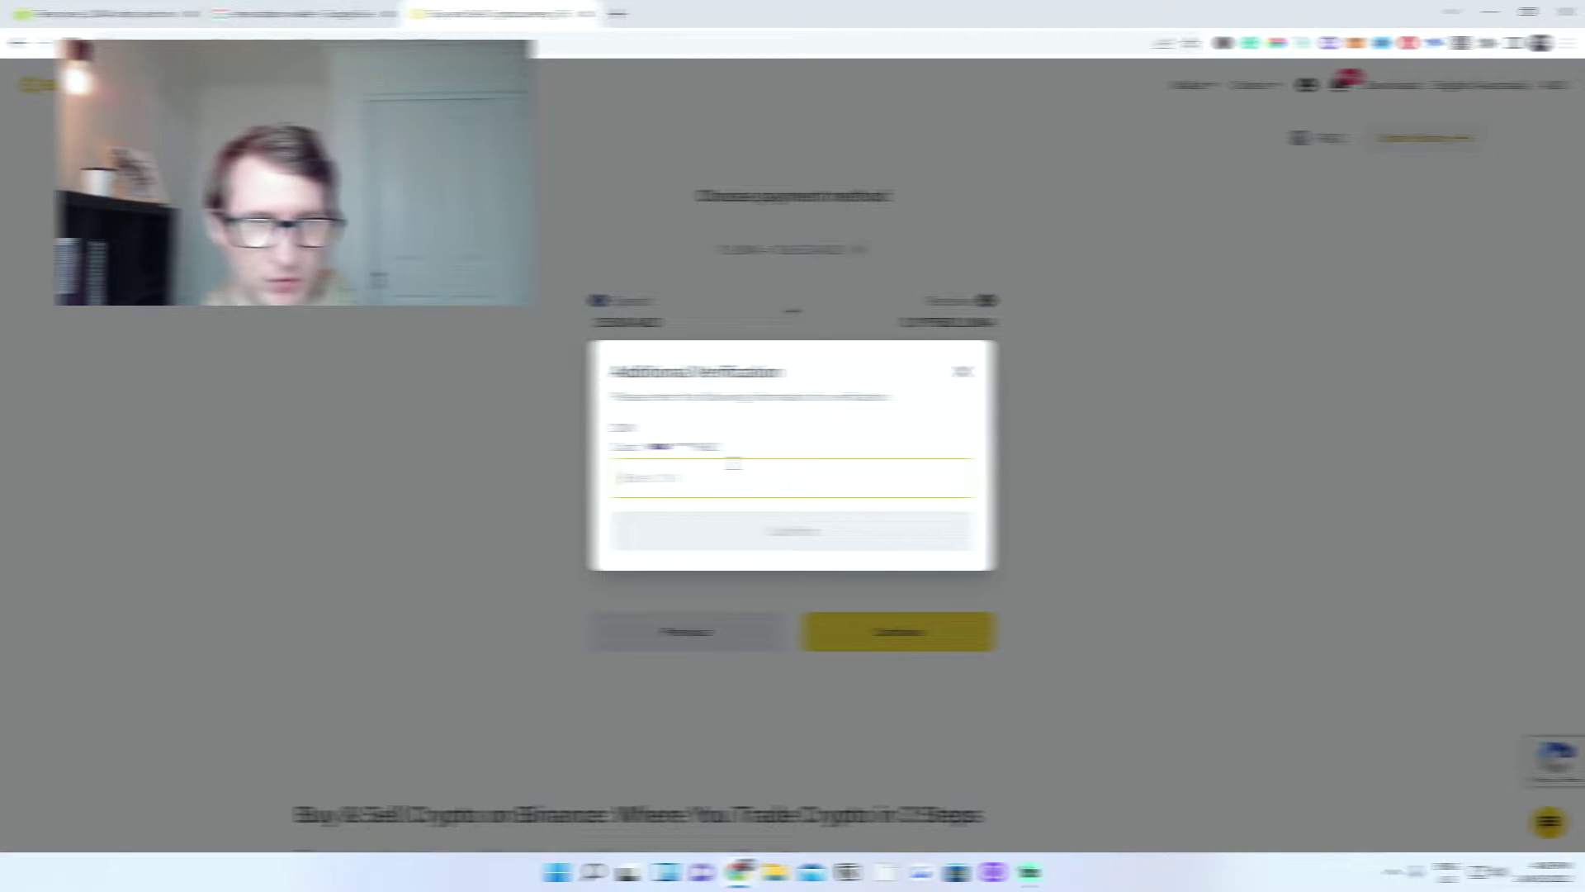
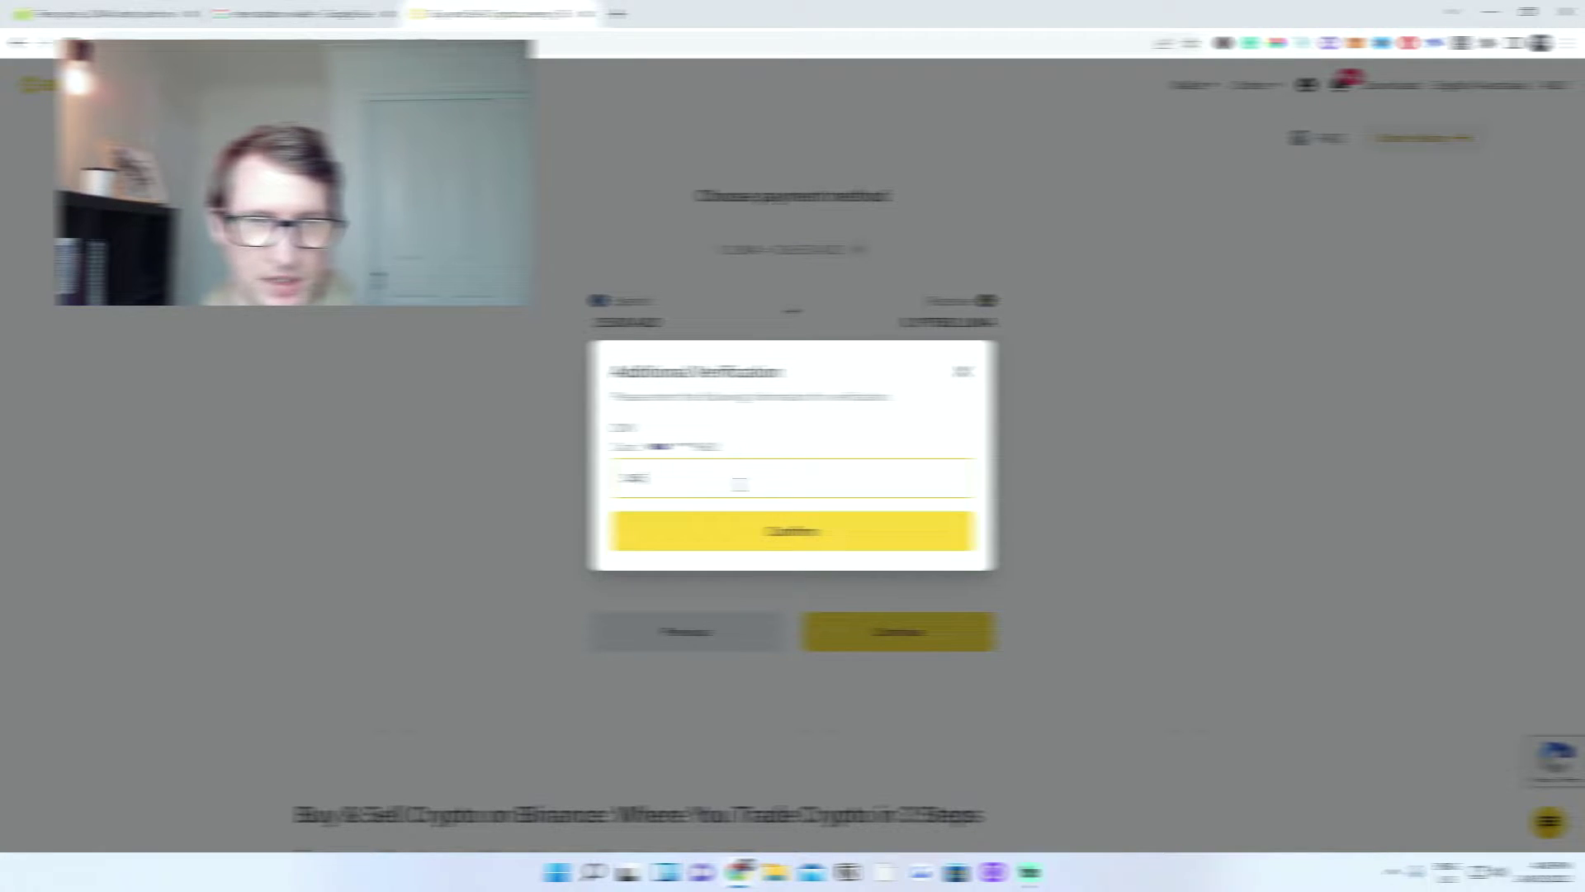
pyautogui.click(739, 544)
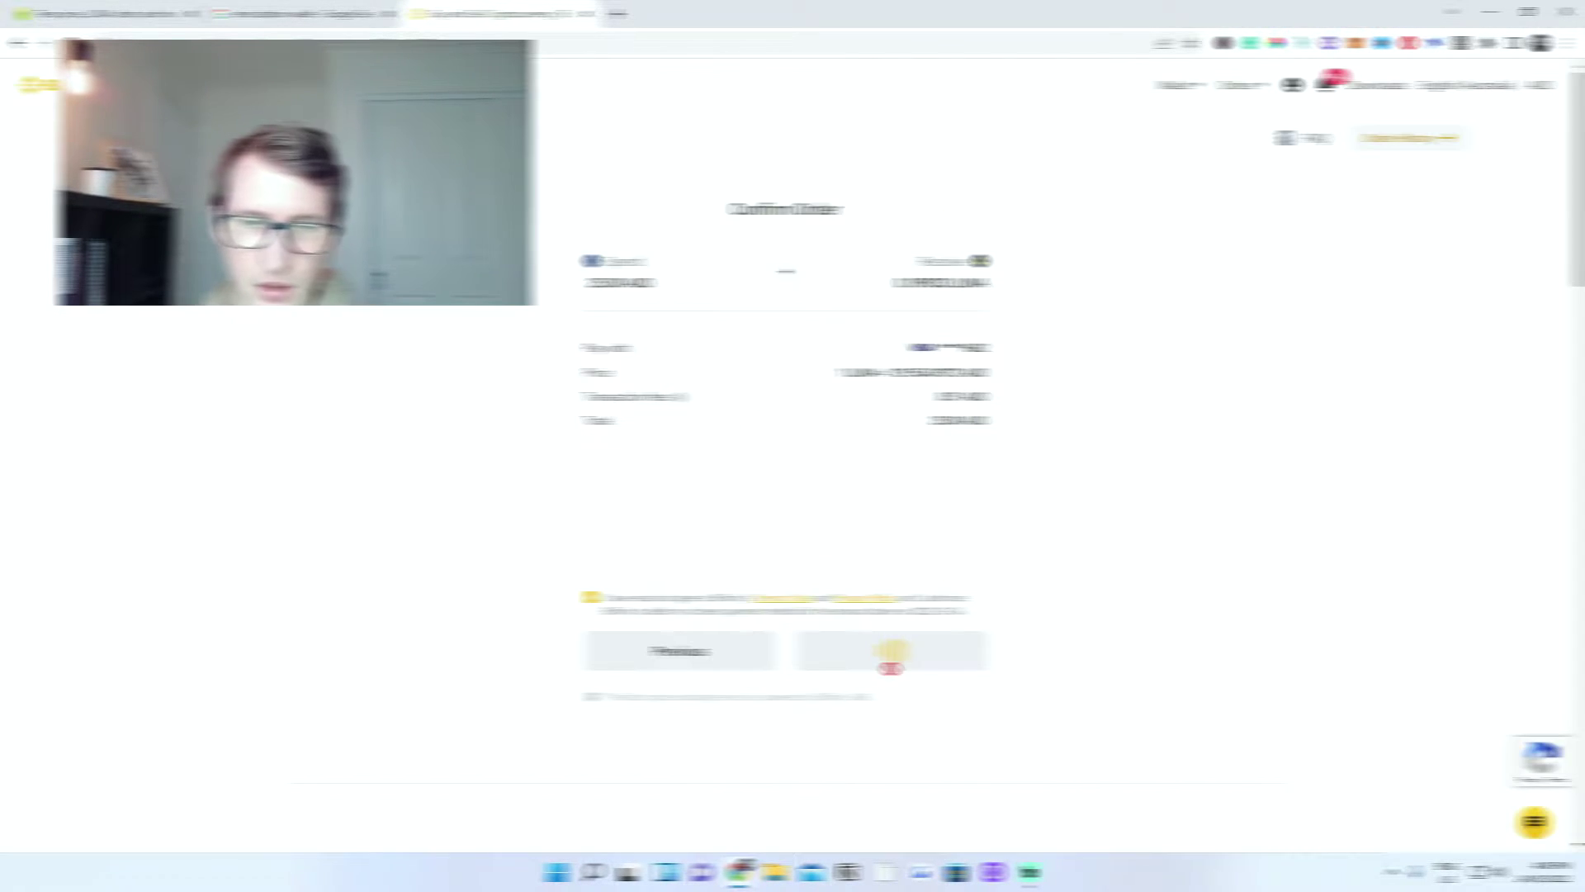
pyautogui.click(893, 657)
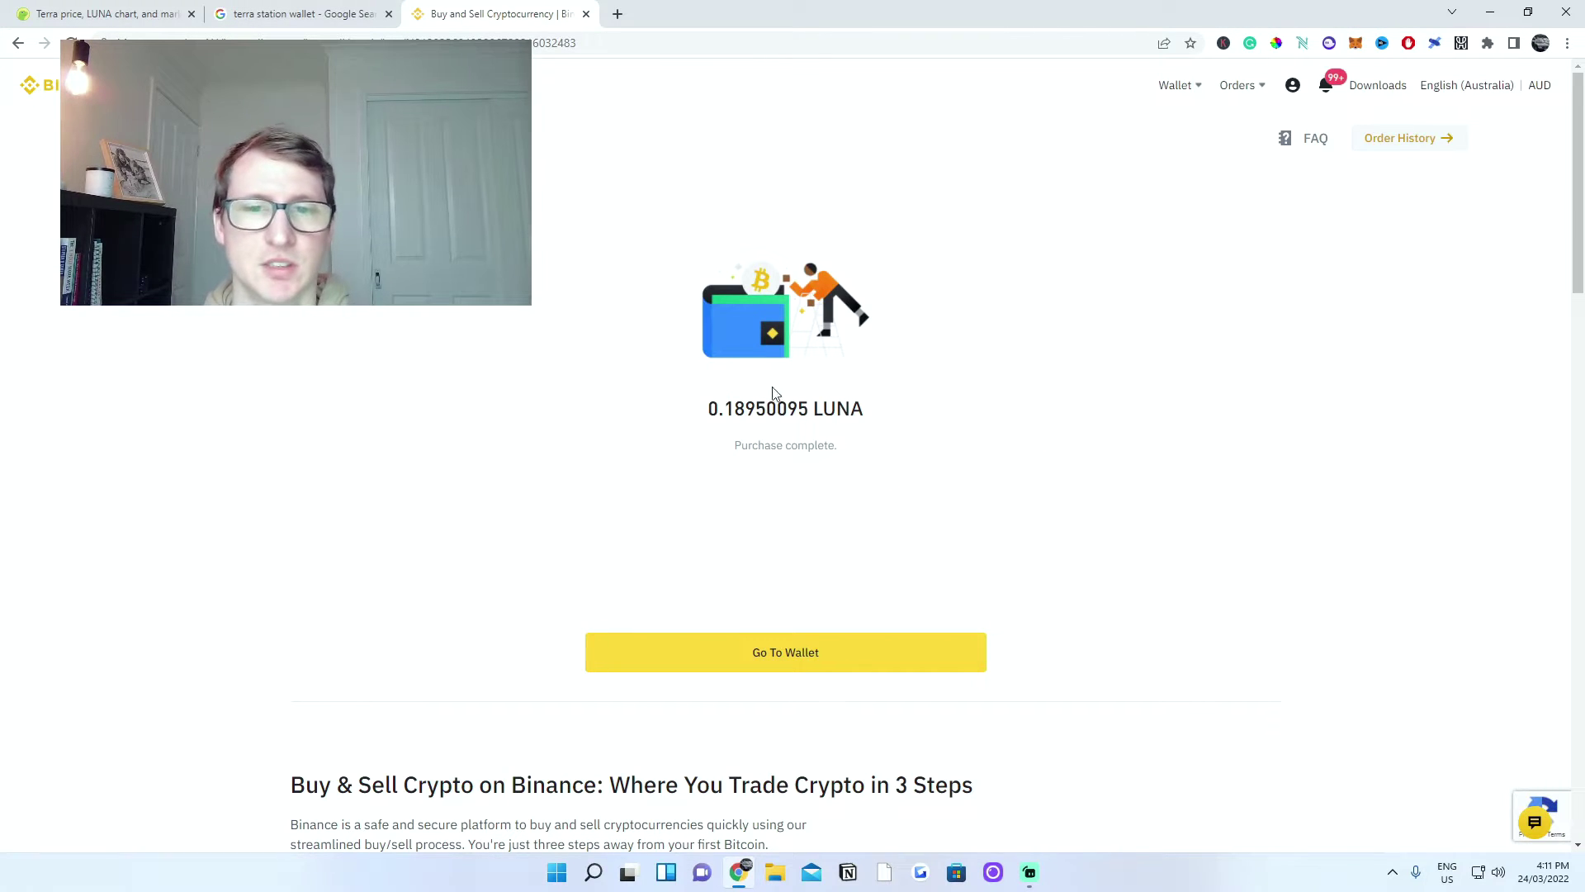
pyautogui.moveTo(773, 393); pyautogui.dragTo(876, 443)
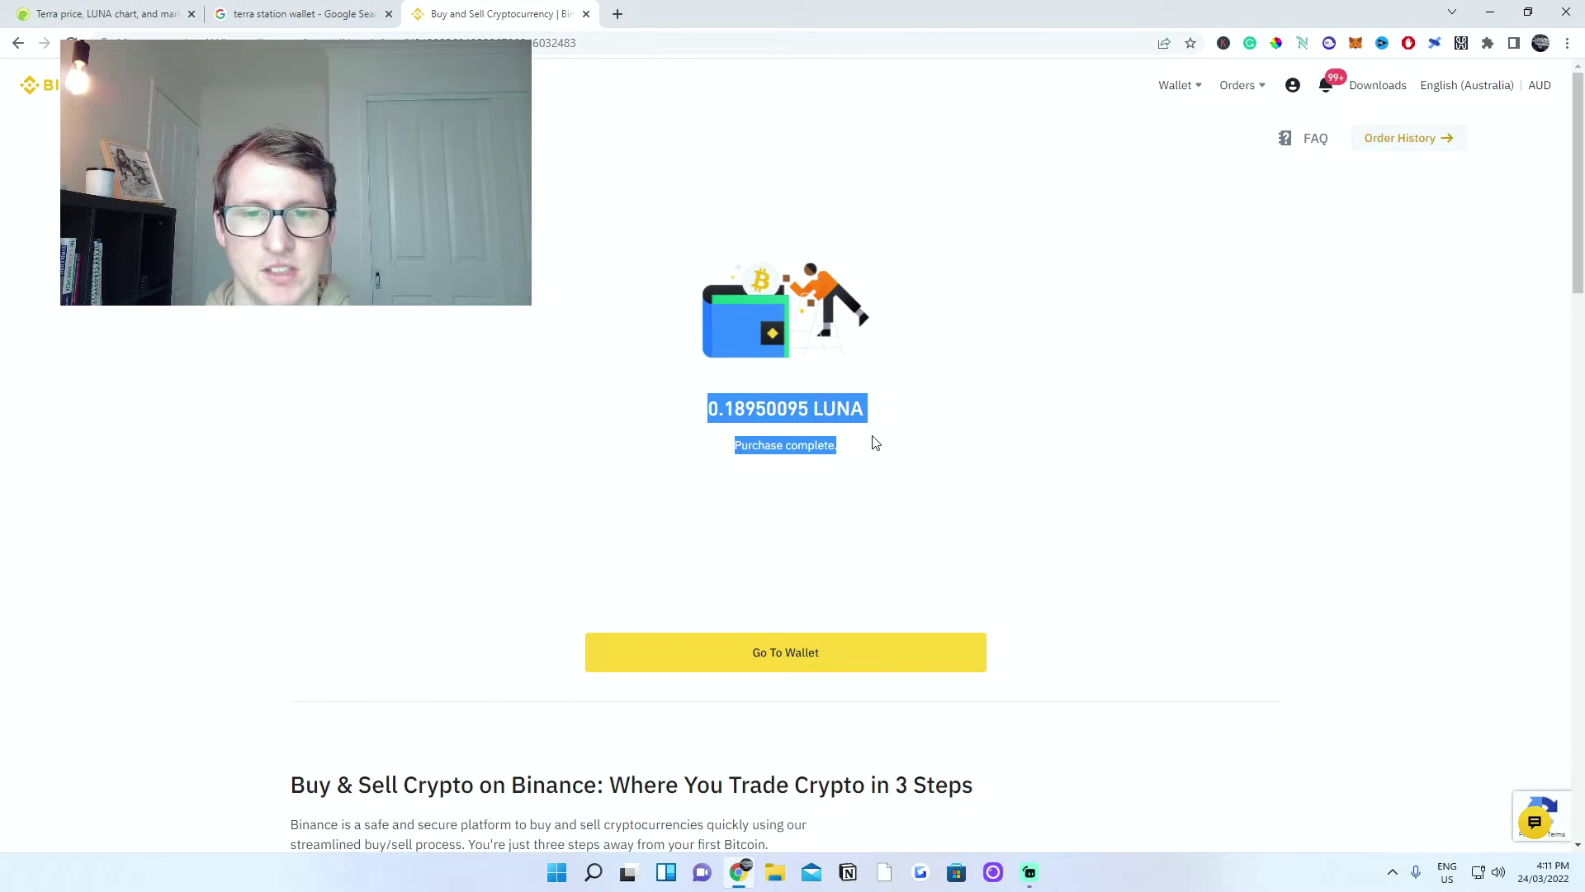
pyautogui.click(780, 404)
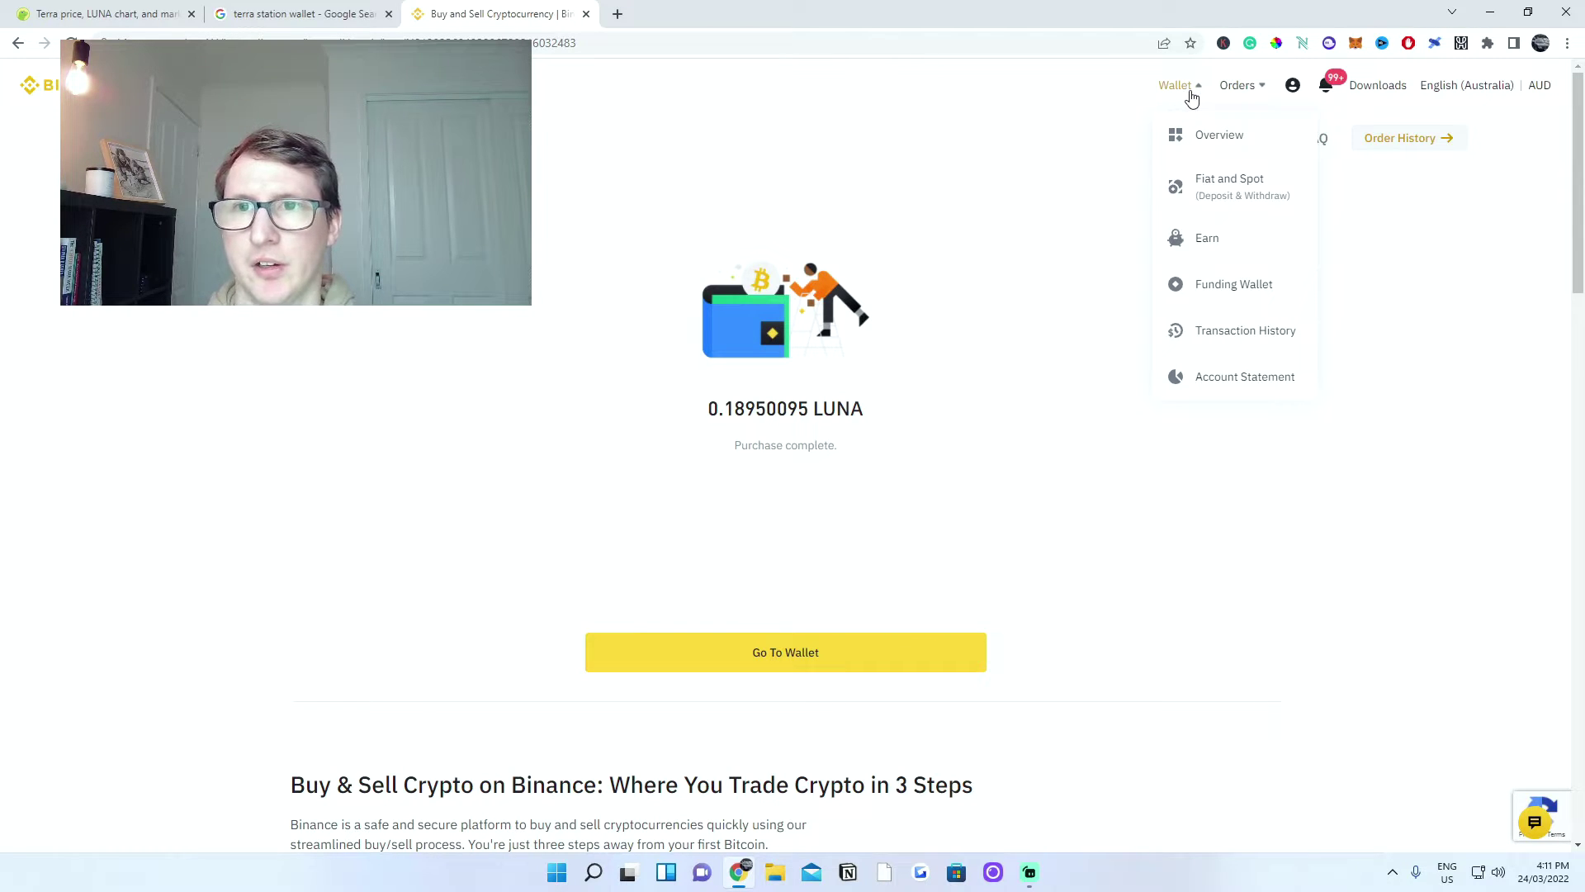
# Step: Open the Spot wallet and filter its coin balances by 'lun' to show LUNA
pyautogui.click(1221, 201)
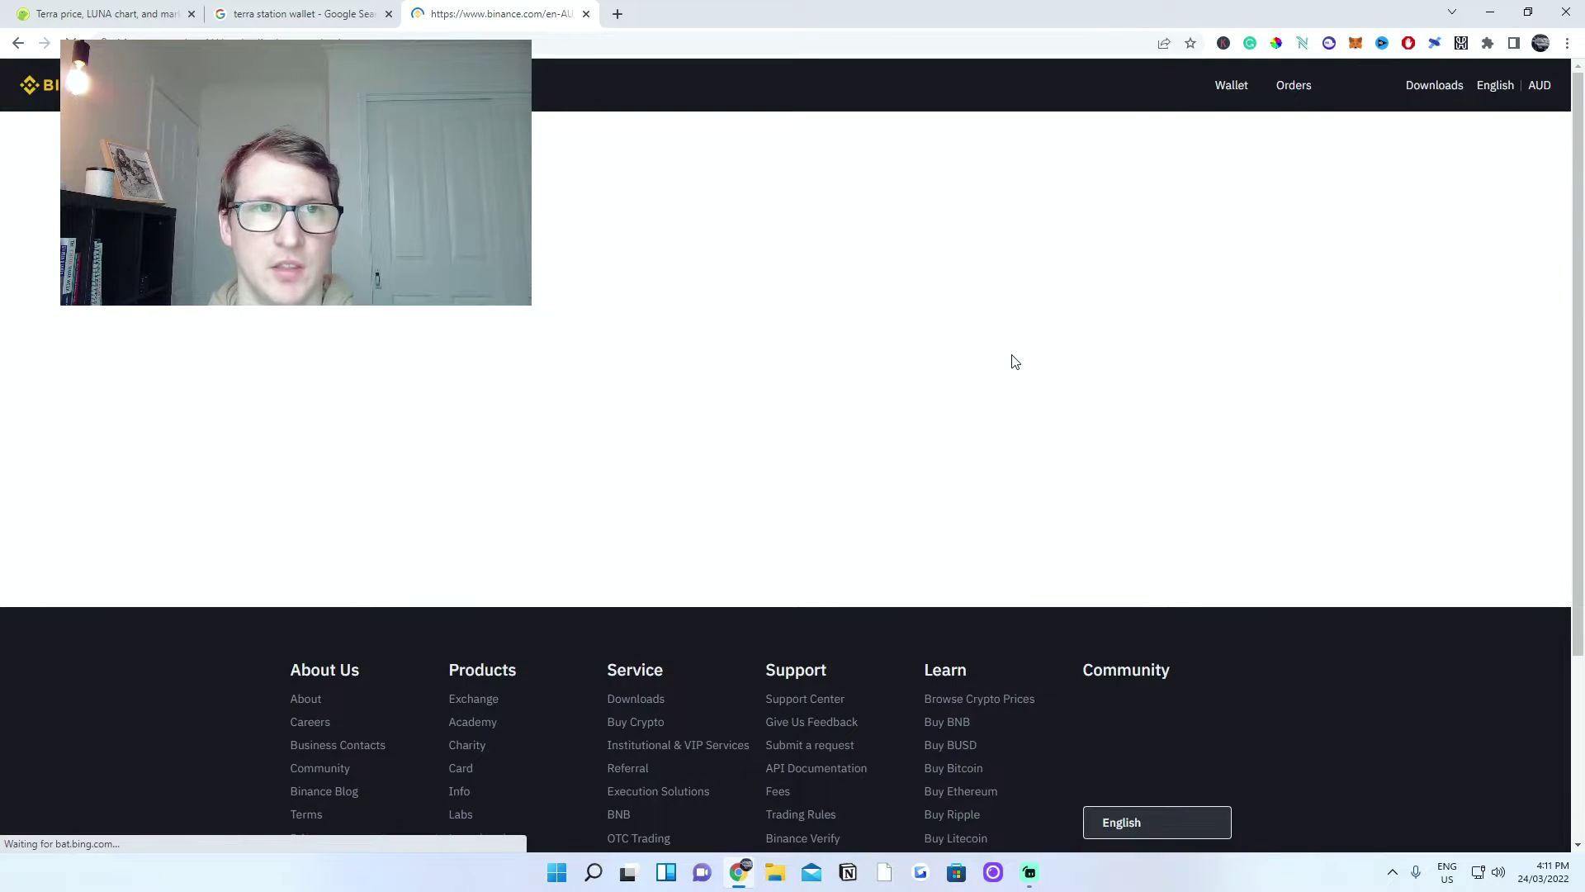
pyautogui.scroll(-2, 349, 476)
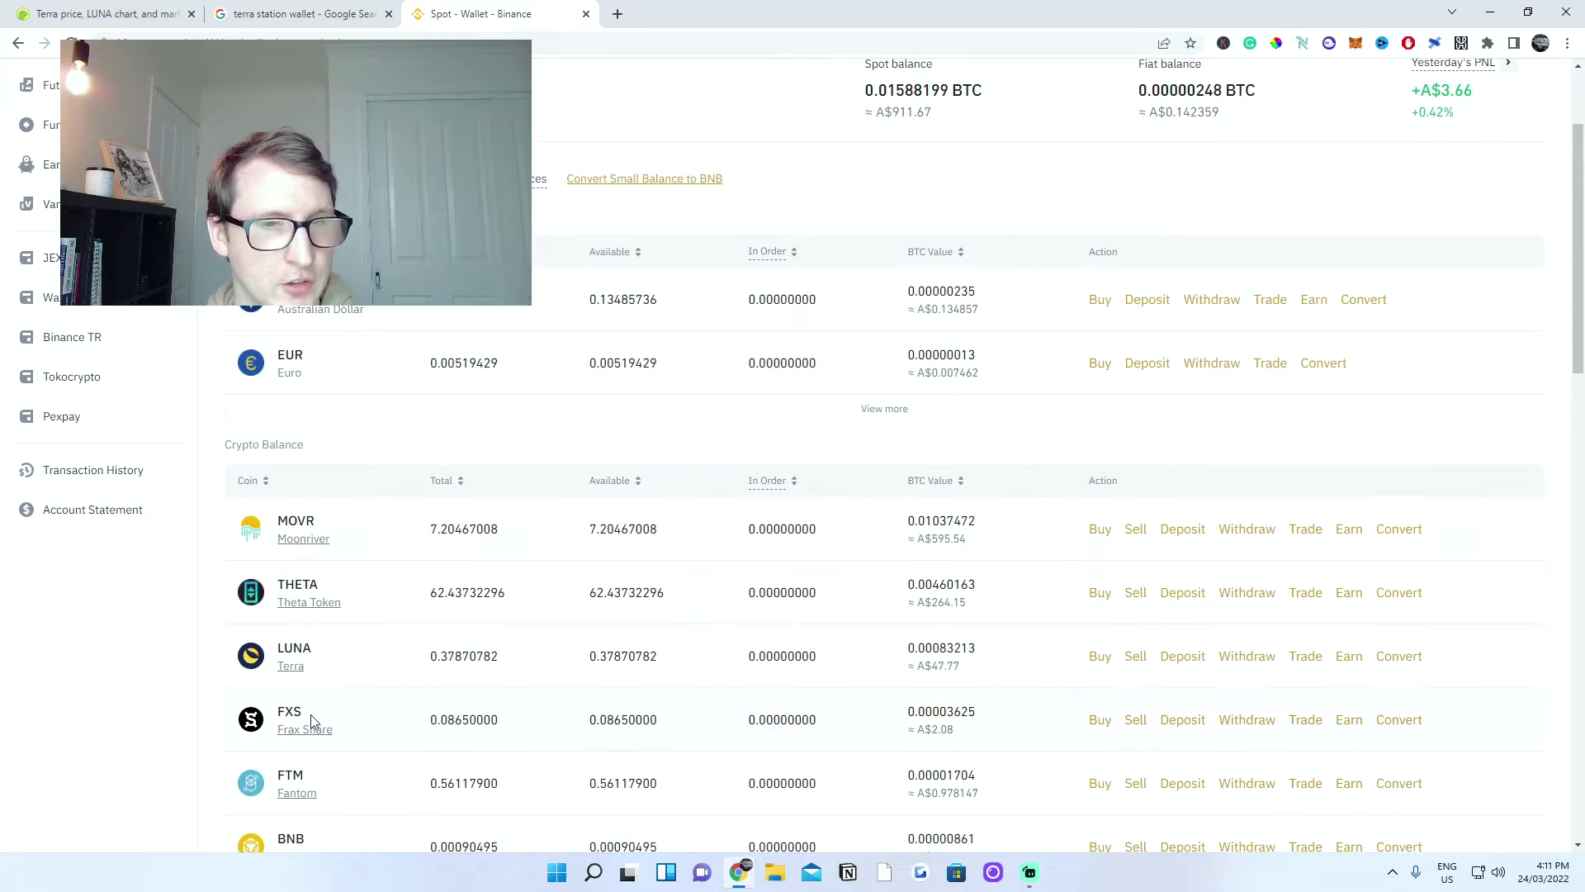
pyautogui.click(298, 178)
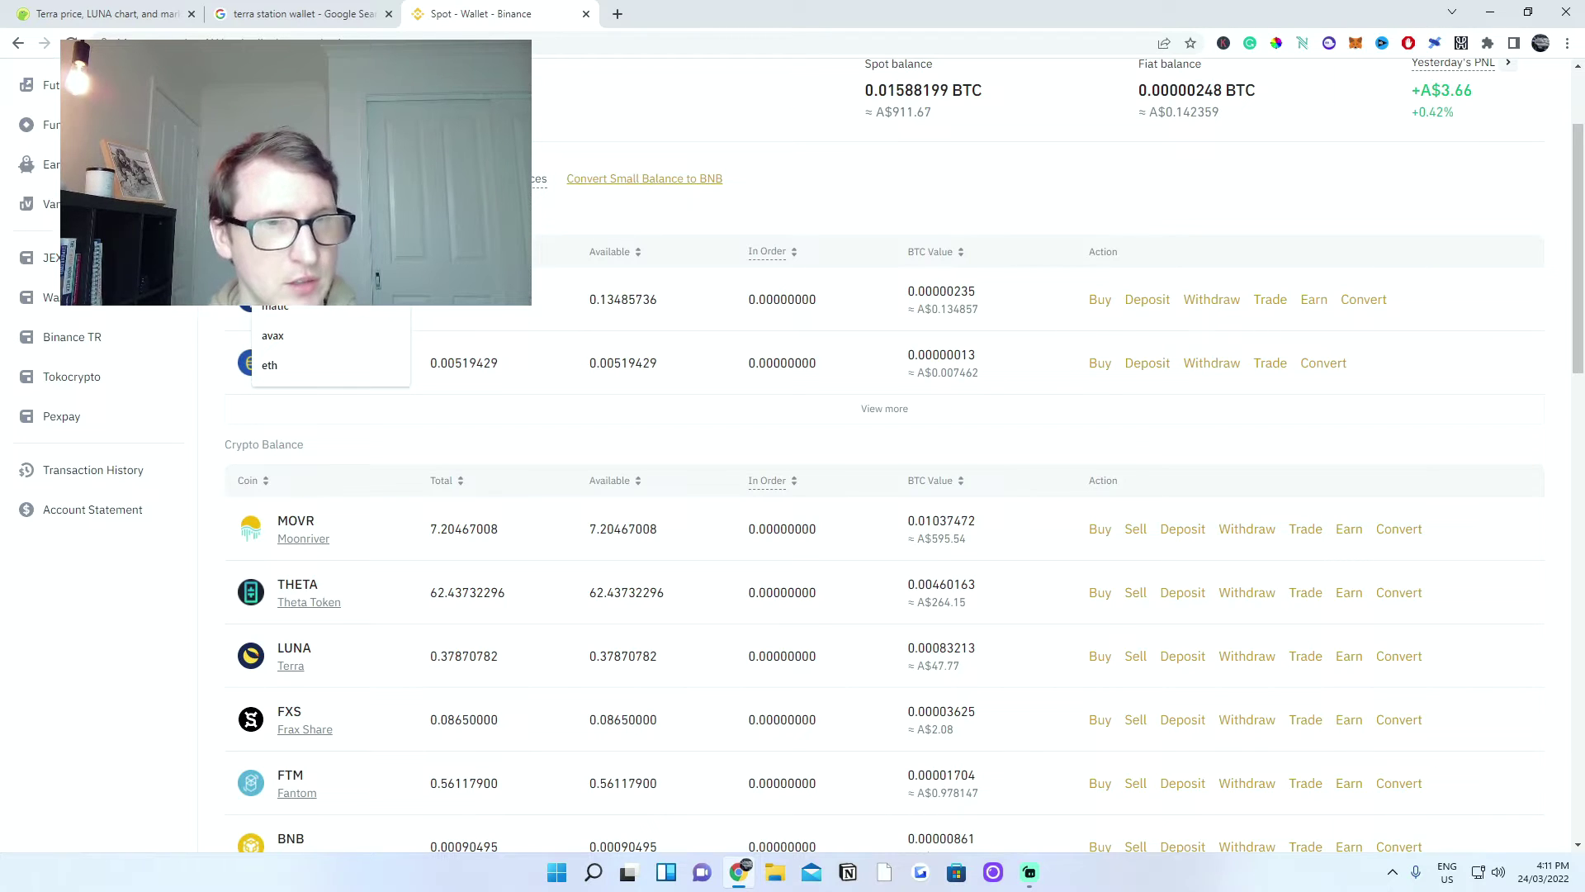
pyautogui.write('lun')
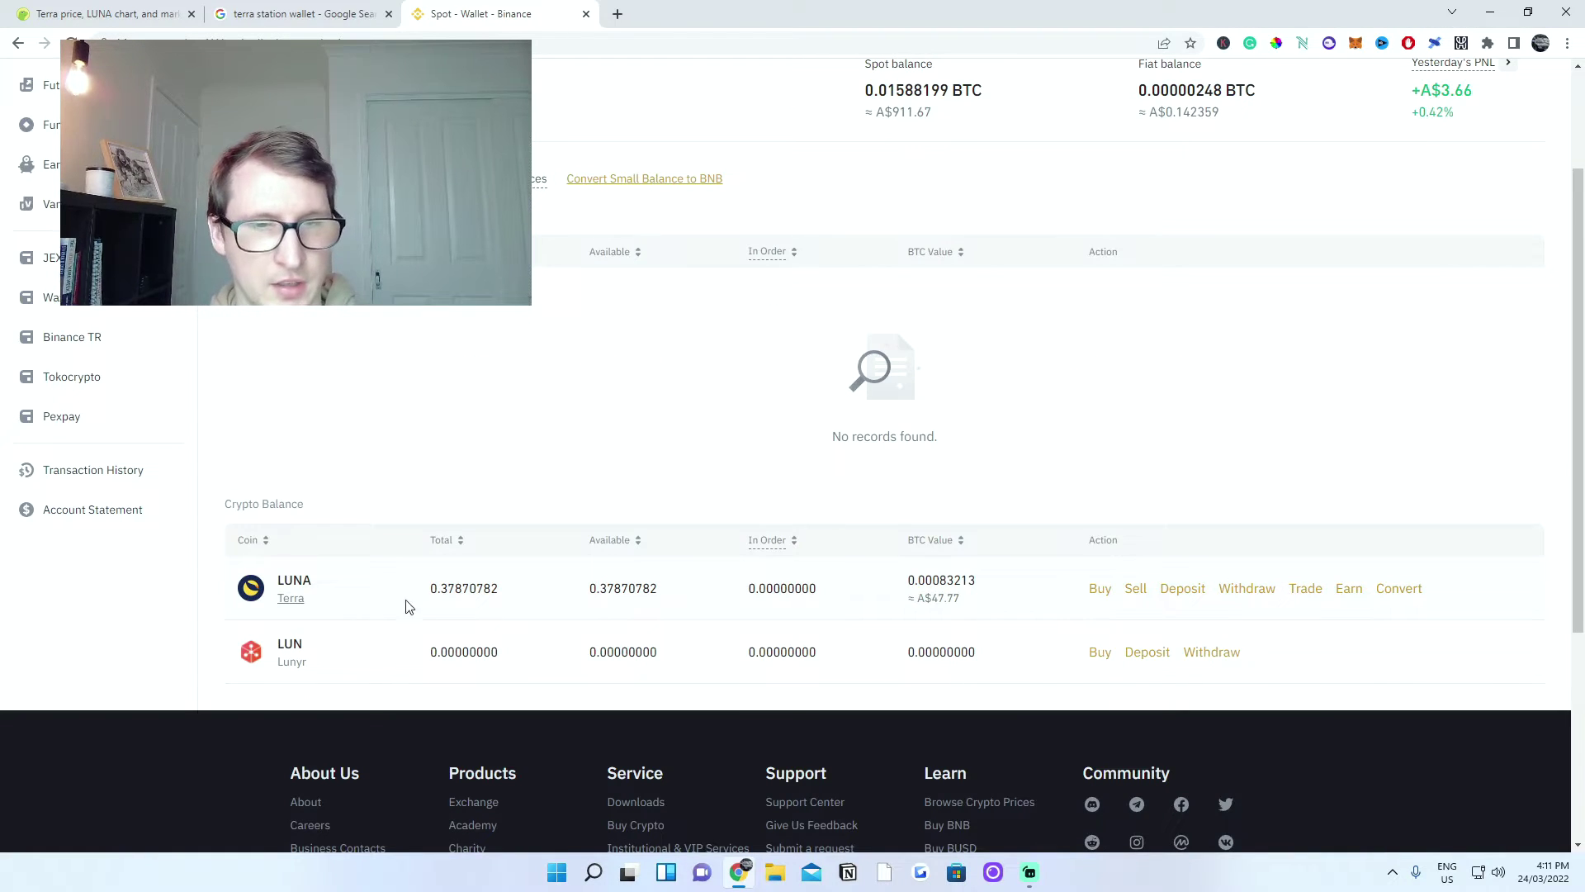
# Step: Start a LUNA withdrawal on Binance and copy the Terra Station wallet's address
pyautogui.click(1246, 596)
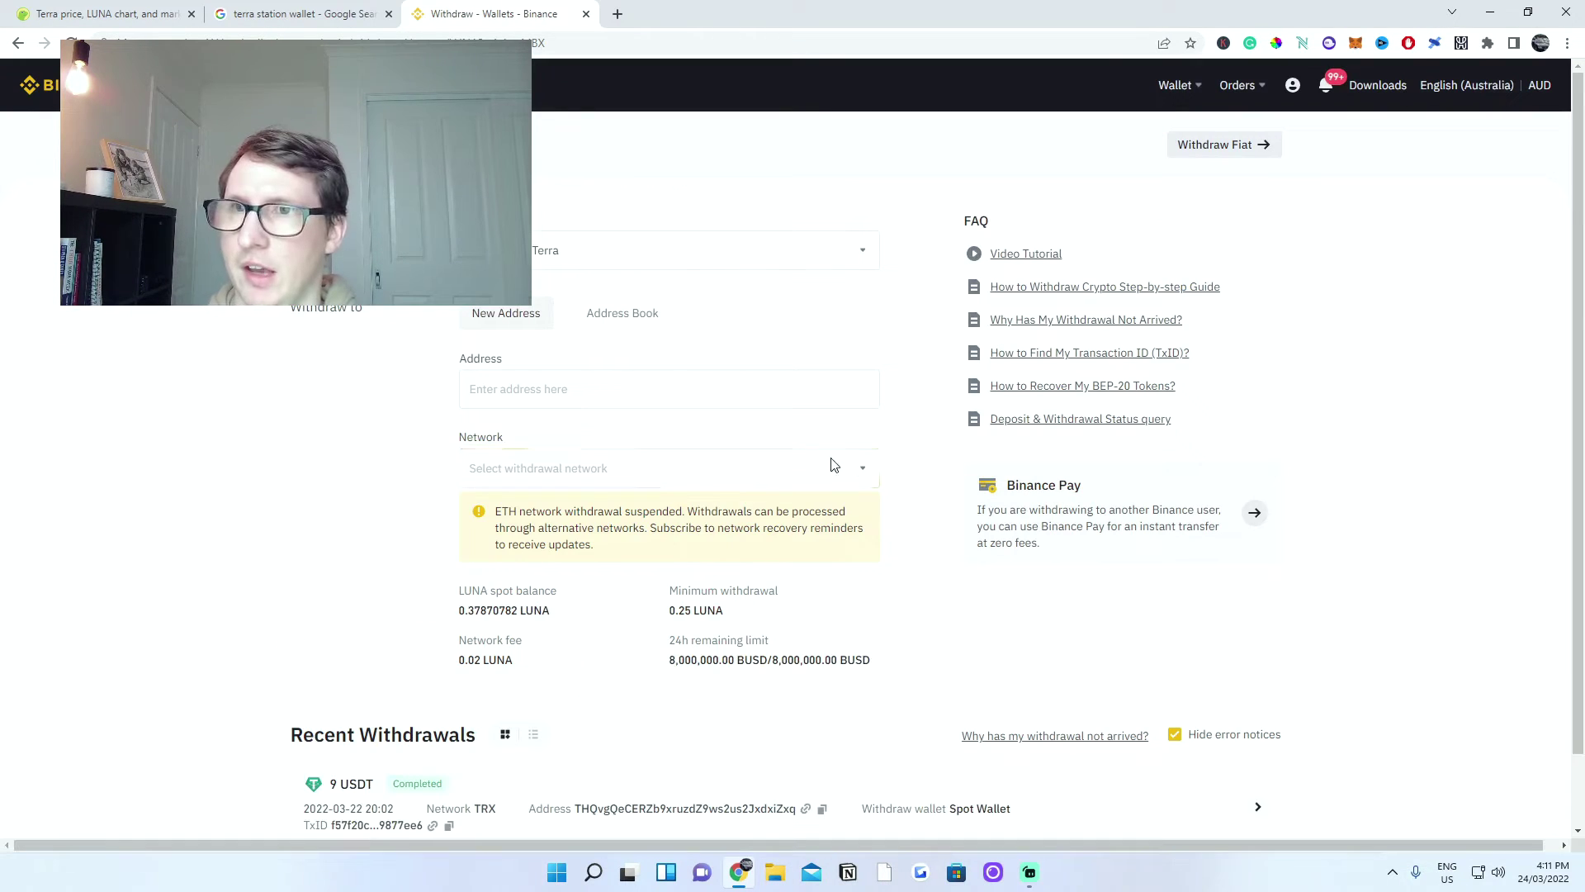
pyautogui.click(1435, 45)
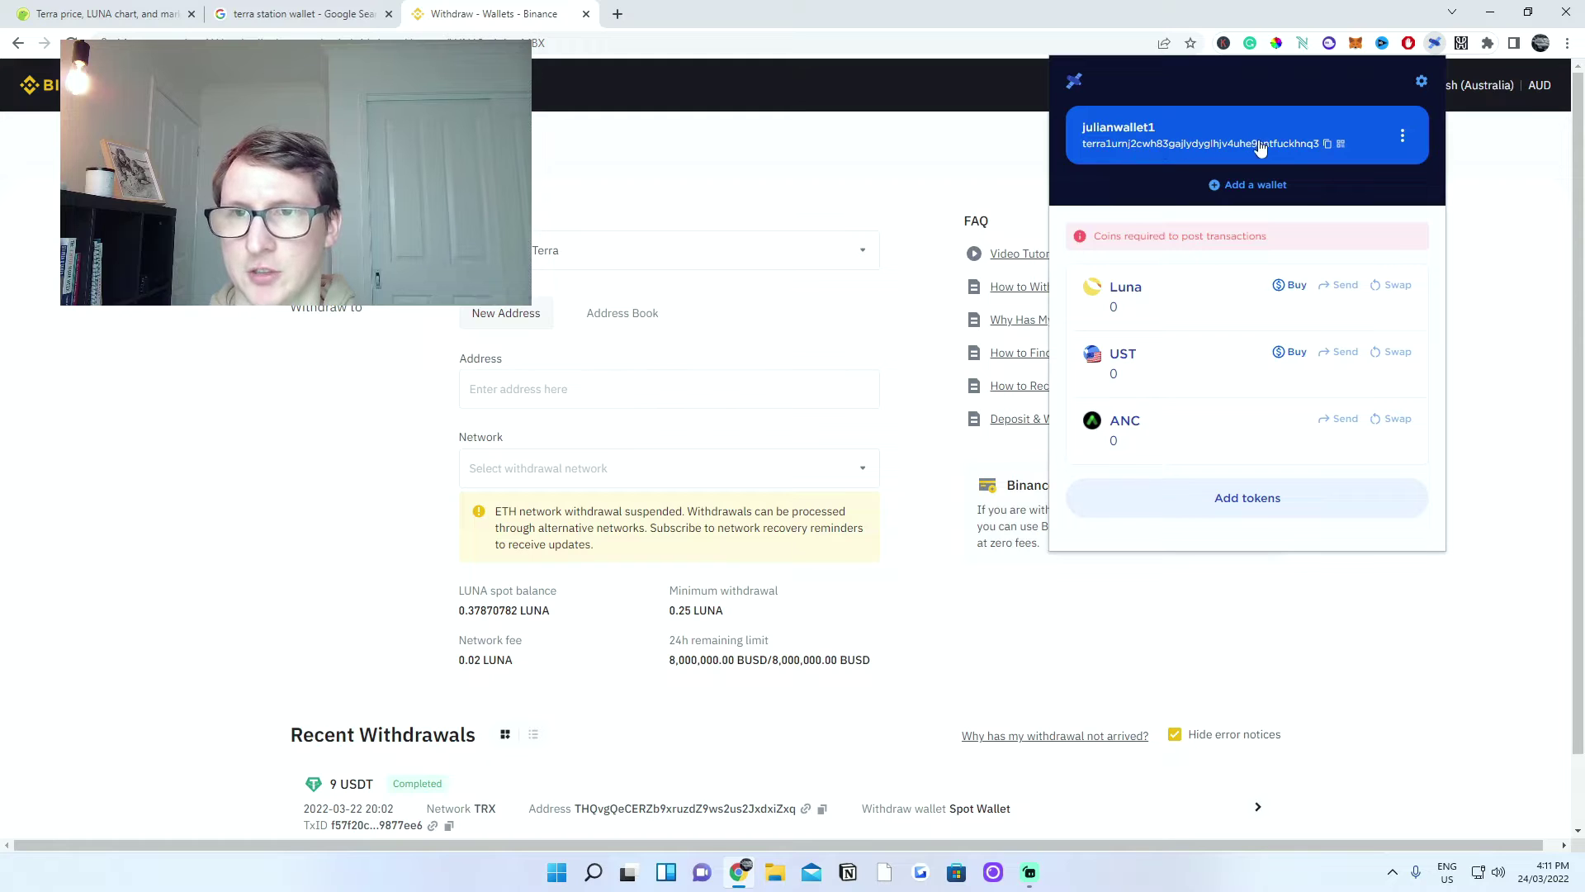
pyautogui.click(1328, 145)
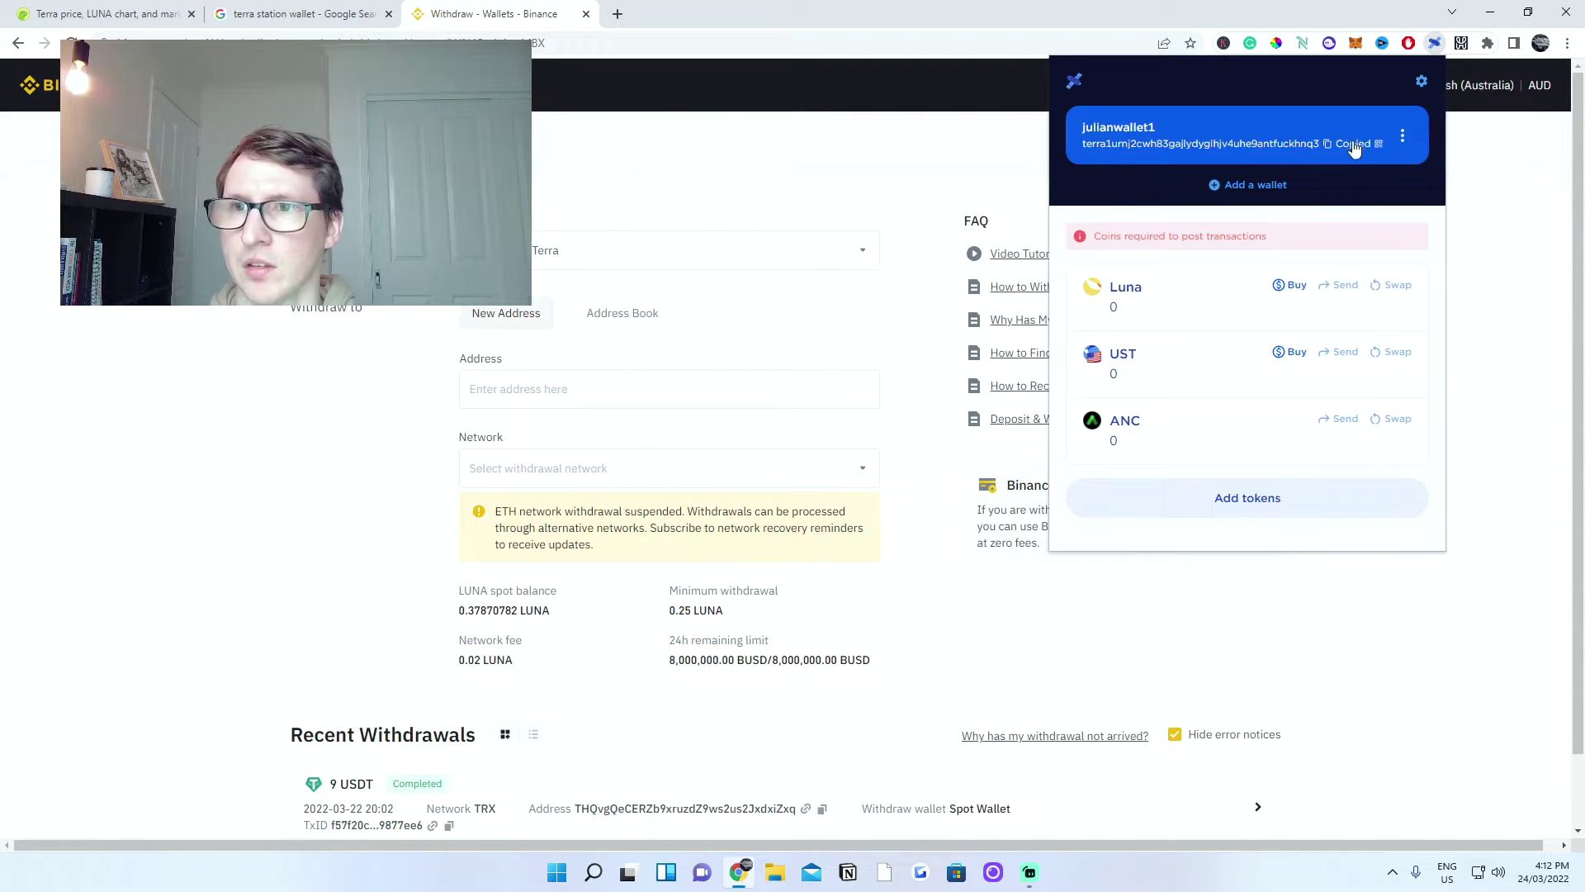
pyautogui.click(568, 388)
# Step: Paste the Terra address as destination and withdraw 0.378707 LUNA (0.358707 after fee)
pyautogui.rightClick(571, 388)
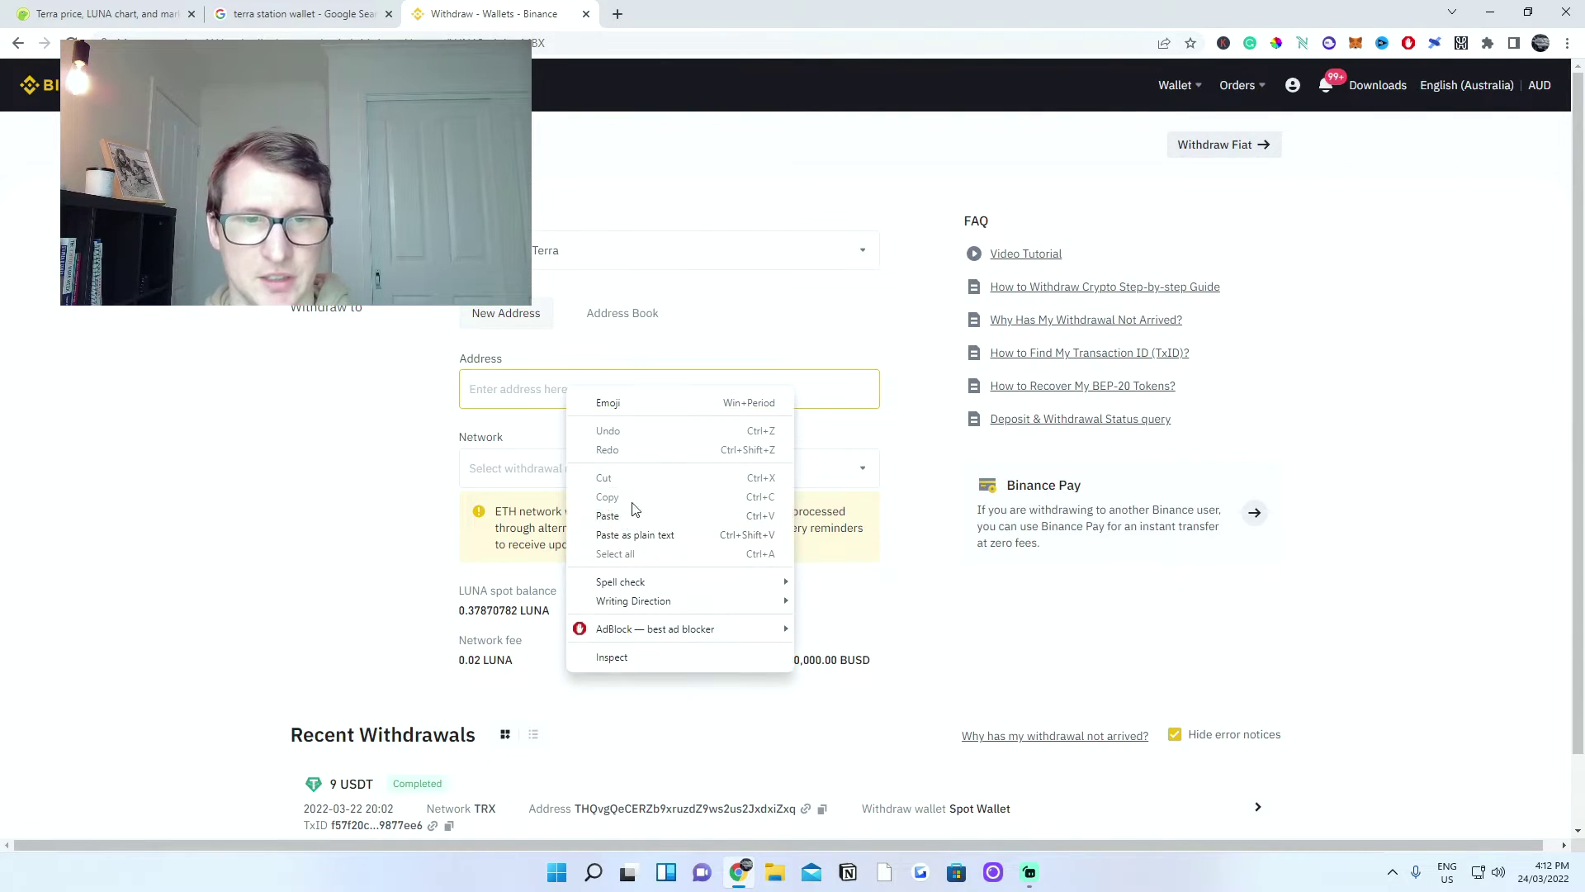
pyautogui.click(635, 517)
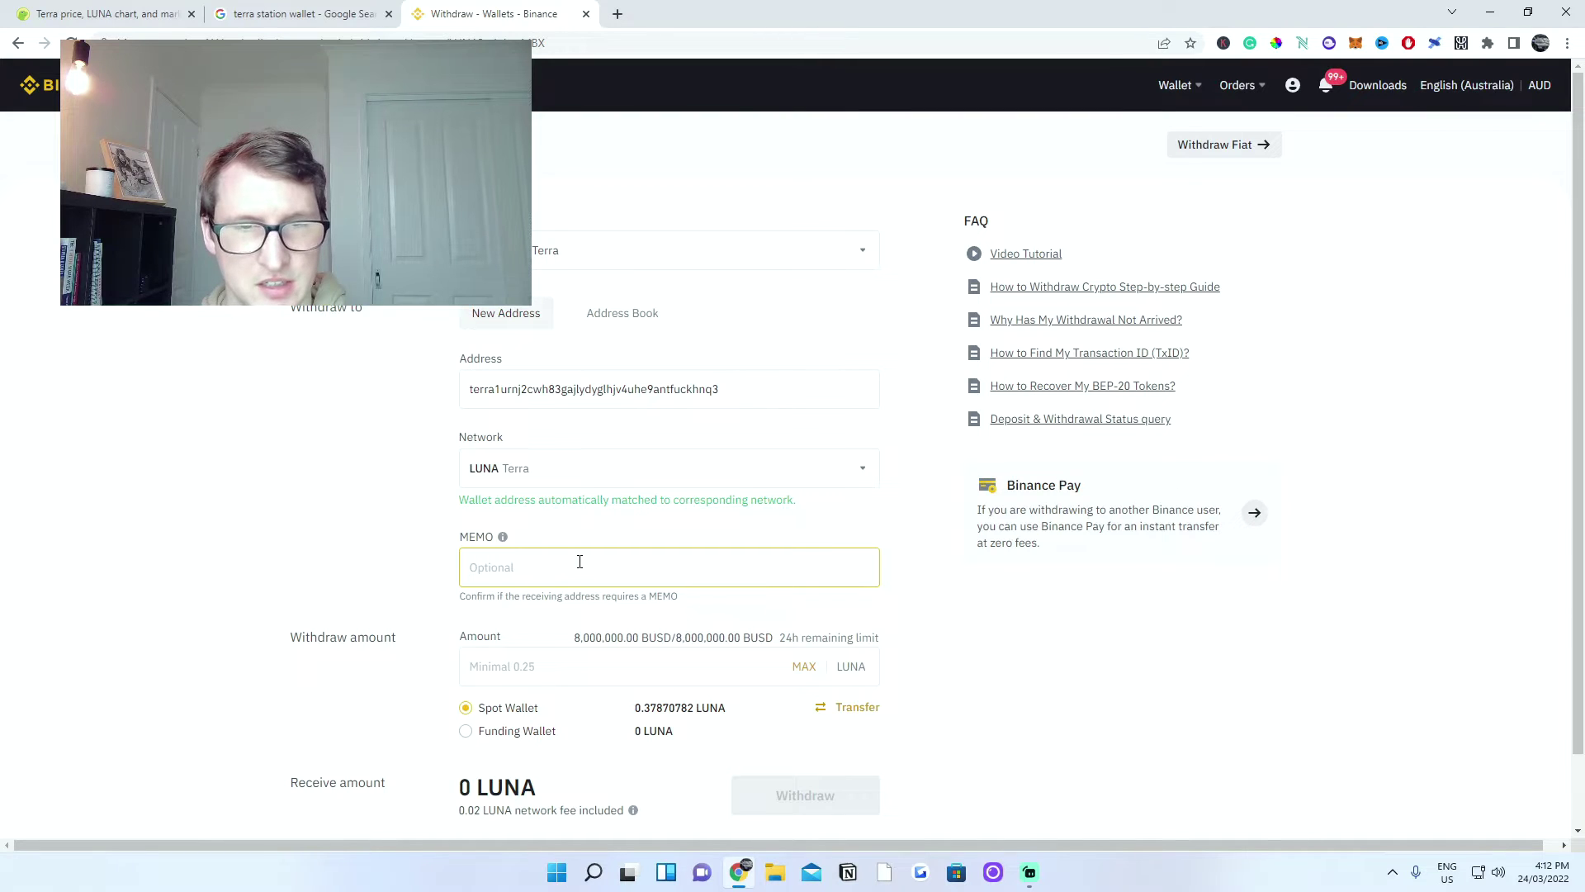
pyautogui.click(832, 676)
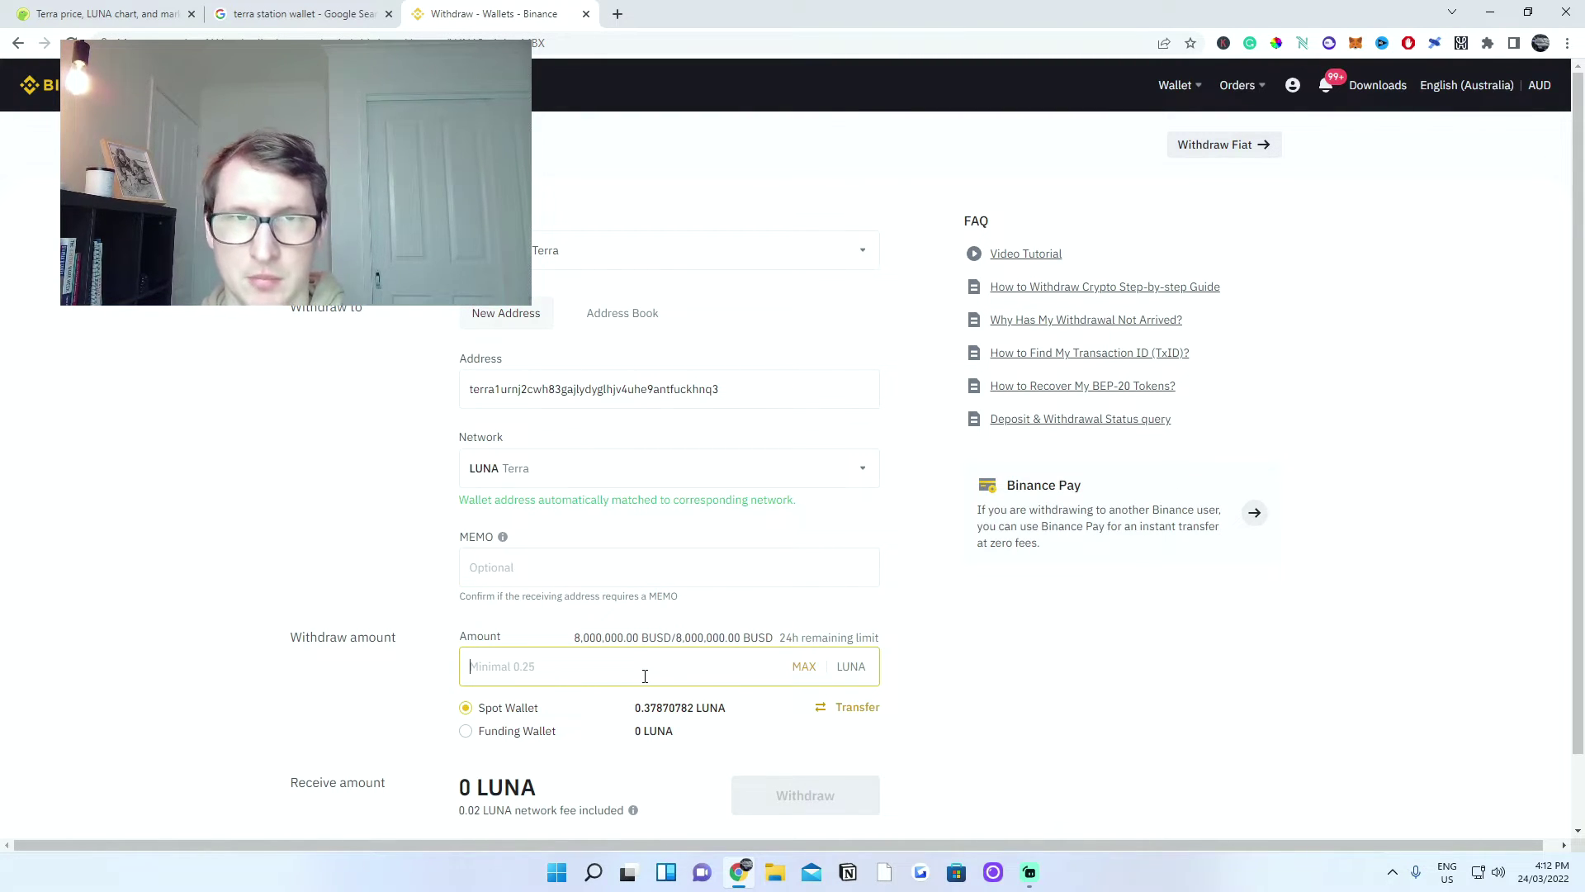
pyautogui.write('0.378707')
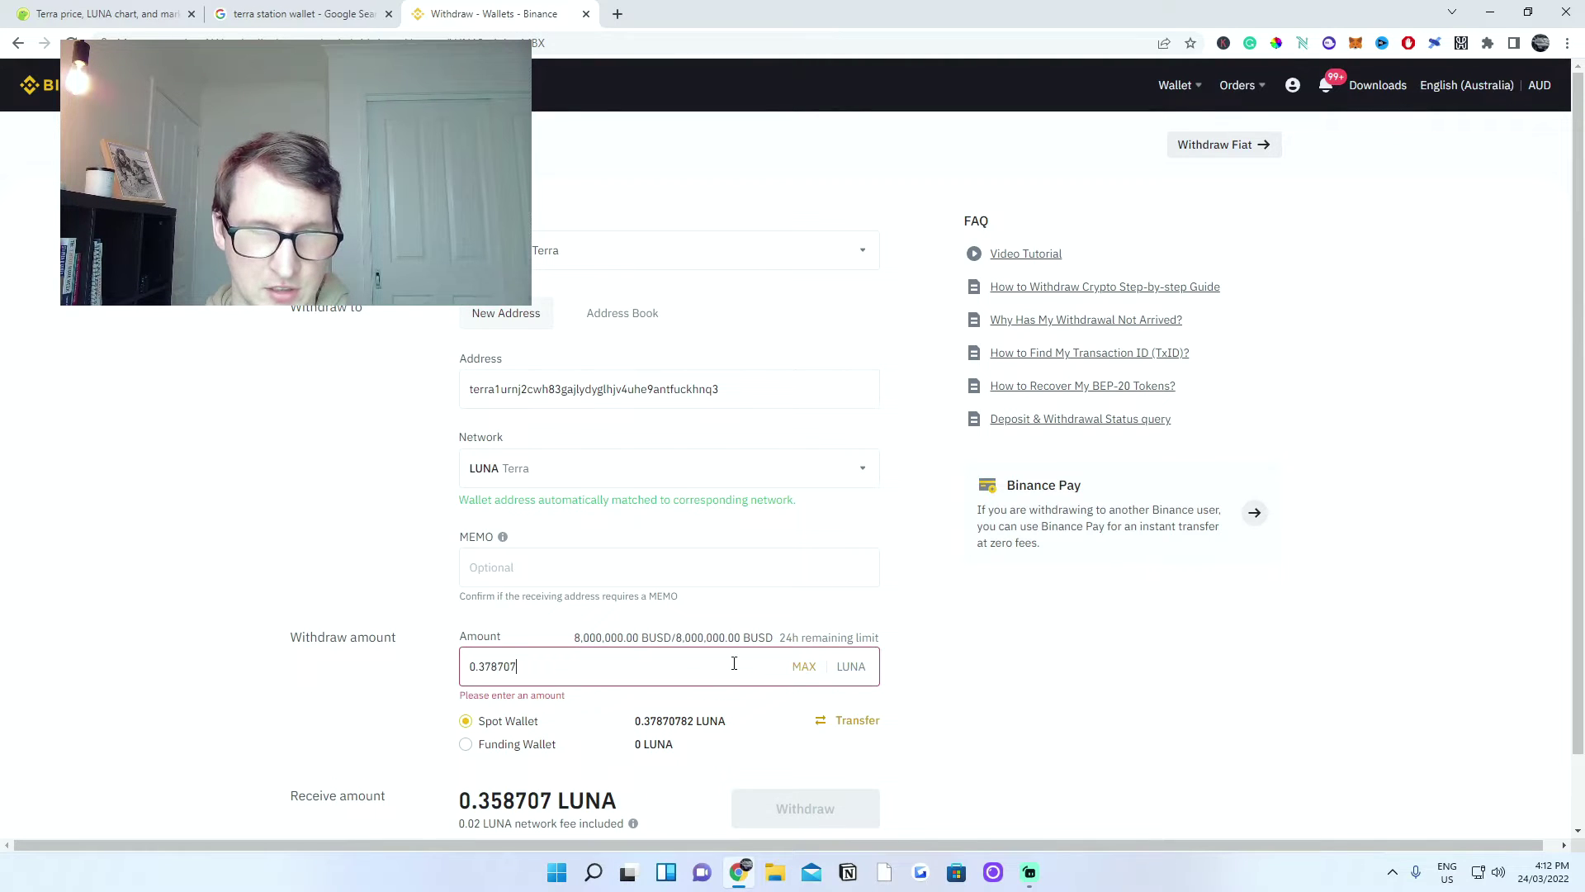
pyautogui.scroll(-1, 388, 595)
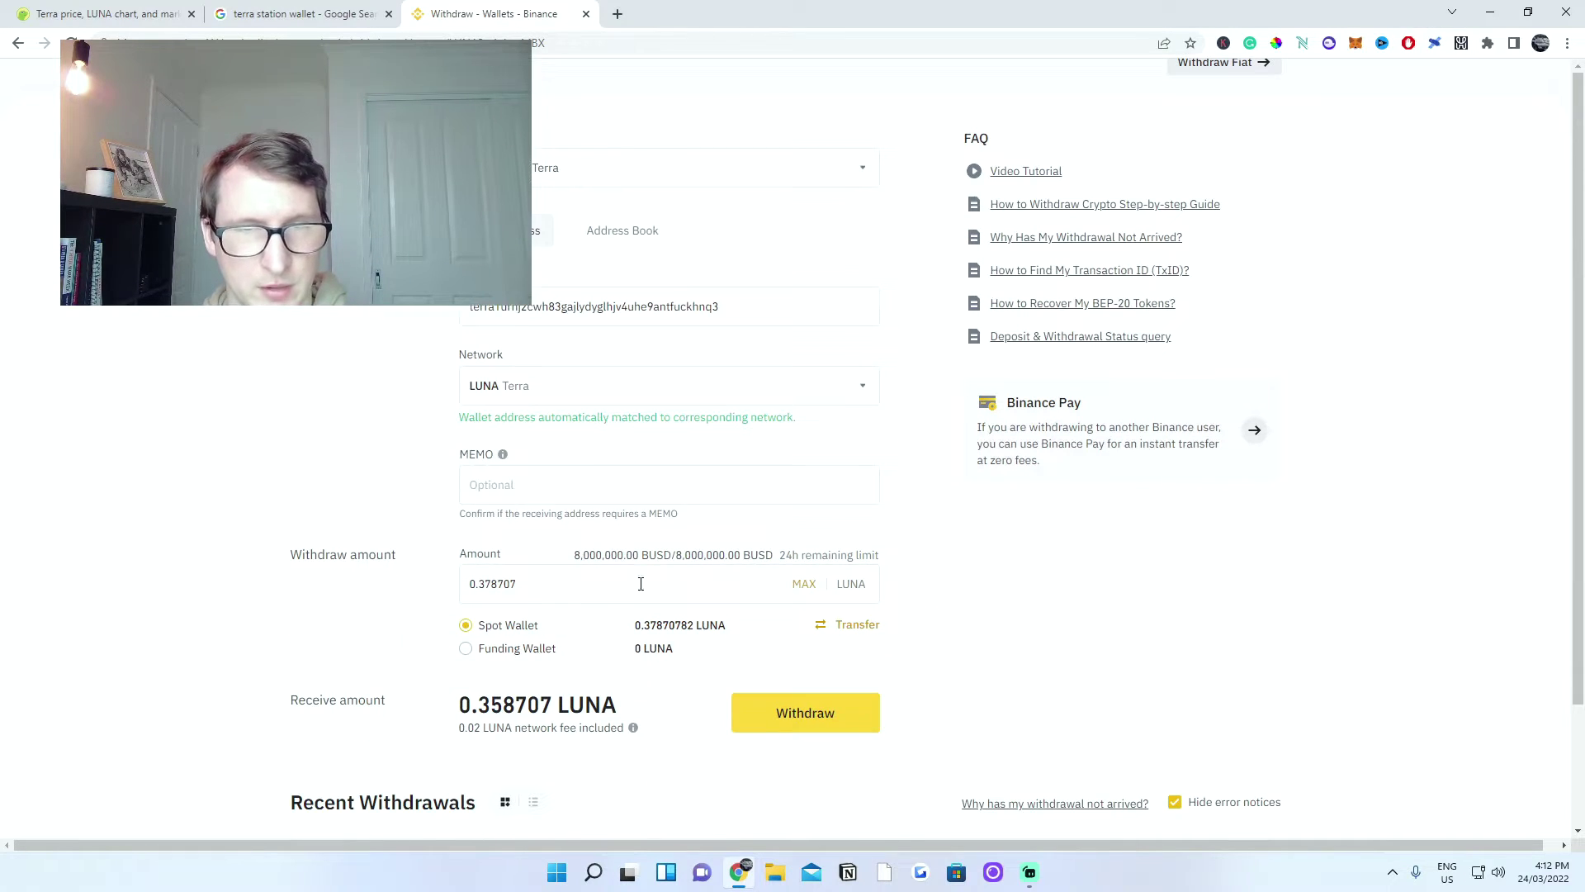
pyautogui.click(807, 720)
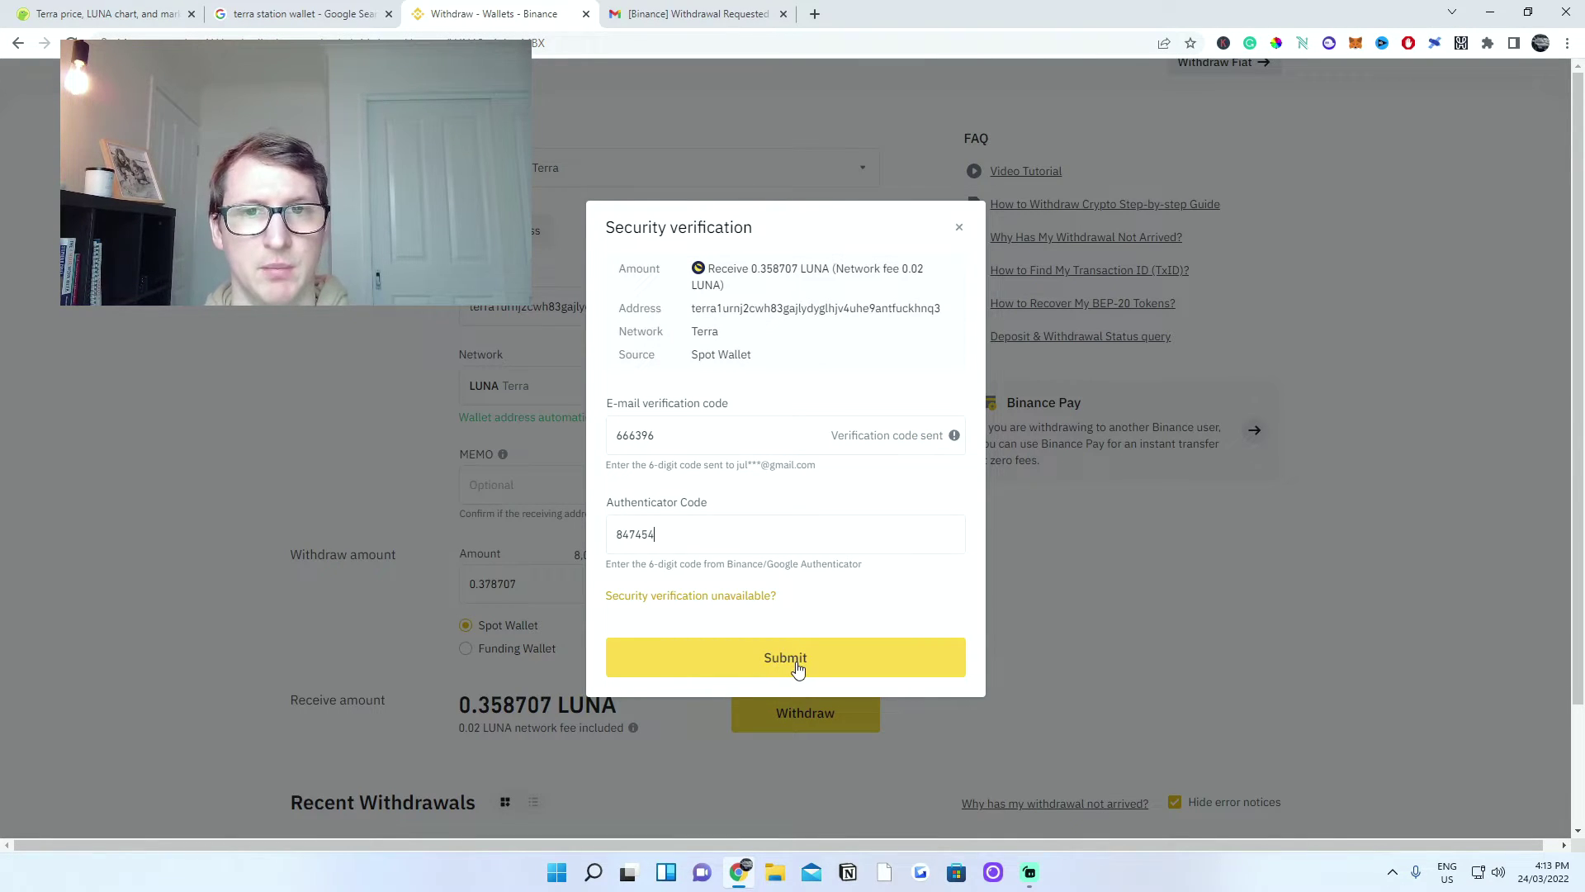
# Step: Submit the verification codes and review the Awaiting Approval notice about the 12-hour review
pyautogui.click(790, 661)
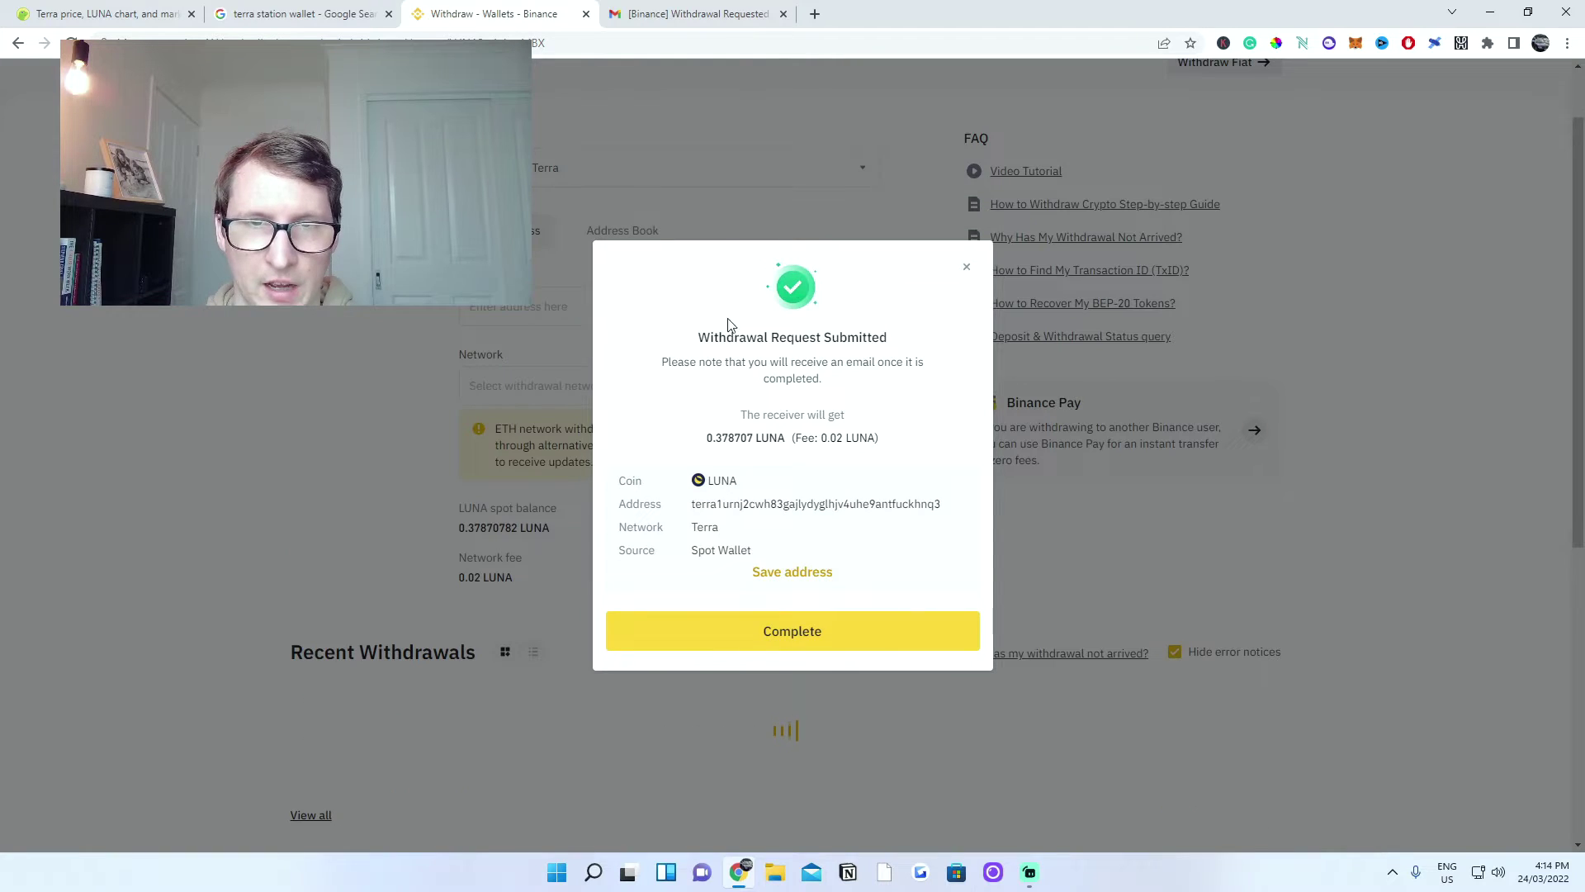
pyautogui.moveTo(680, 336)
pyautogui.mouseDown()
pyautogui.moveTo(911, 345)
pyautogui.moveTo(691, 355)
pyautogui.mouseUp()
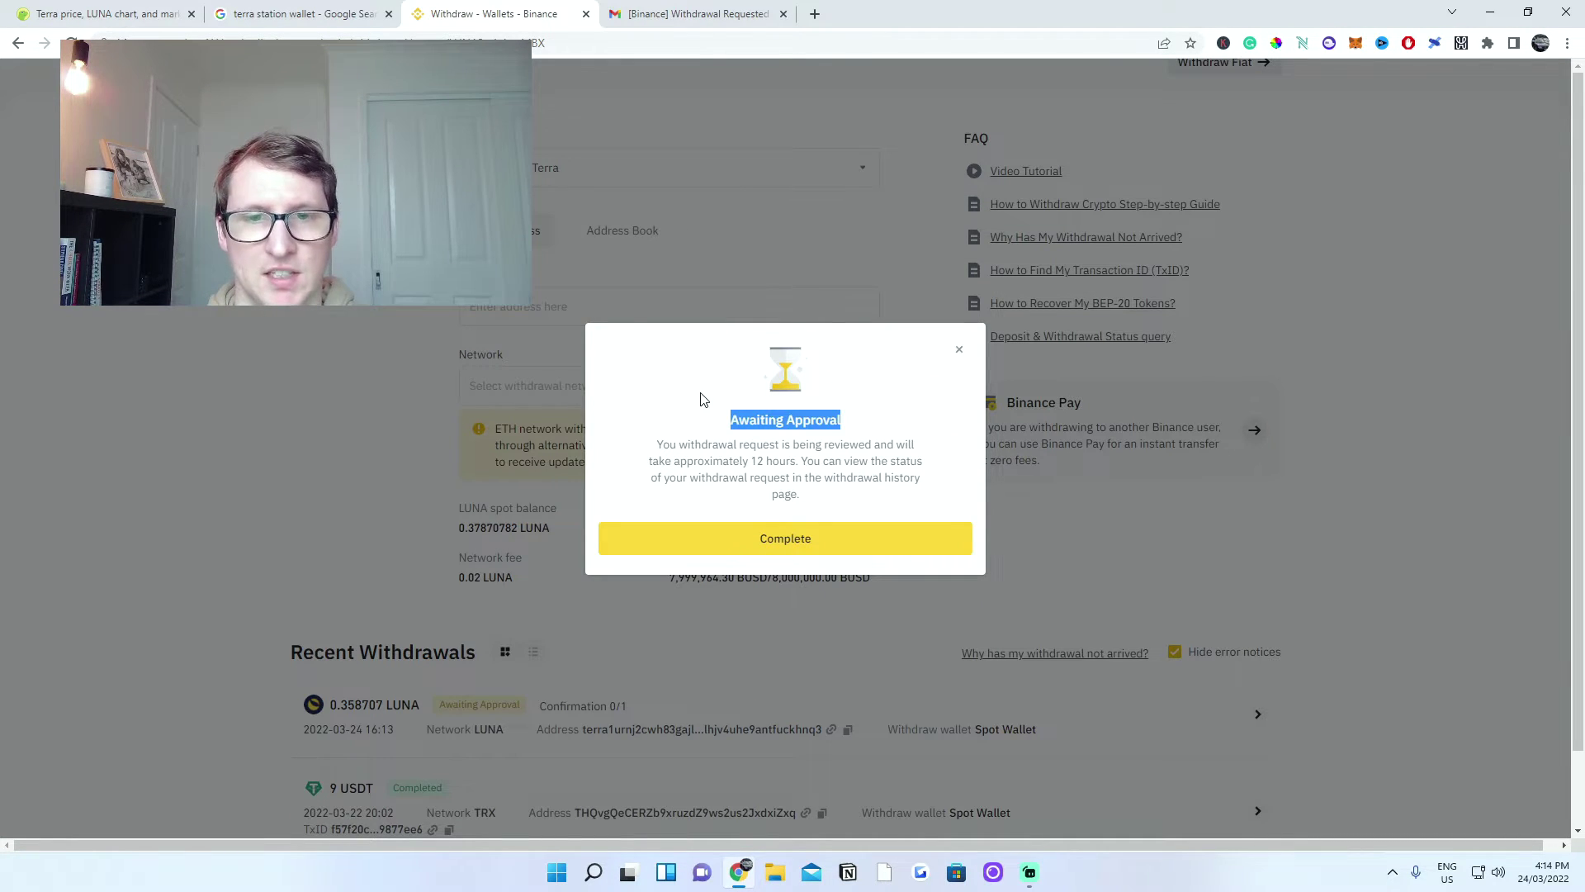
pyautogui.moveTo(649, 460); pyautogui.dragTo(830, 501)
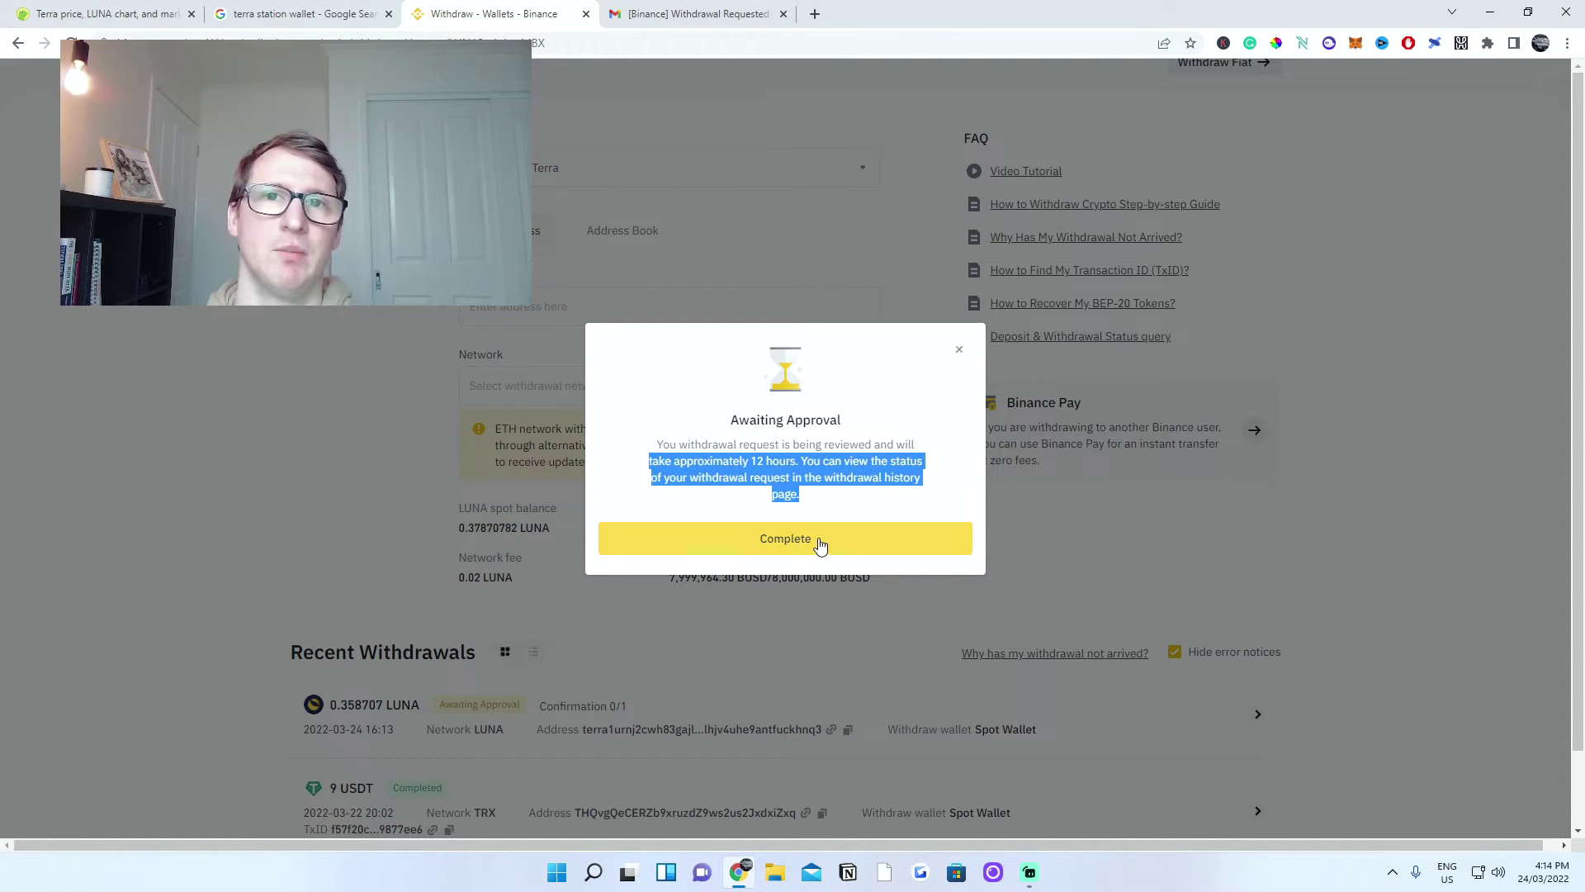
# Step: Close the approval notice, check Recent Withdrawals, and confirm the wallet shows 0.358707 Luna
pyautogui.click(793, 549)
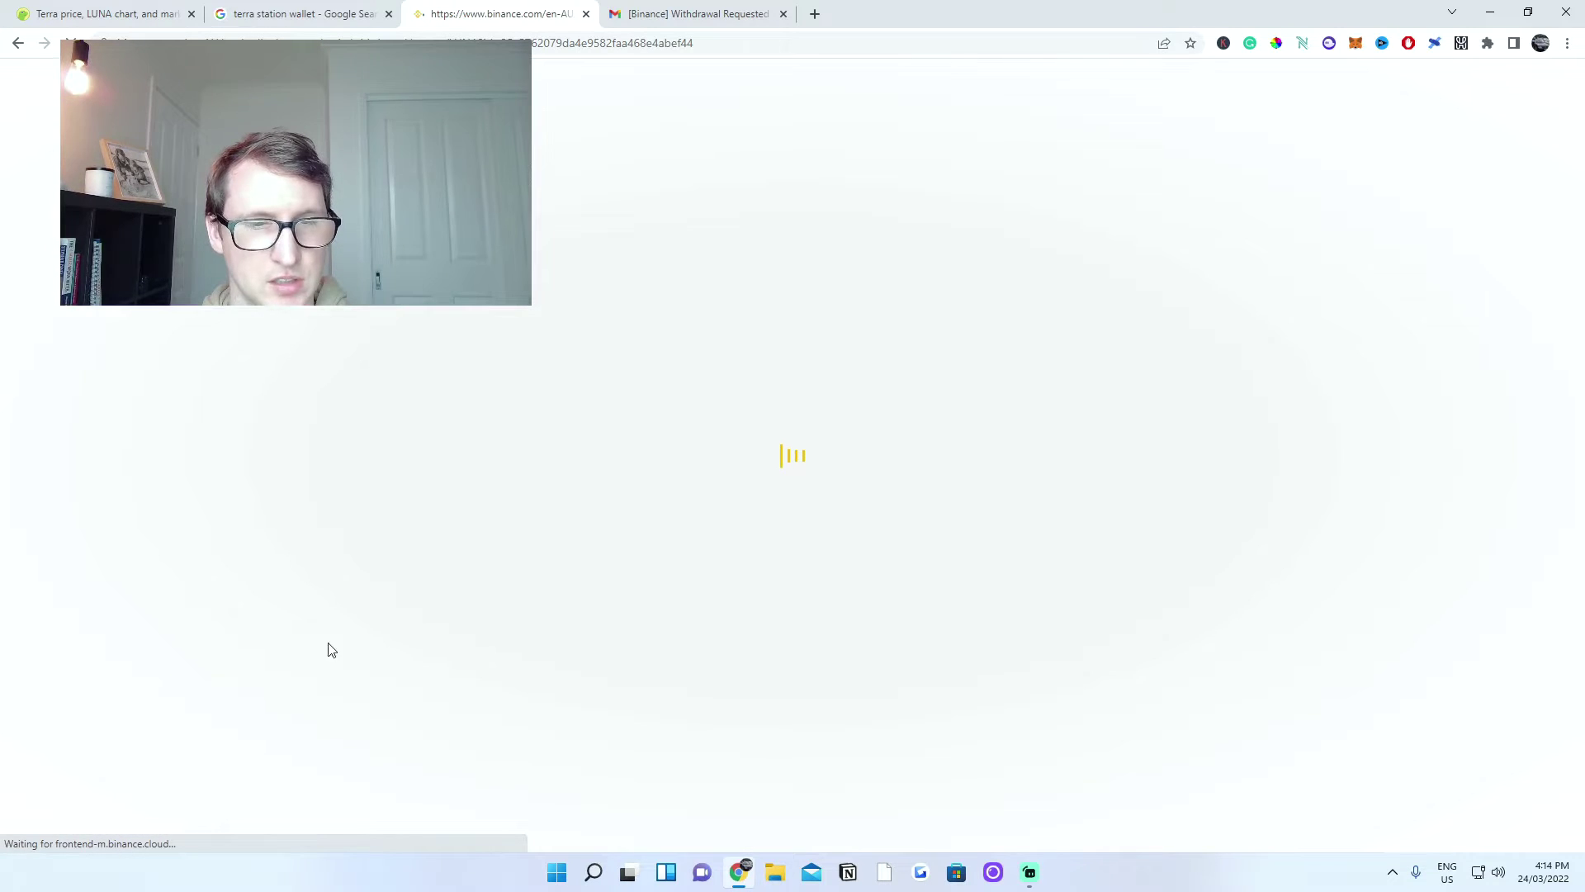
pyautogui.scroll(-8, 498, 702)
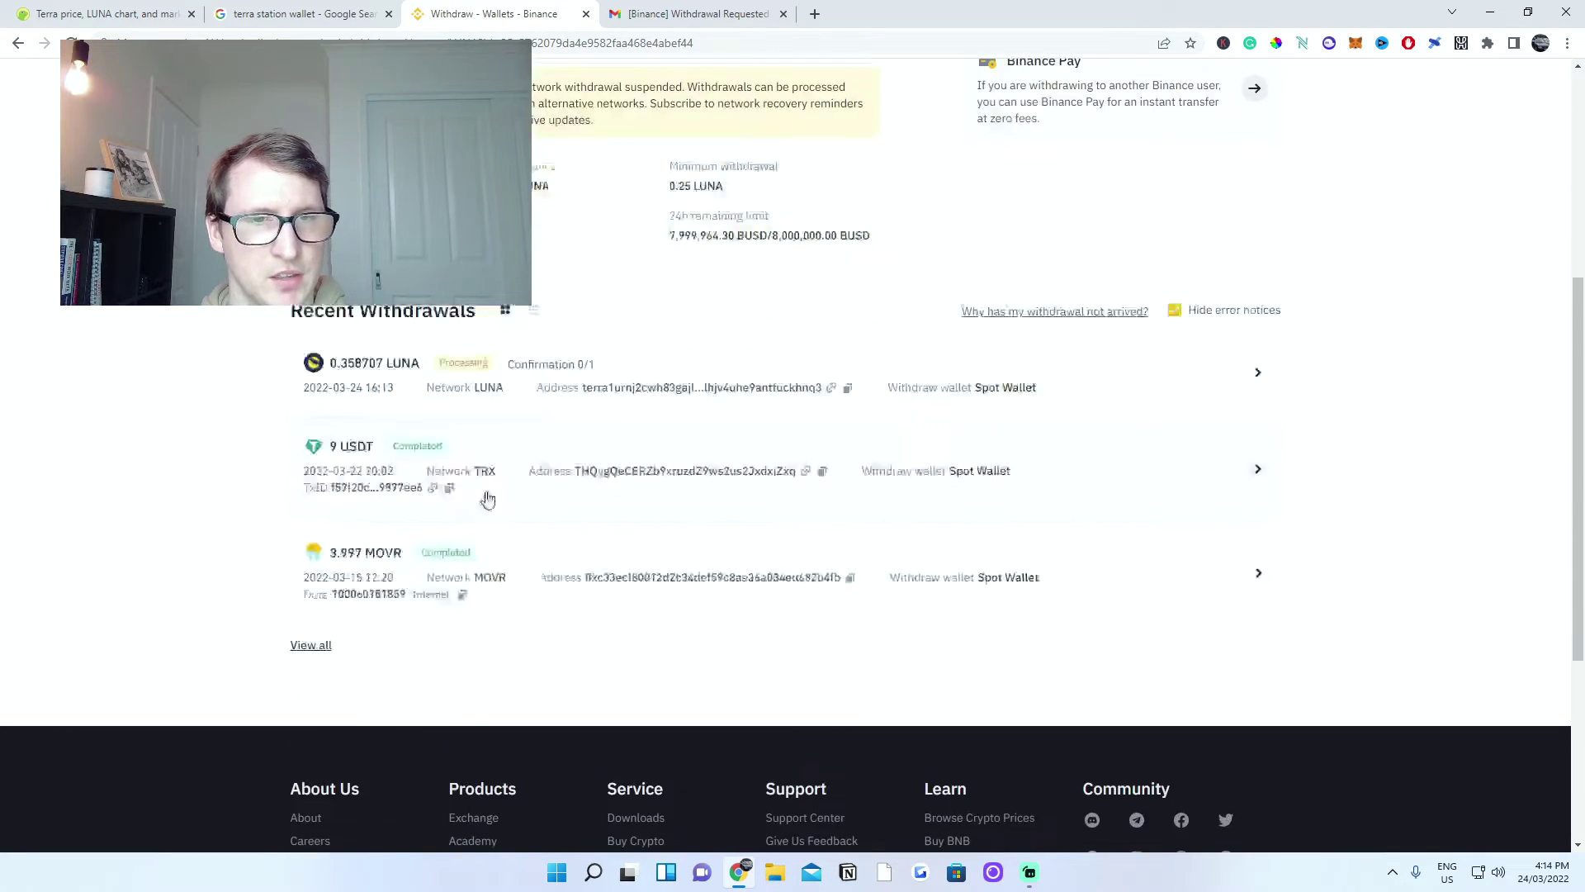
pyautogui.scroll(2, 460, 386)
pyautogui.moveTo(460, 382)
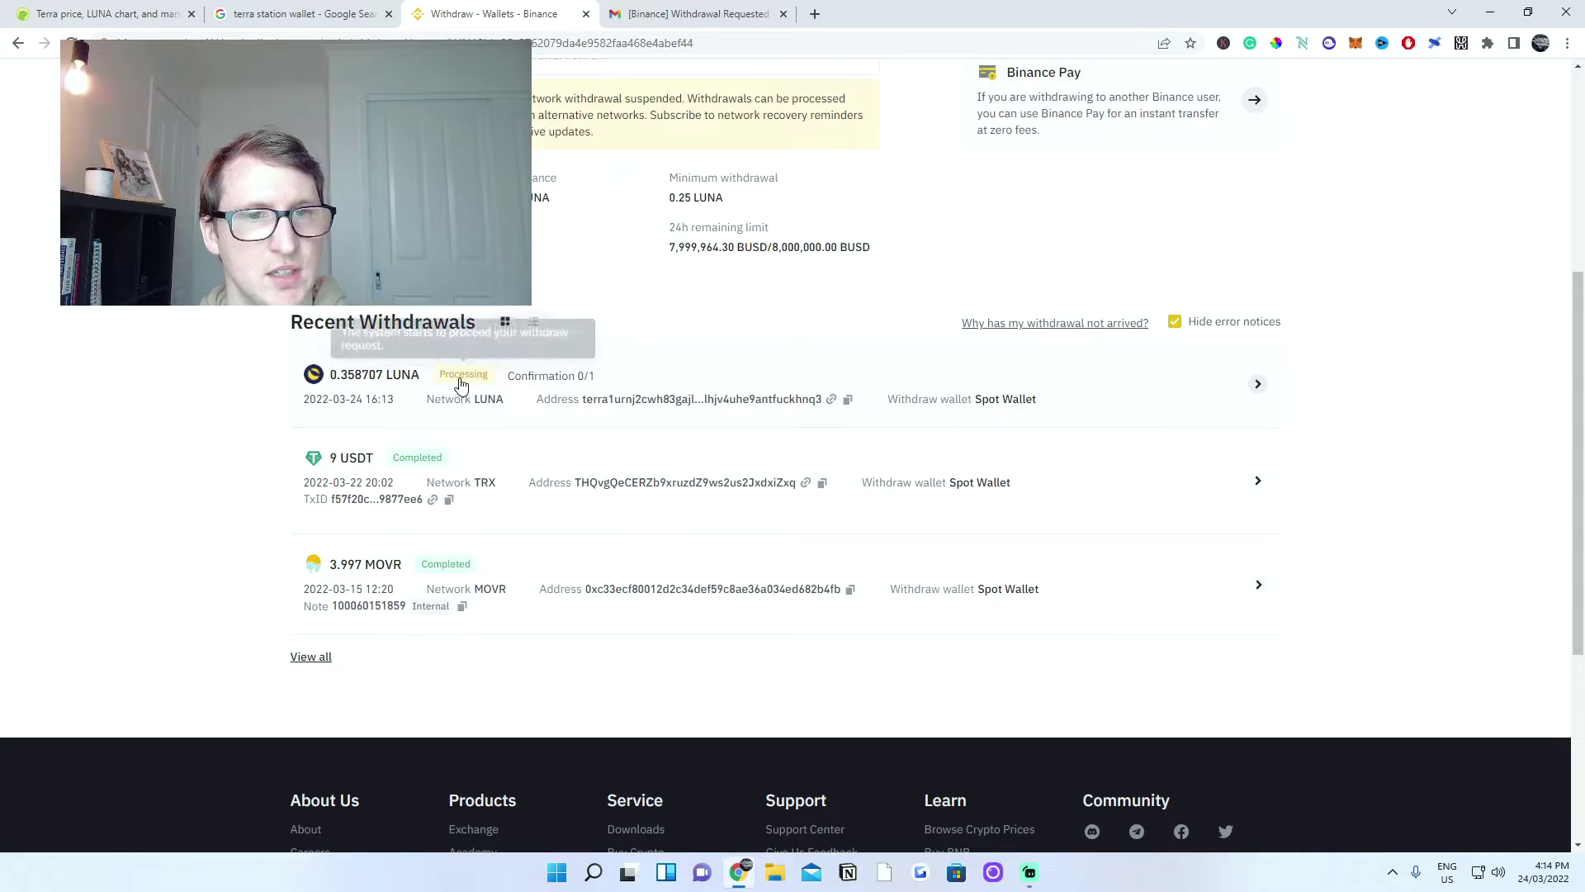
pyautogui.scroll(5, 1043, 454)
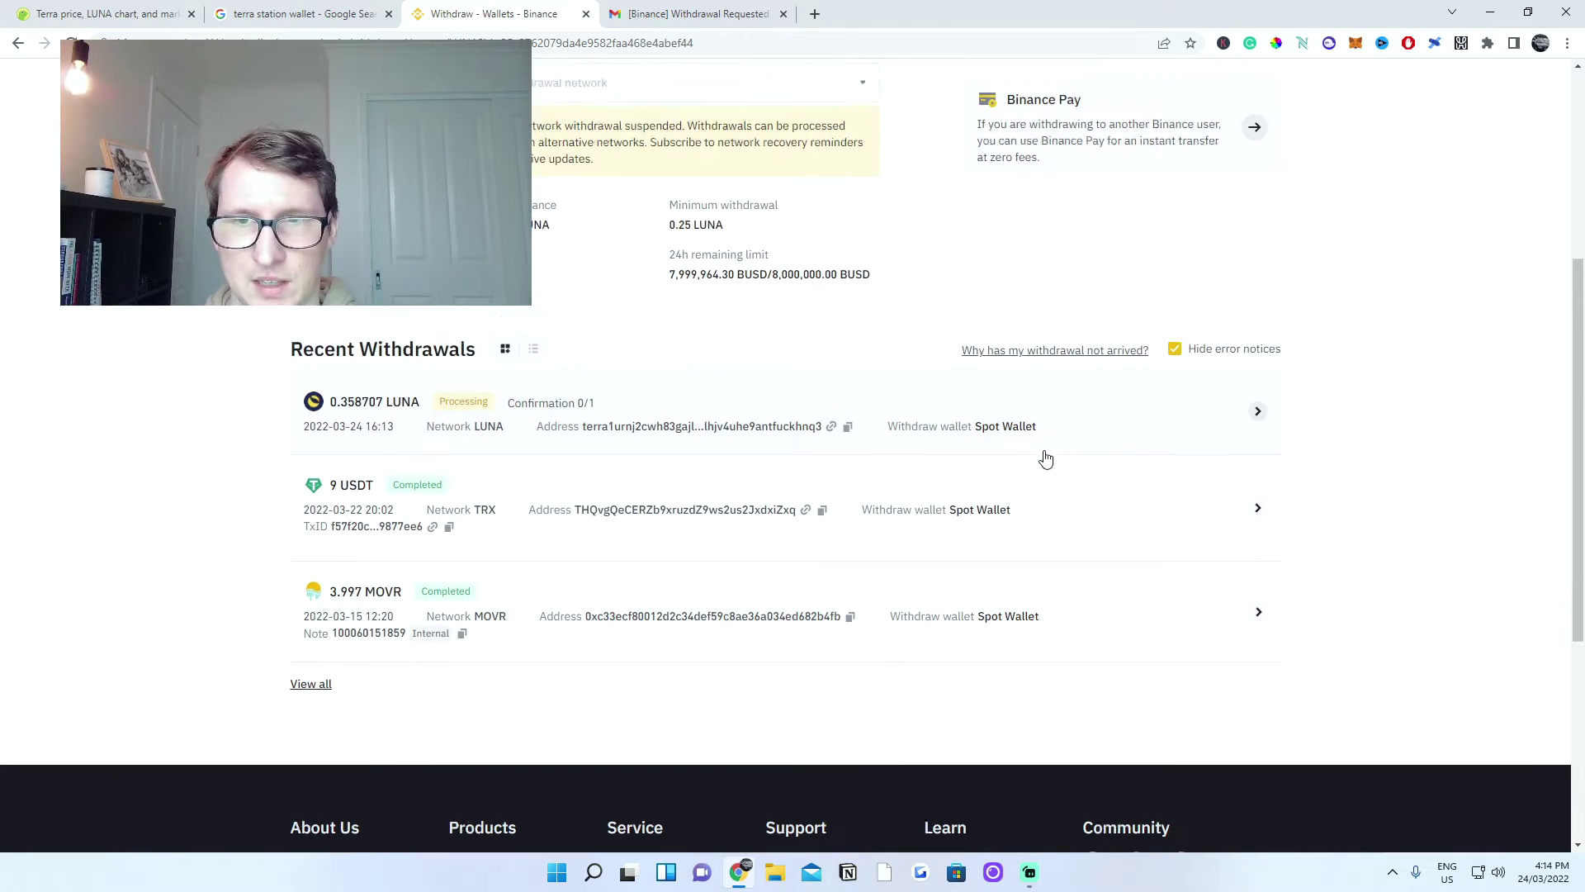
pyautogui.scroll(-3, 407, 548)
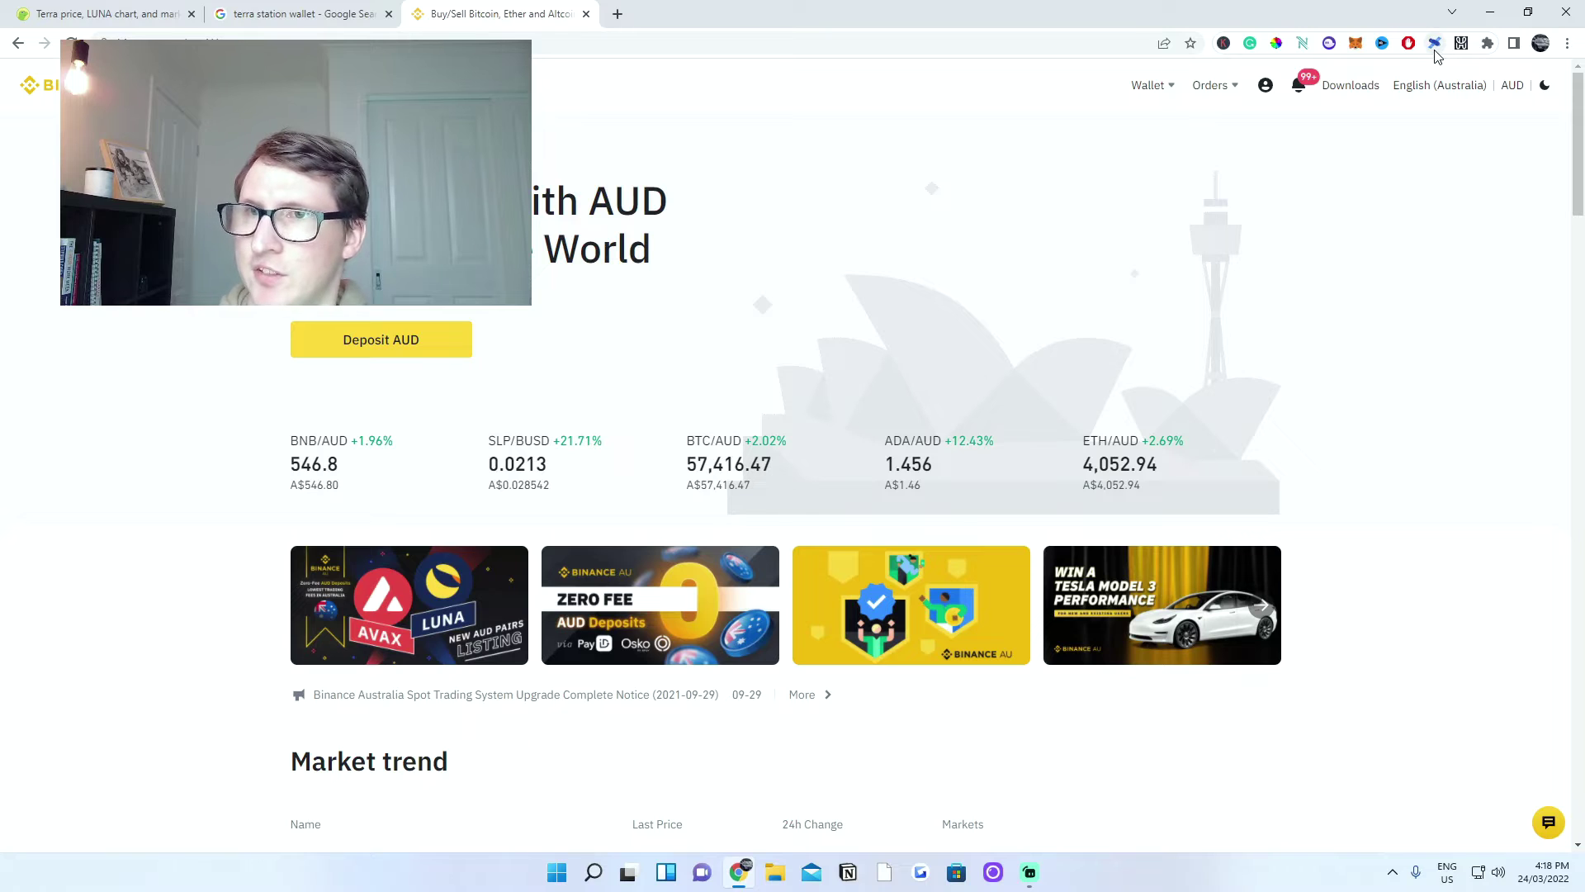
pyautogui.click(1435, 43)
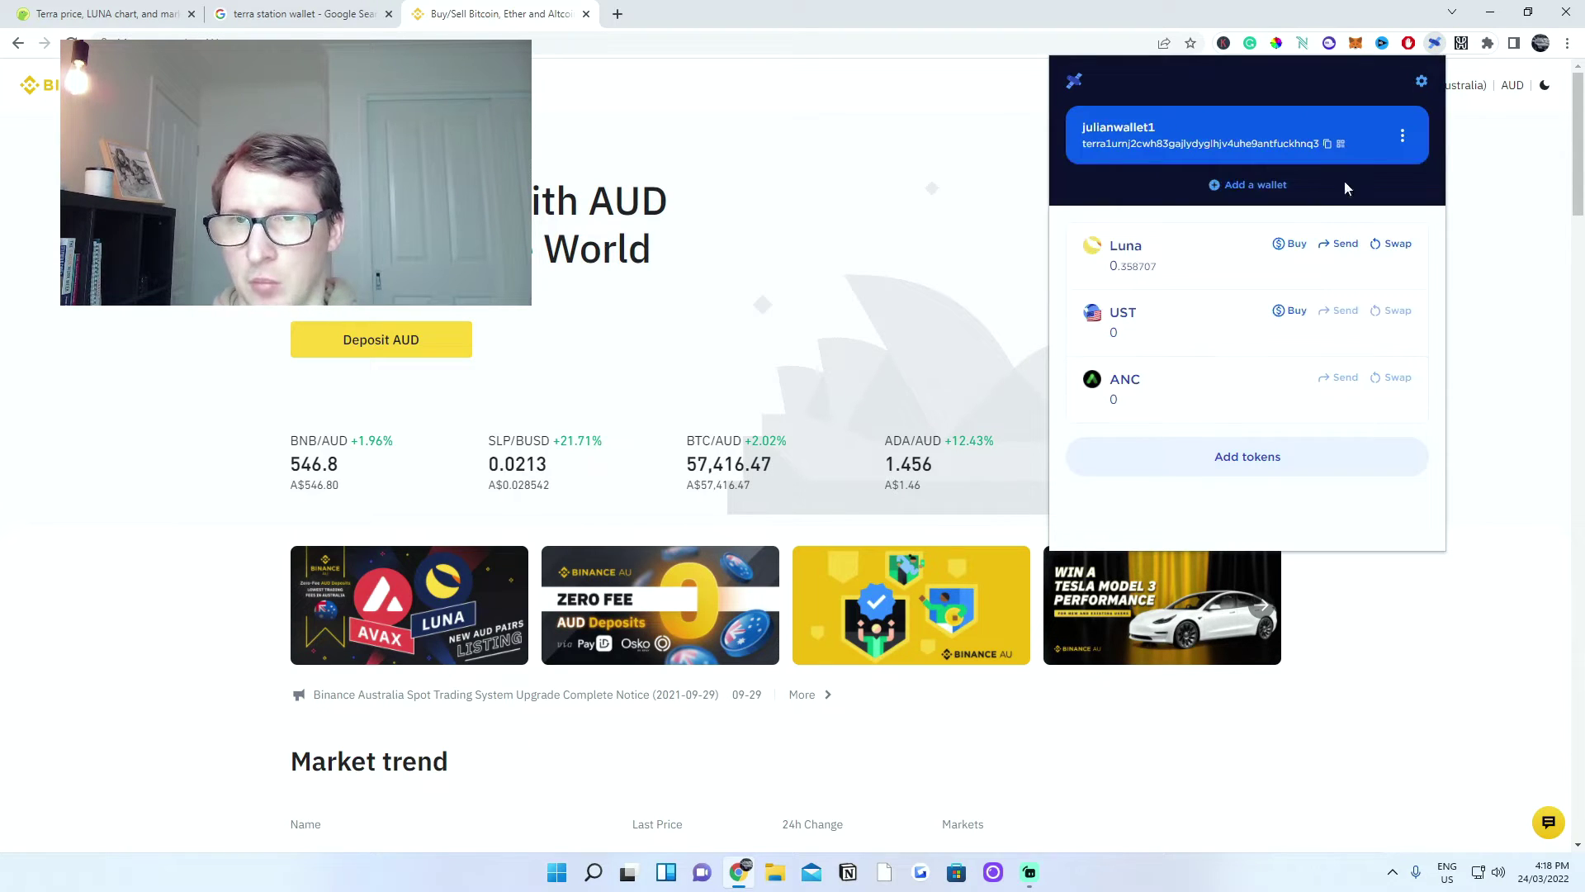
pyautogui.moveTo(1107, 267); pyautogui.dragTo(1168, 274)
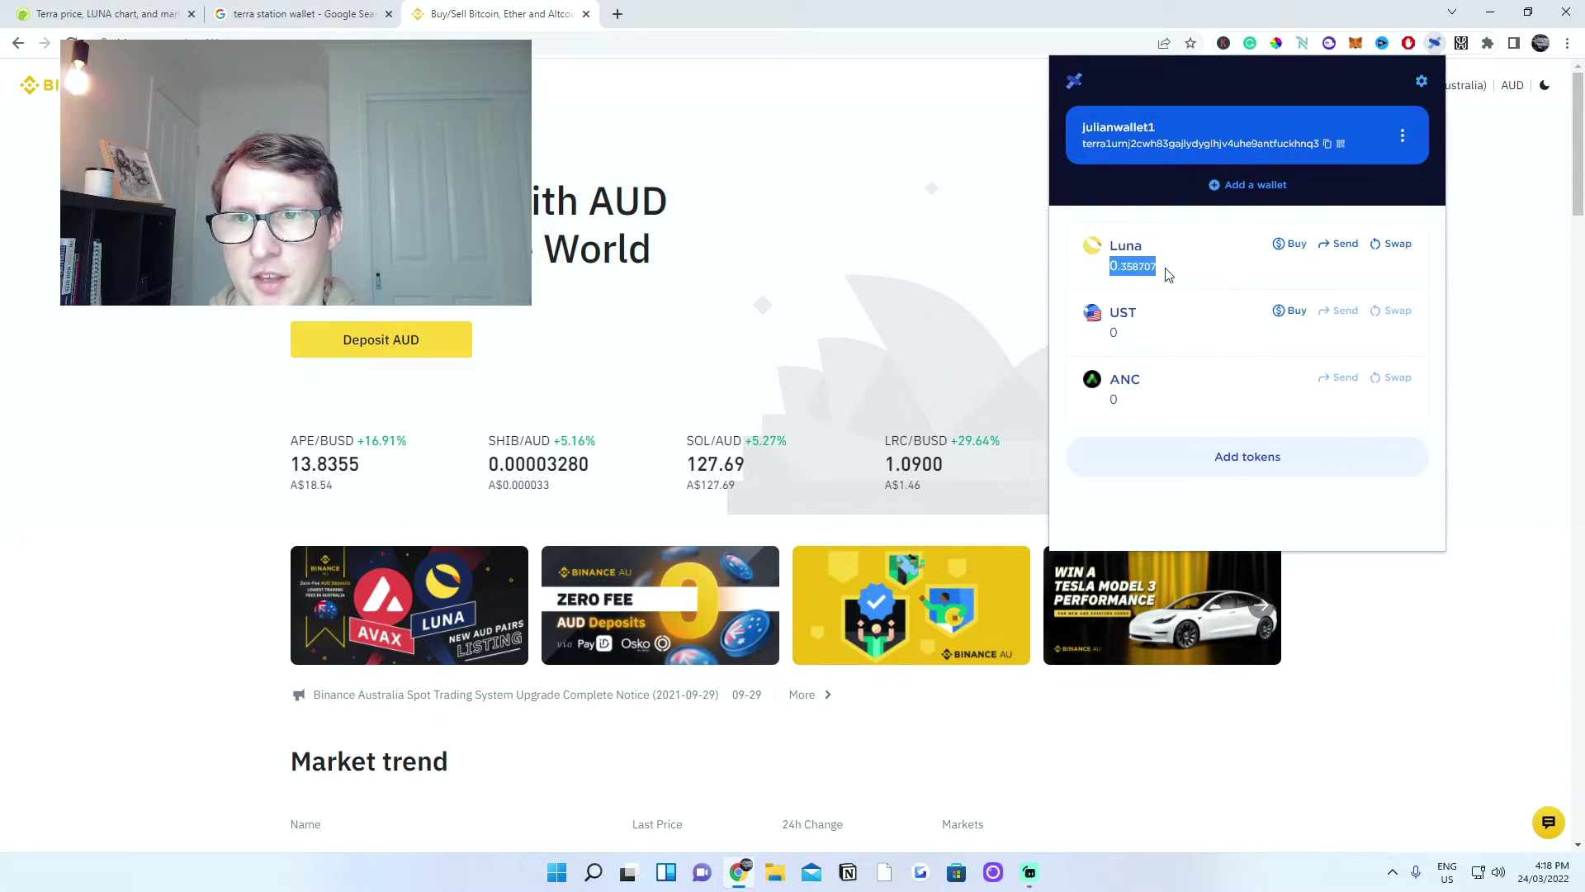
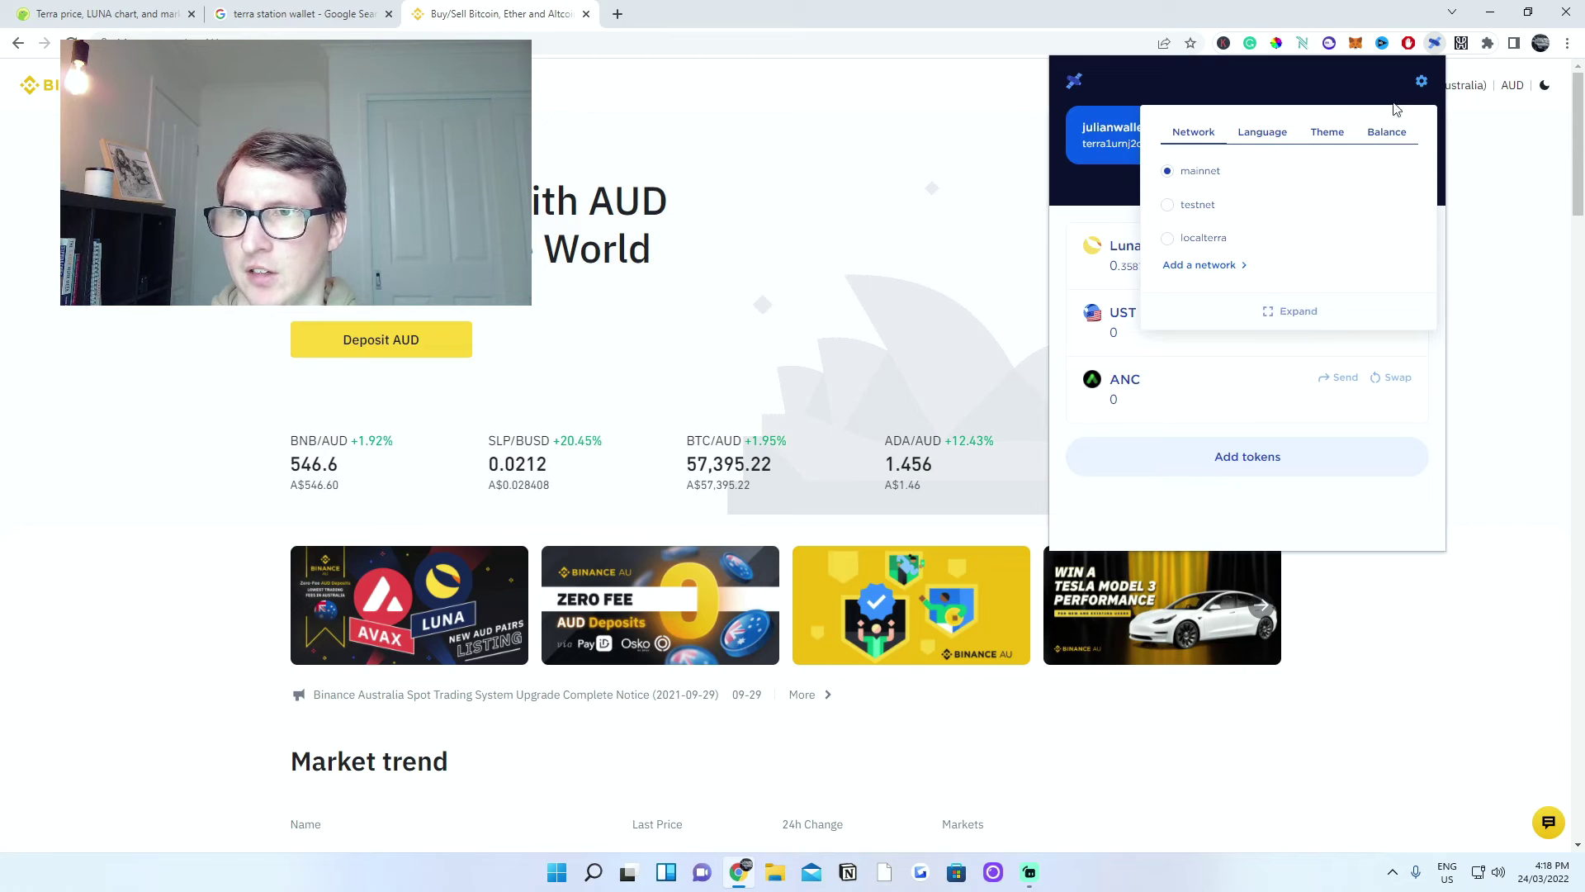
# Step: Close the wallet settings, expand Terra Station into a full browser tab, and bring up the Luna send form
pyautogui.click(1420, 83)
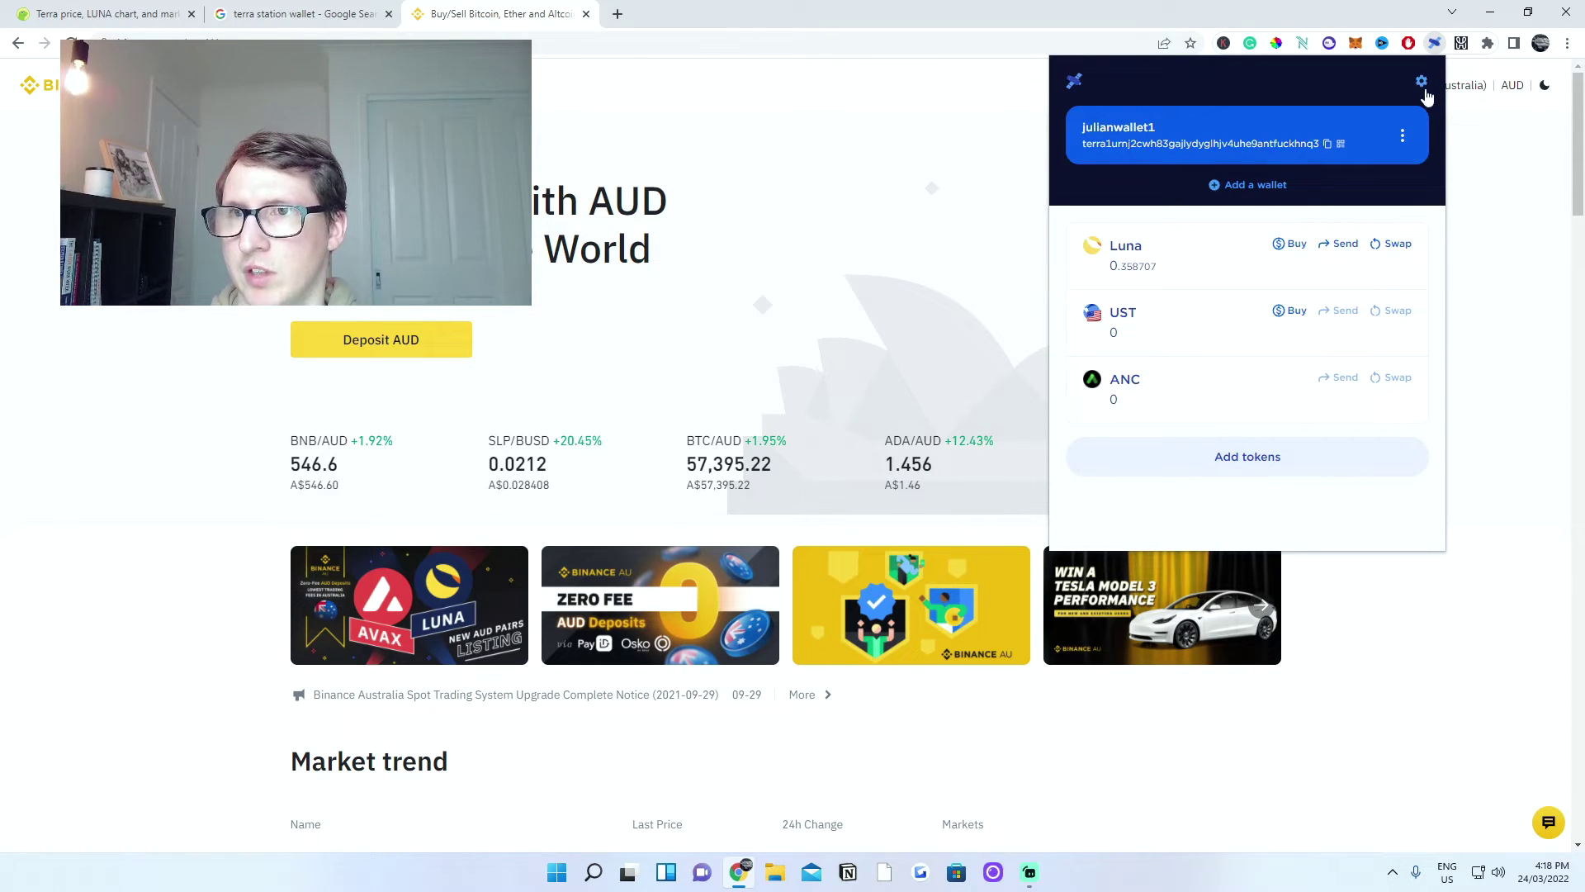
pyautogui.click(1421, 84)
pyautogui.click(1292, 310)
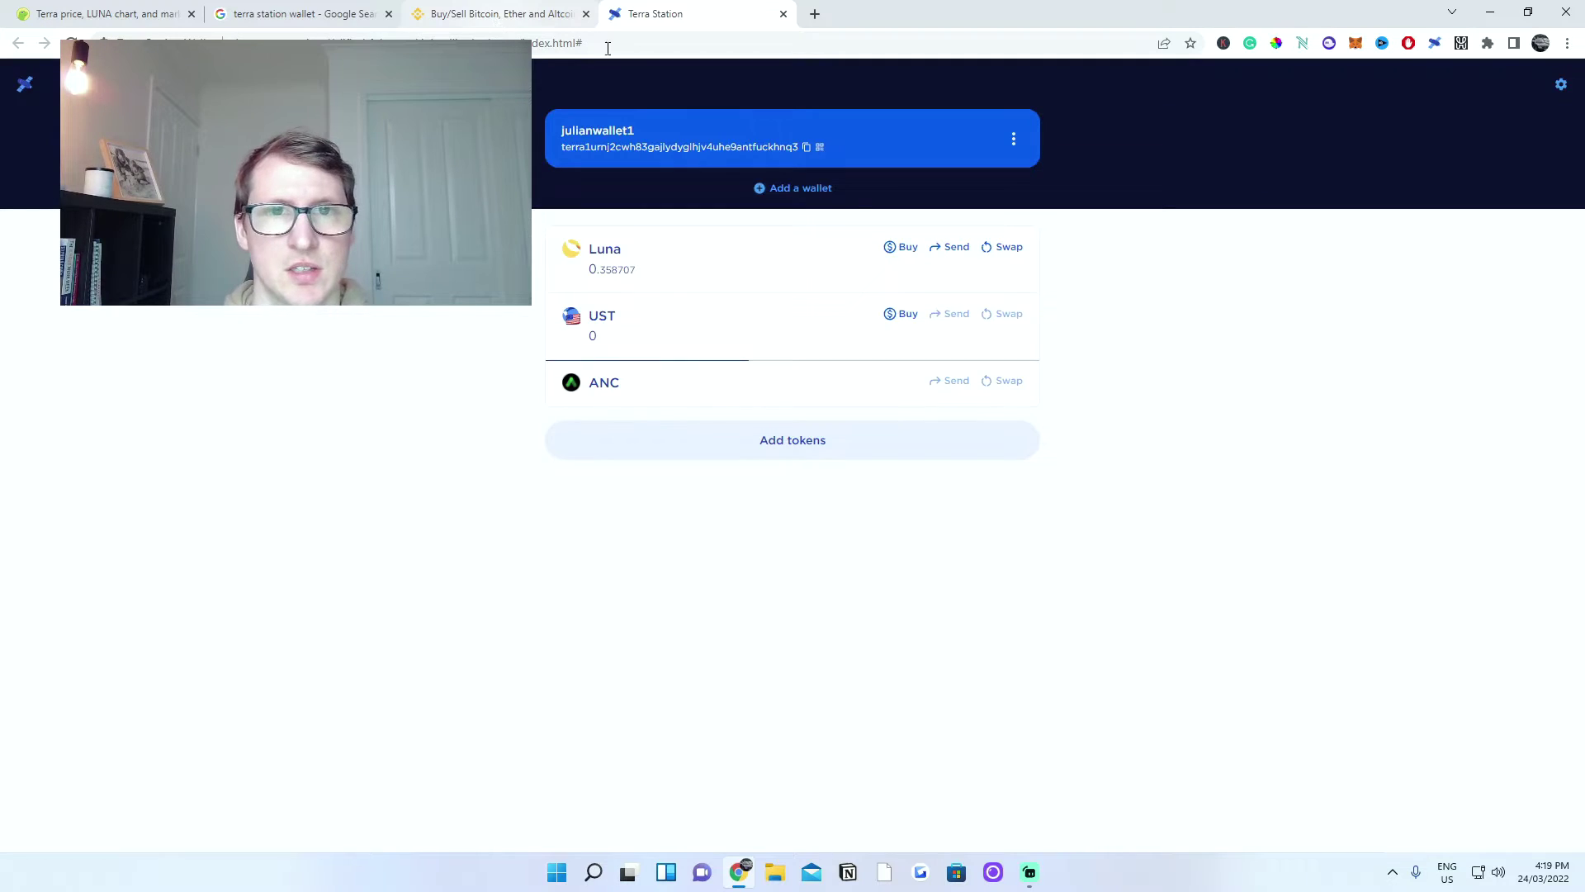
pyautogui.rightClick(874, 498)
pyautogui.click(711, 609)
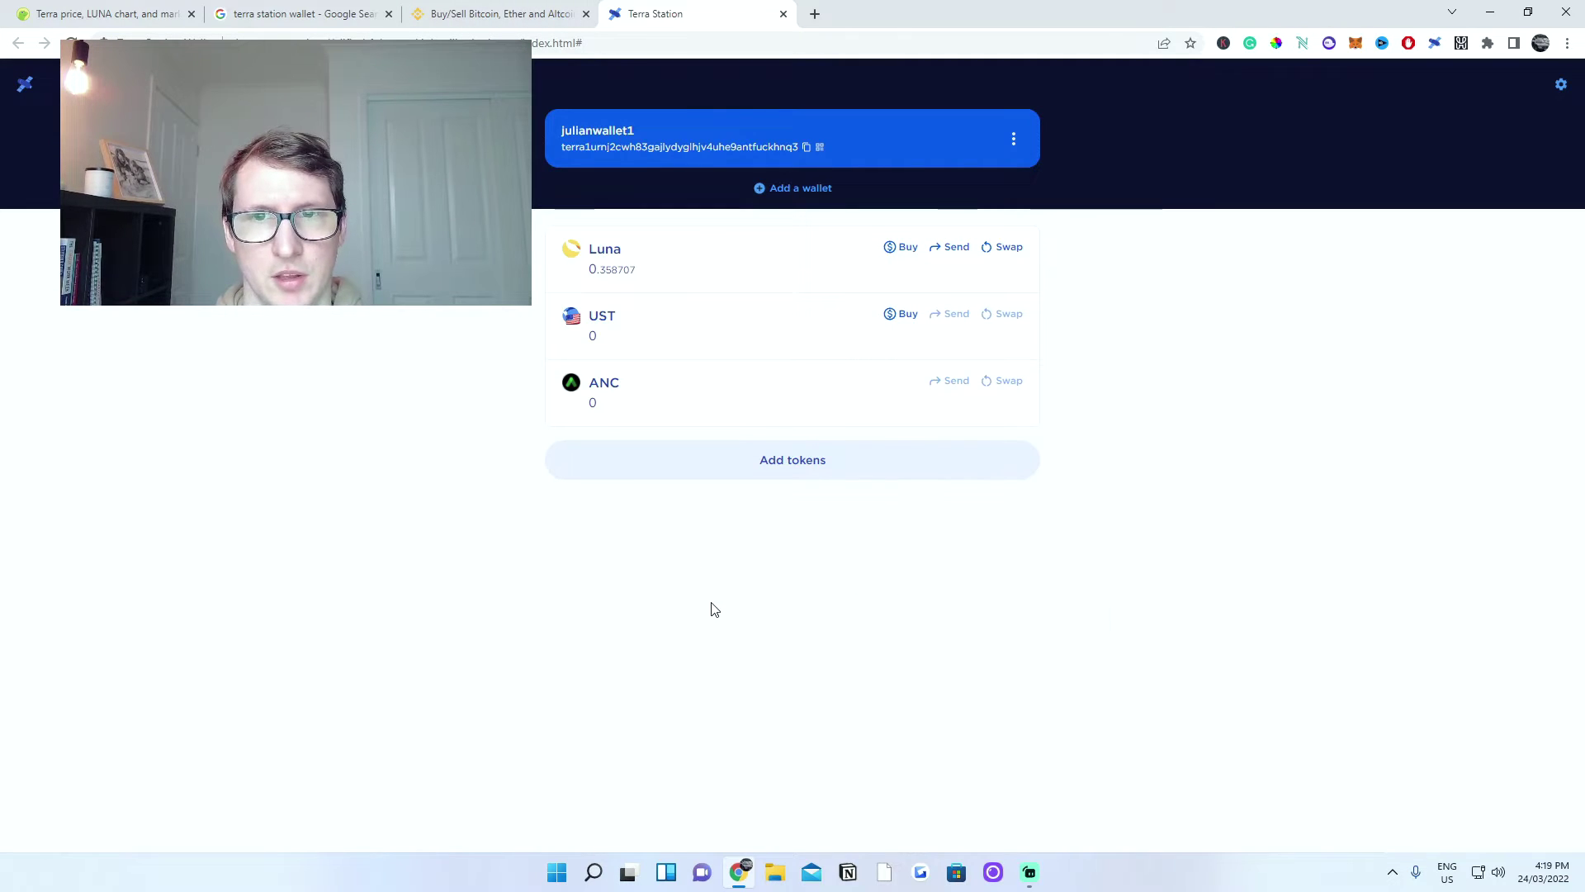
pyautogui.click(954, 252)
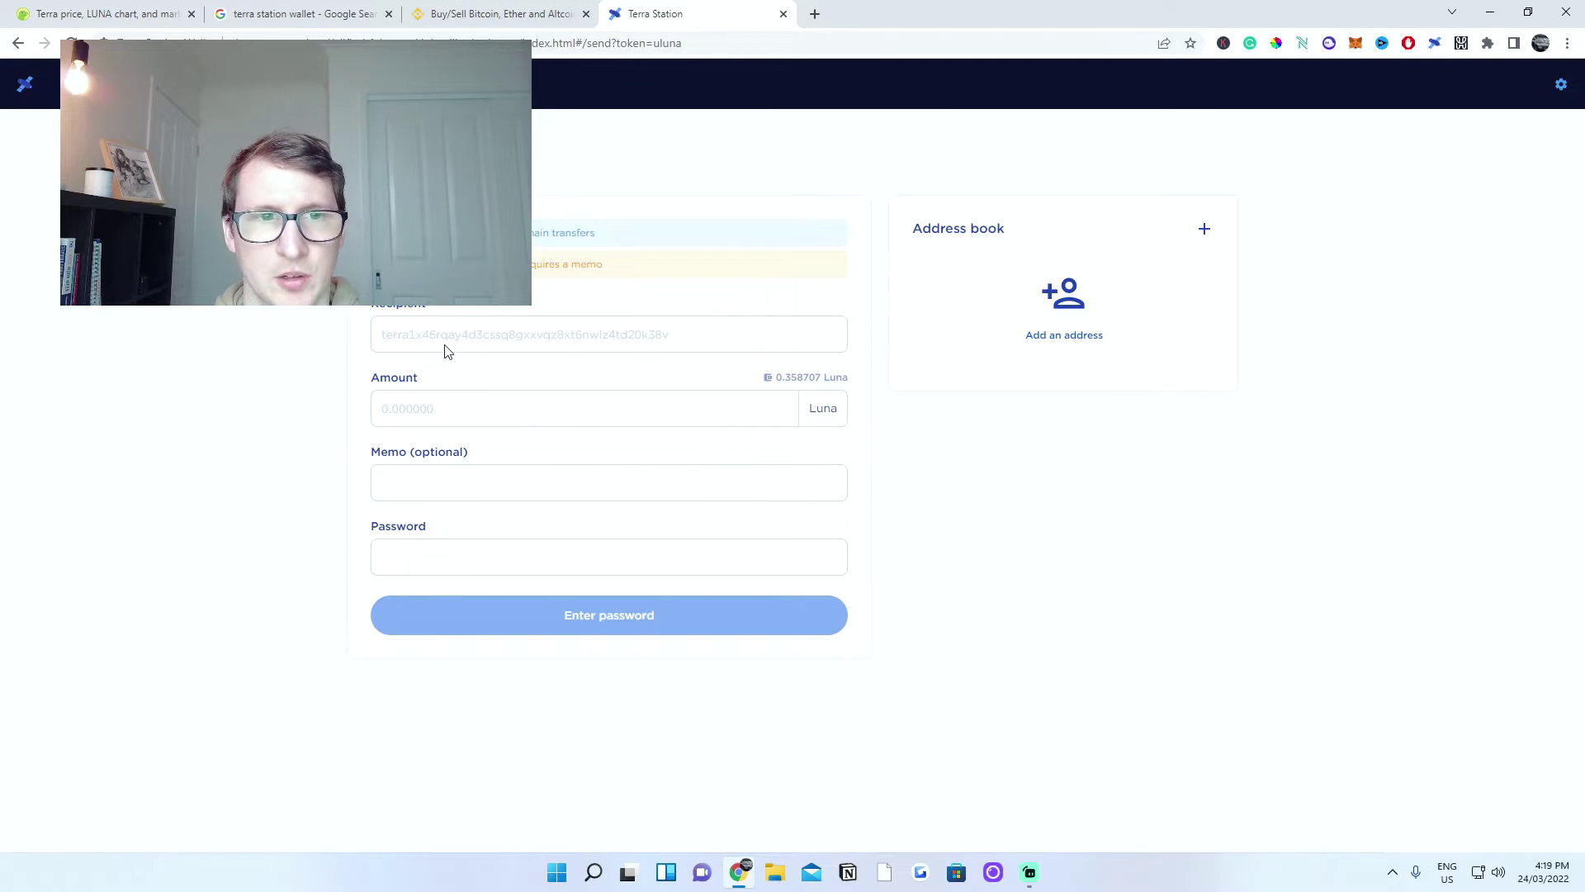
# Step: Find LUNA in Binance's Fiat and Spot wallet by searching 'TER'
pyautogui.click(504, 14)
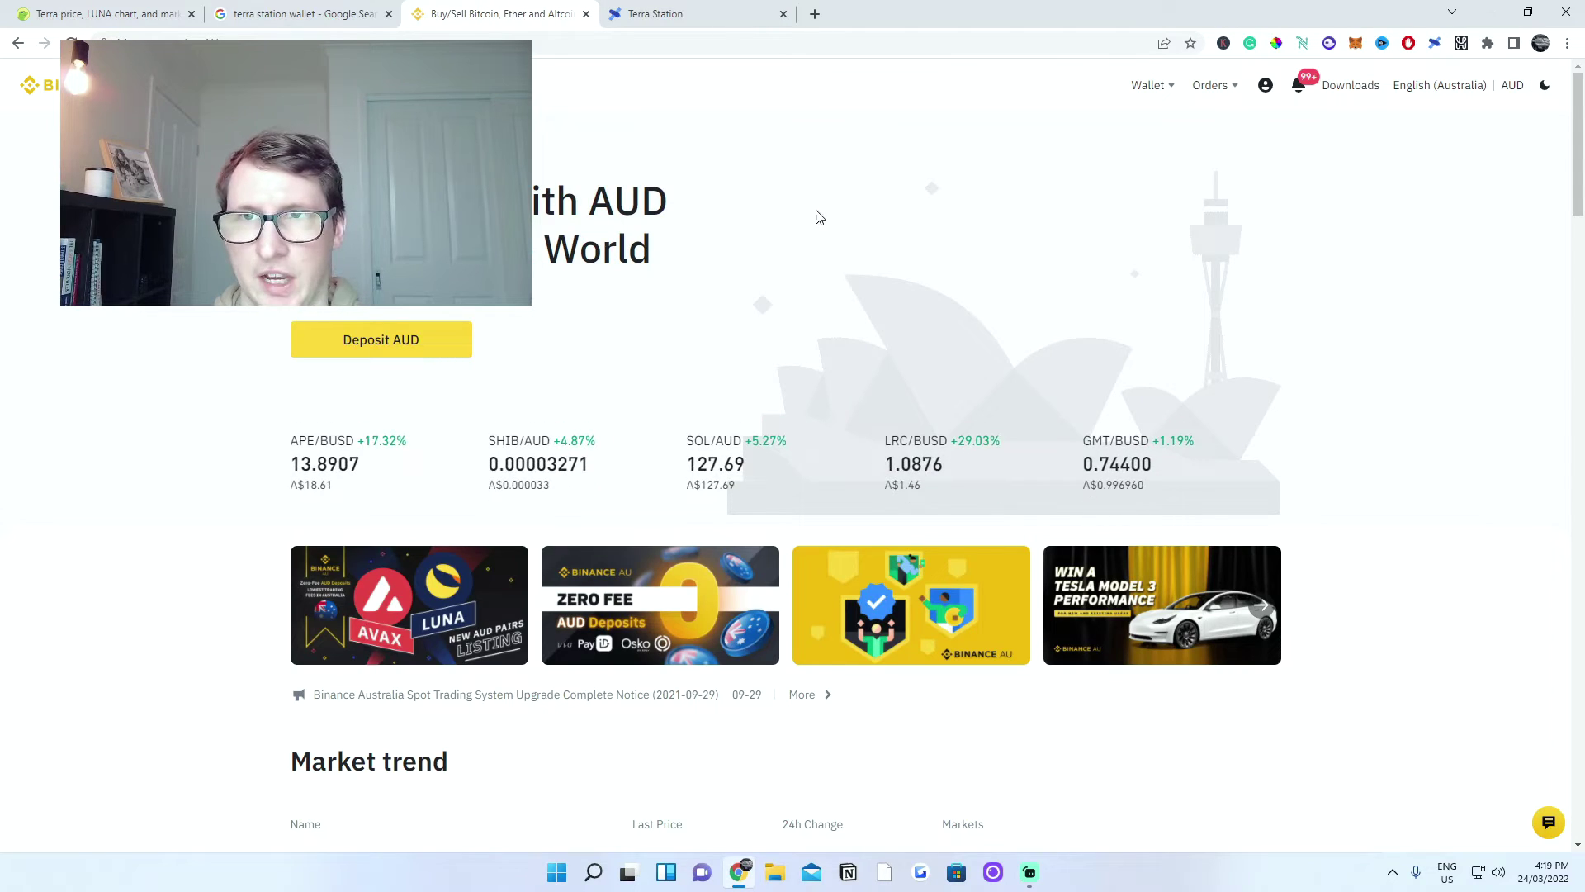
pyautogui.moveTo(1181, 98)
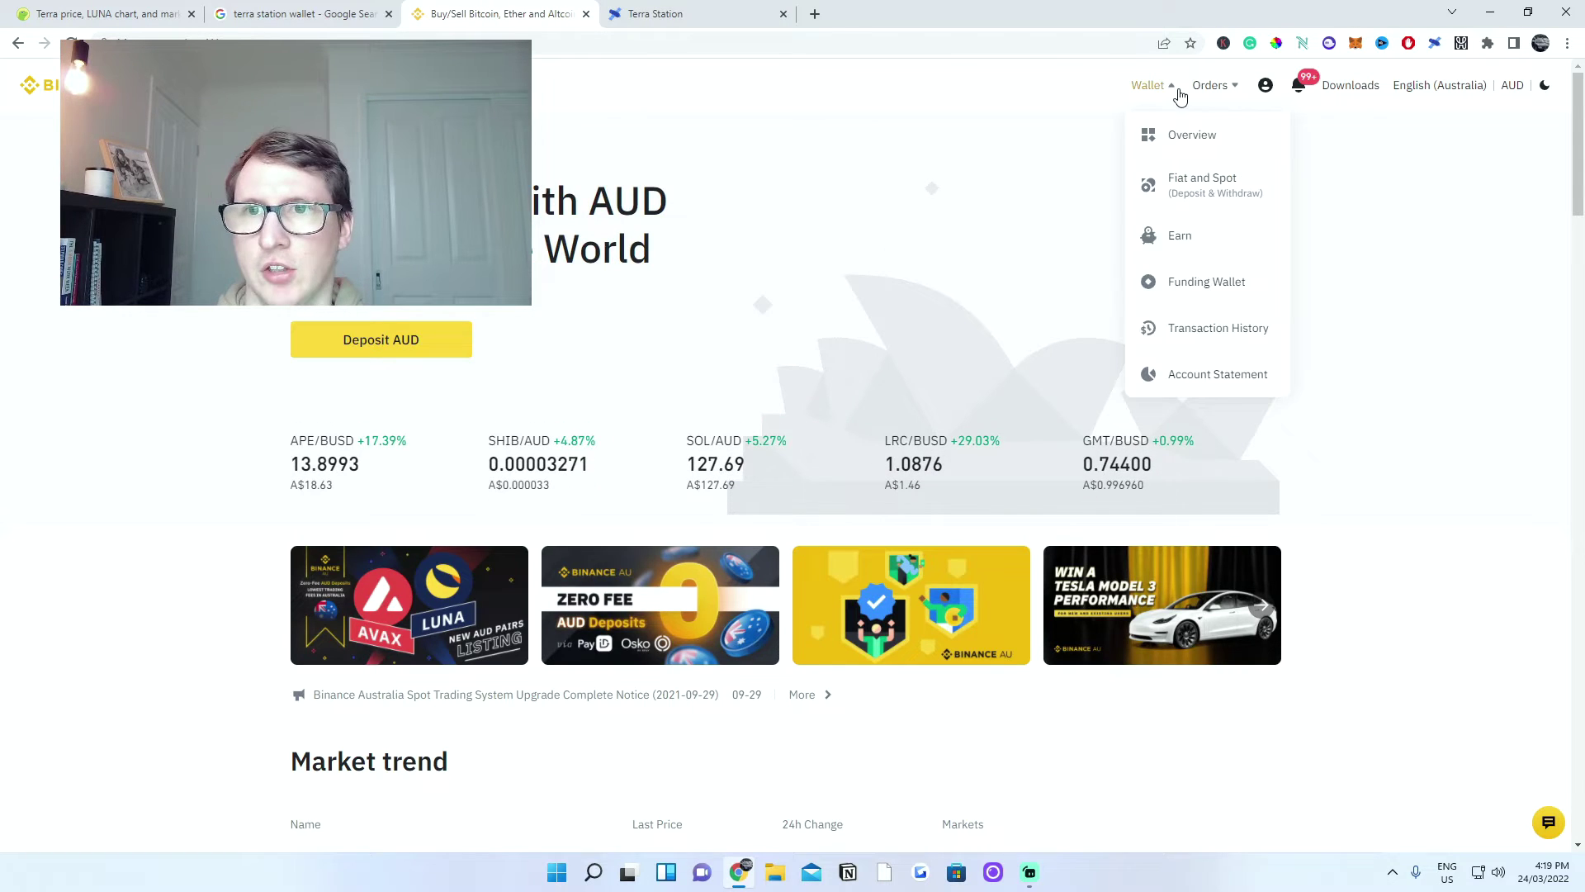
pyautogui.click(1185, 197)
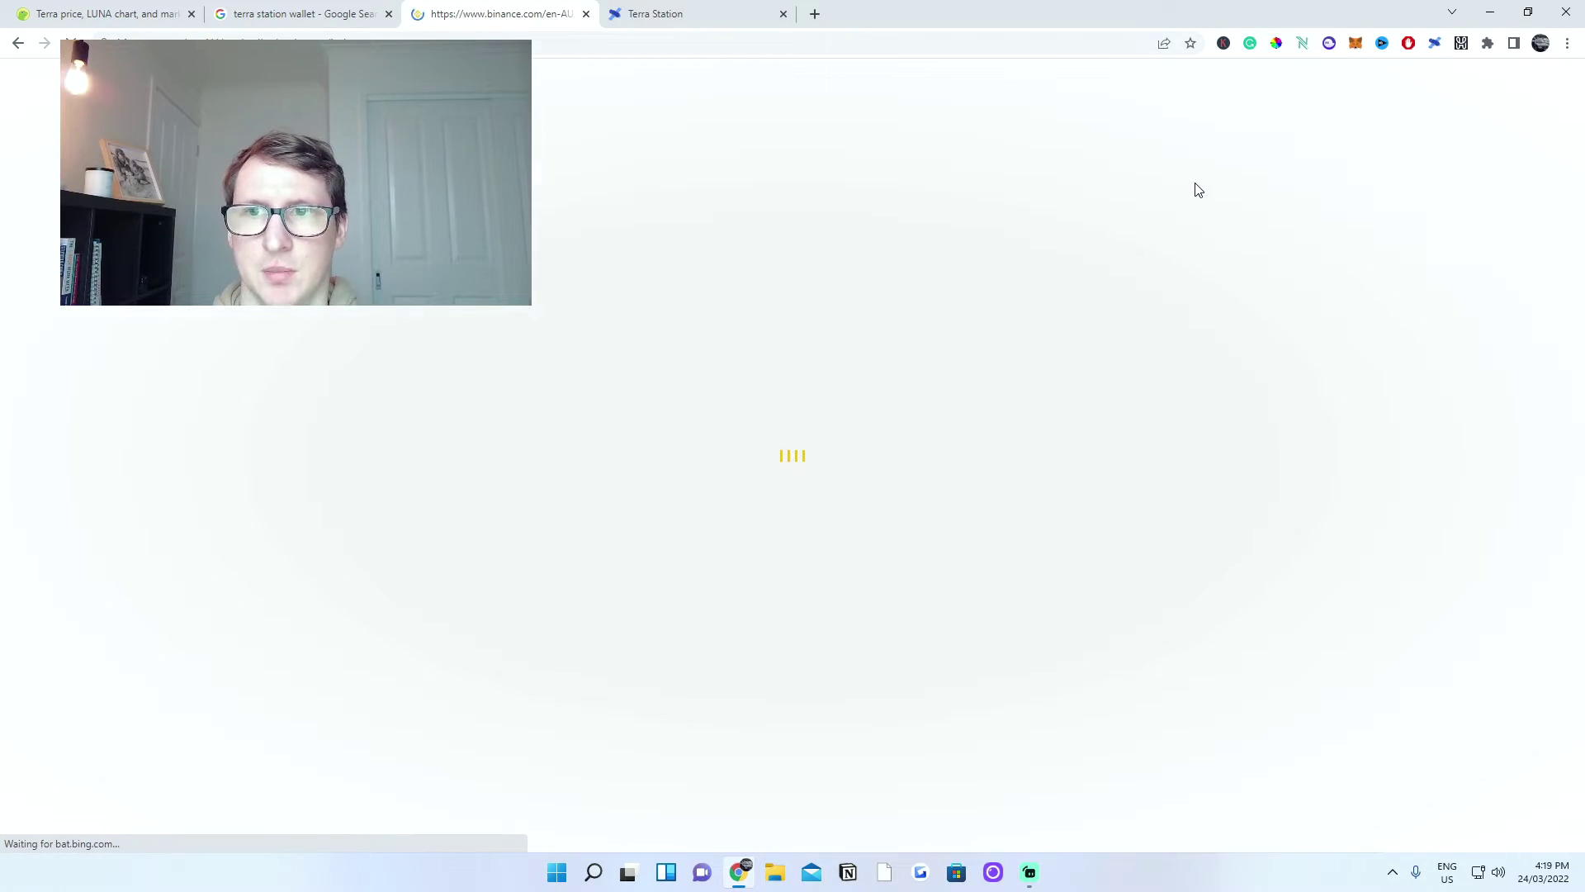
pyautogui.scroll(-1, 420, 391)
pyautogui.scroll(-7, 673, 538)
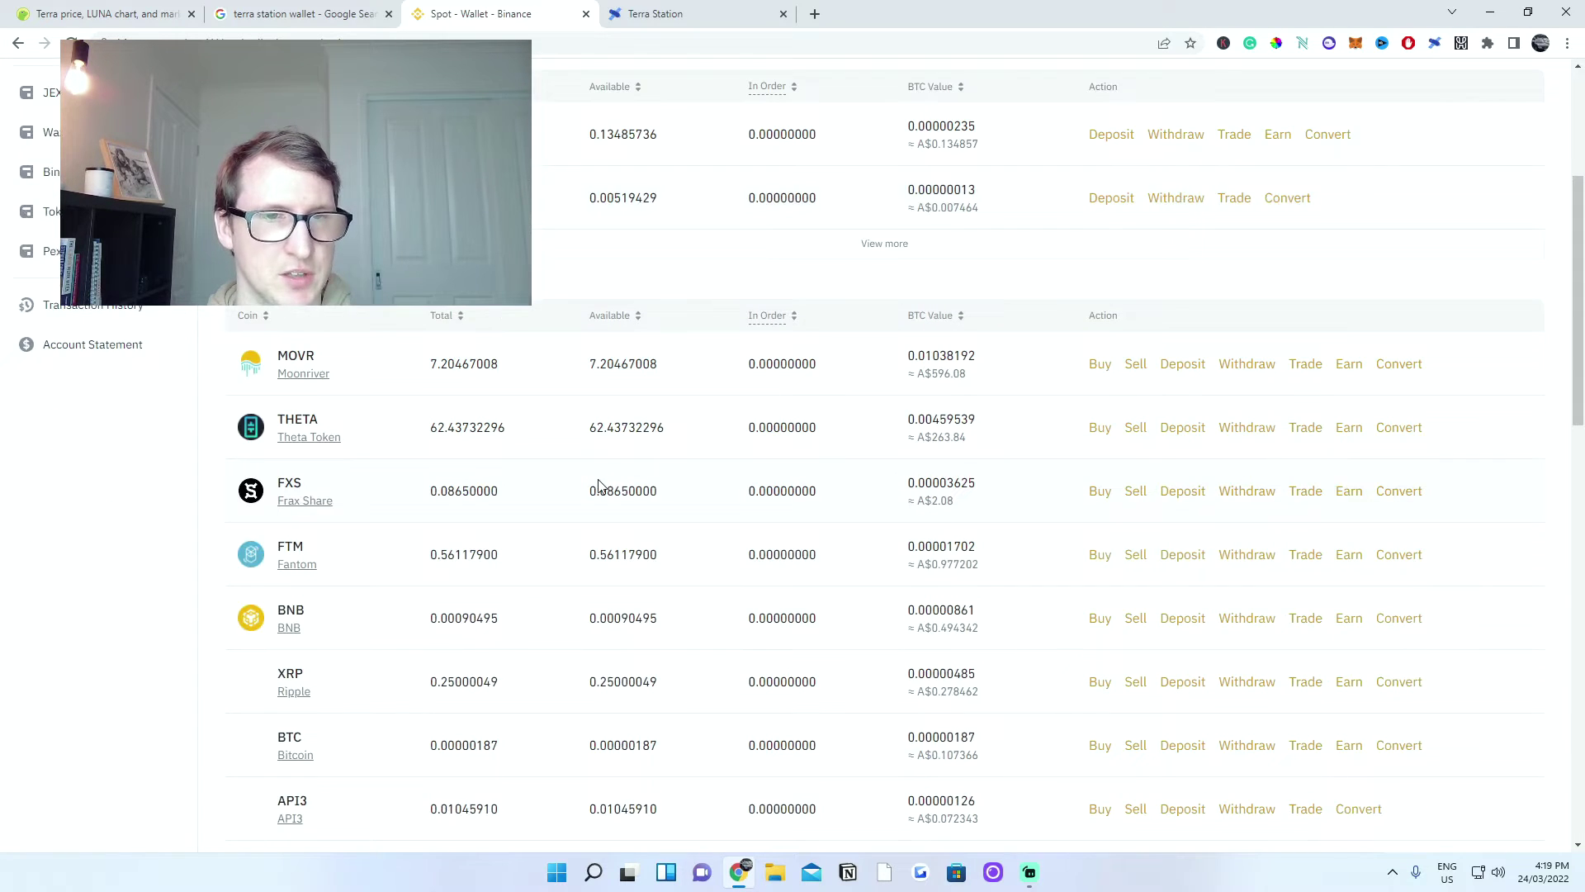
pyautogui.scroll(4, 405, 697)
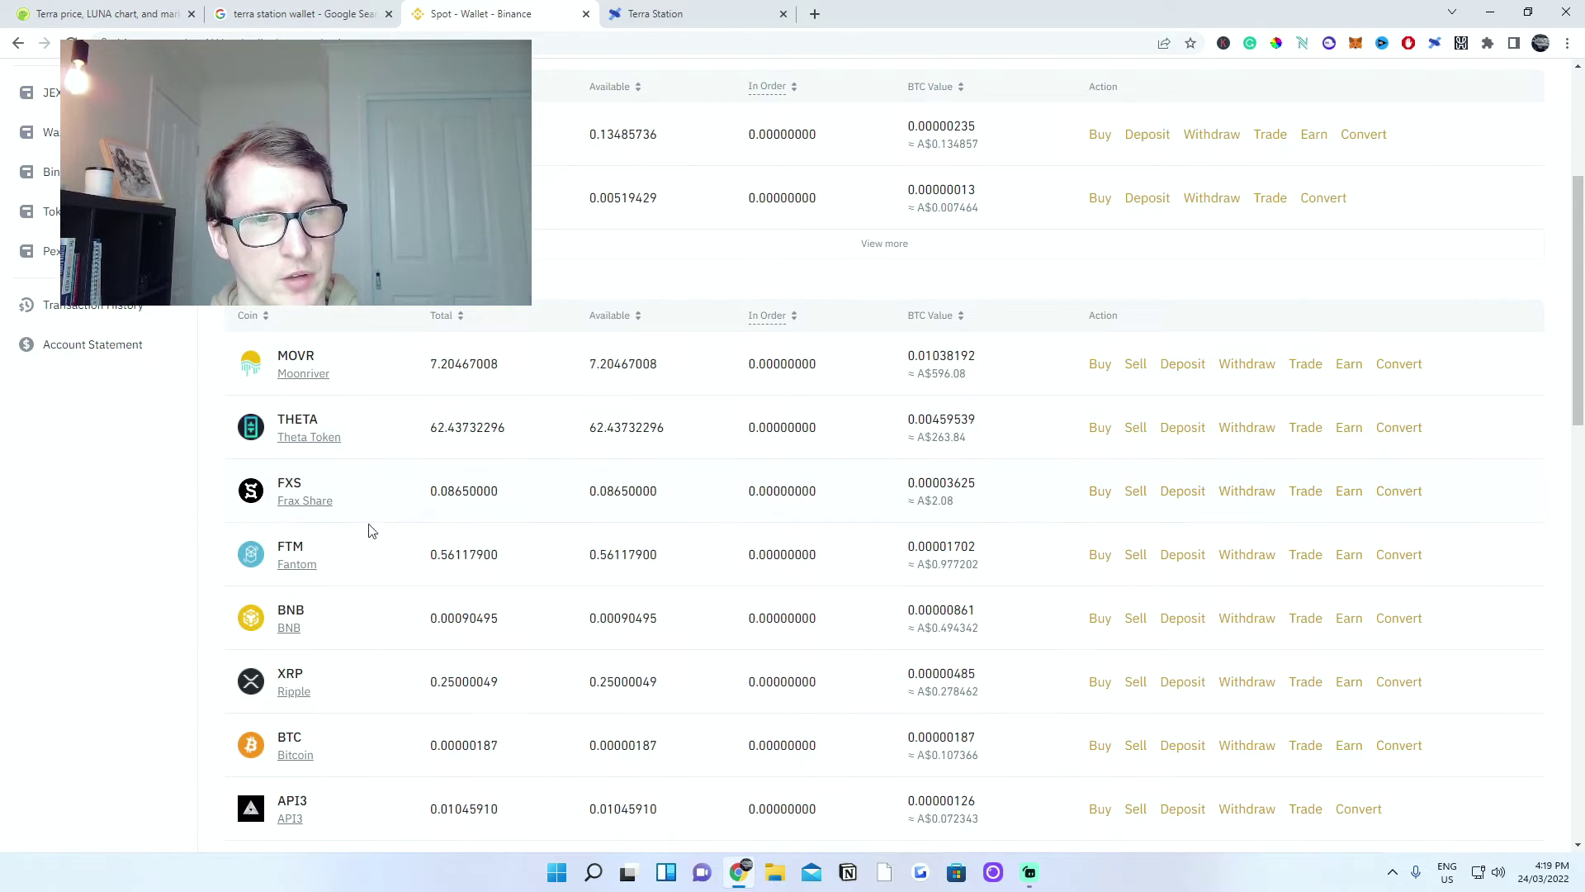
pyautogui.scroll(4, 535, 545)
pyautogui.click(330, 335)
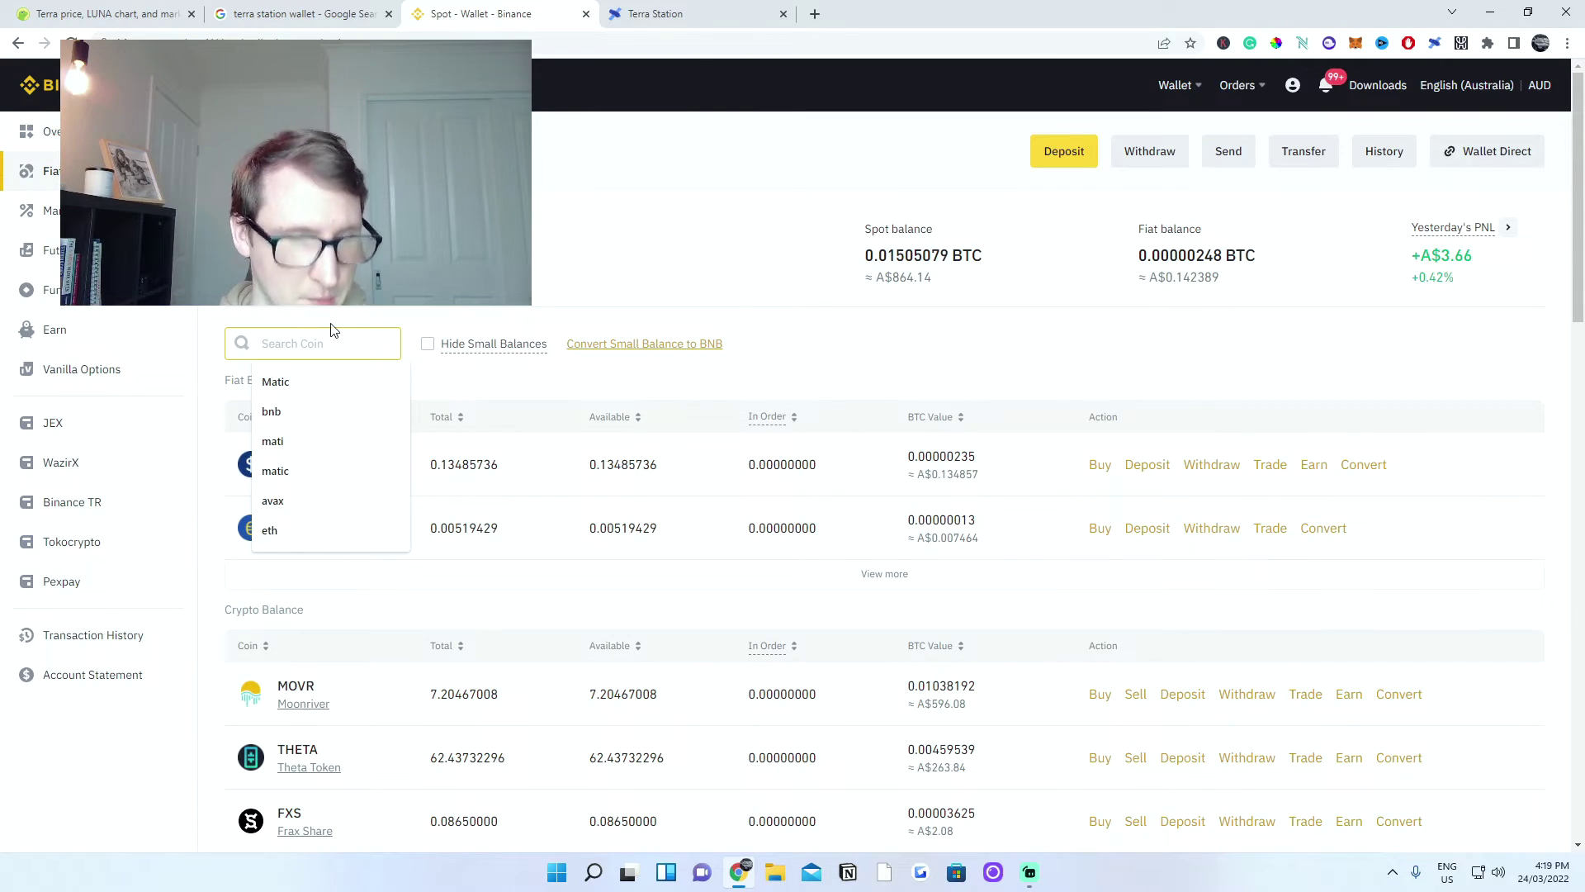
pyautogui.write('TER')
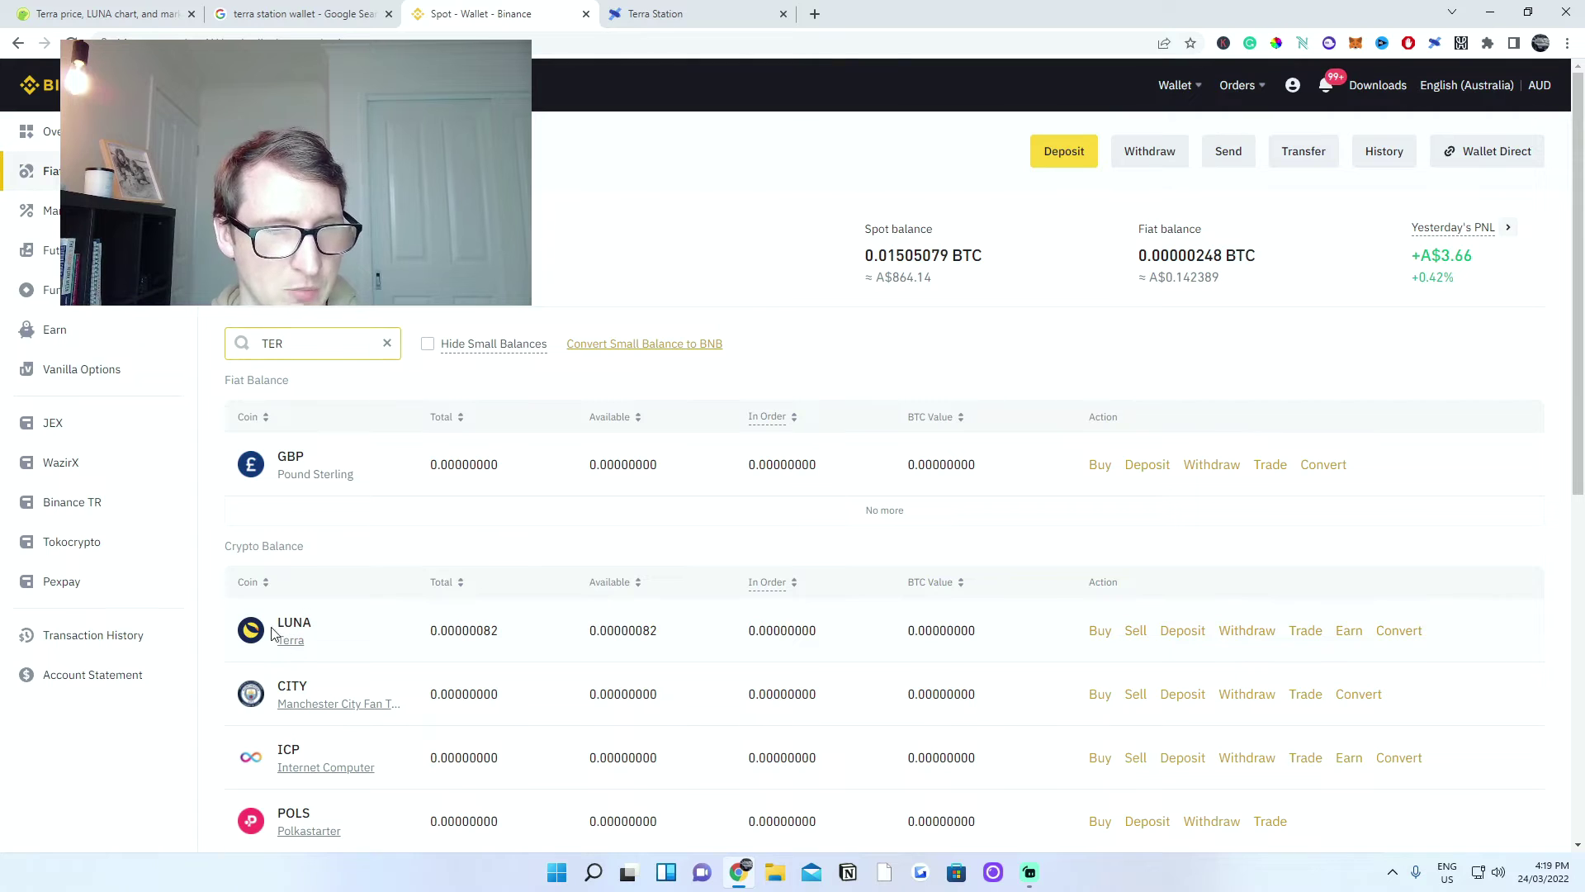
pyautogui.click(328, 635)
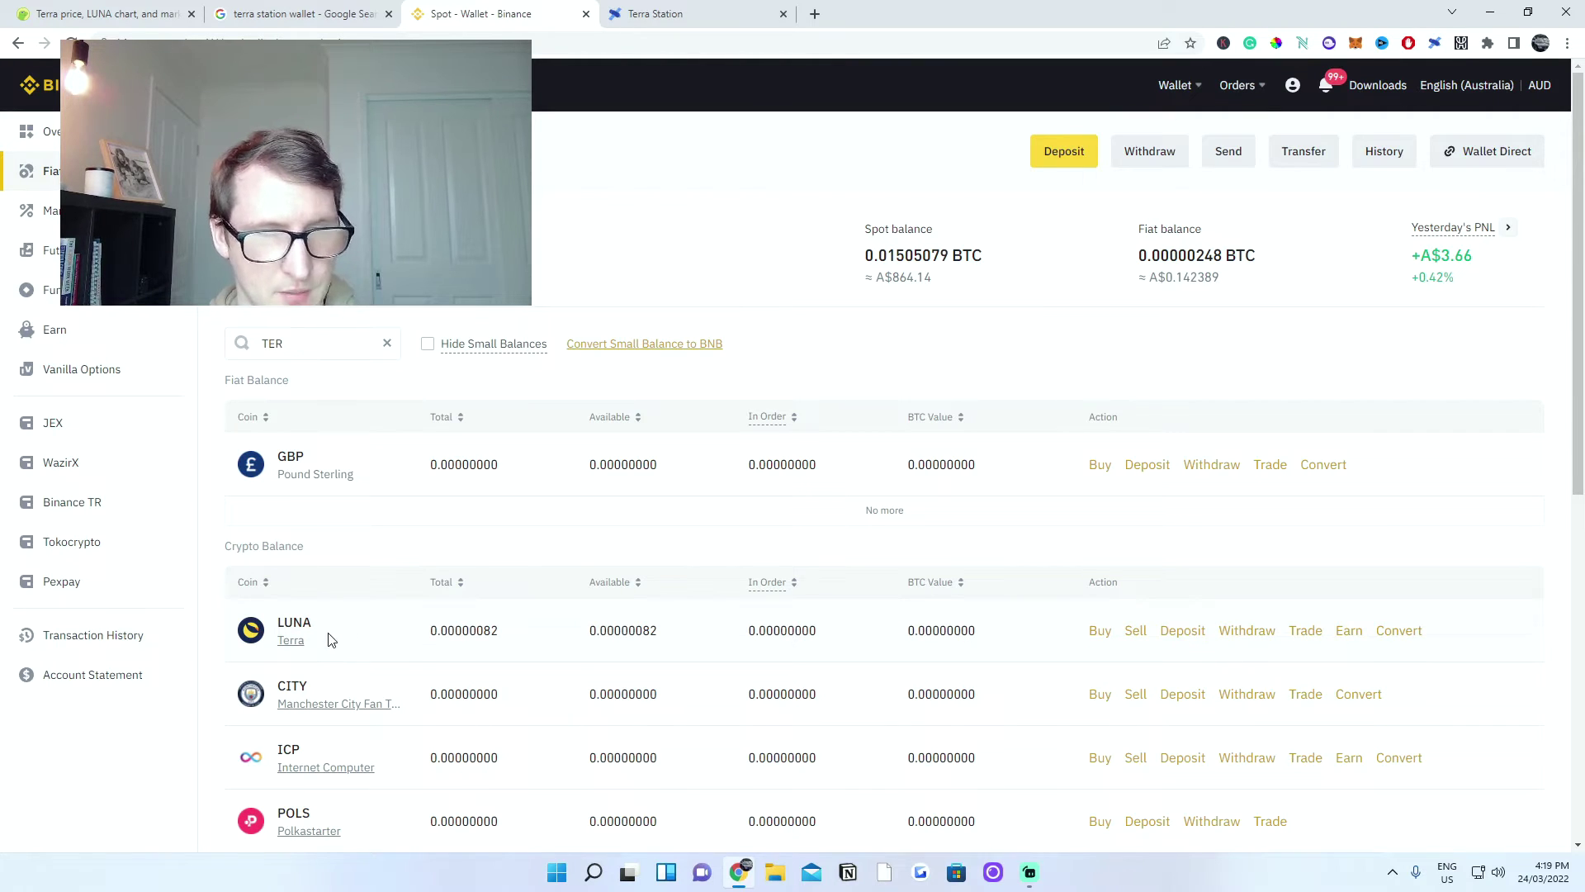
# Step: Start a LUNA deposit on the LUNA Terra network and copy its deposit address
pyautogui.click(1183, 632)
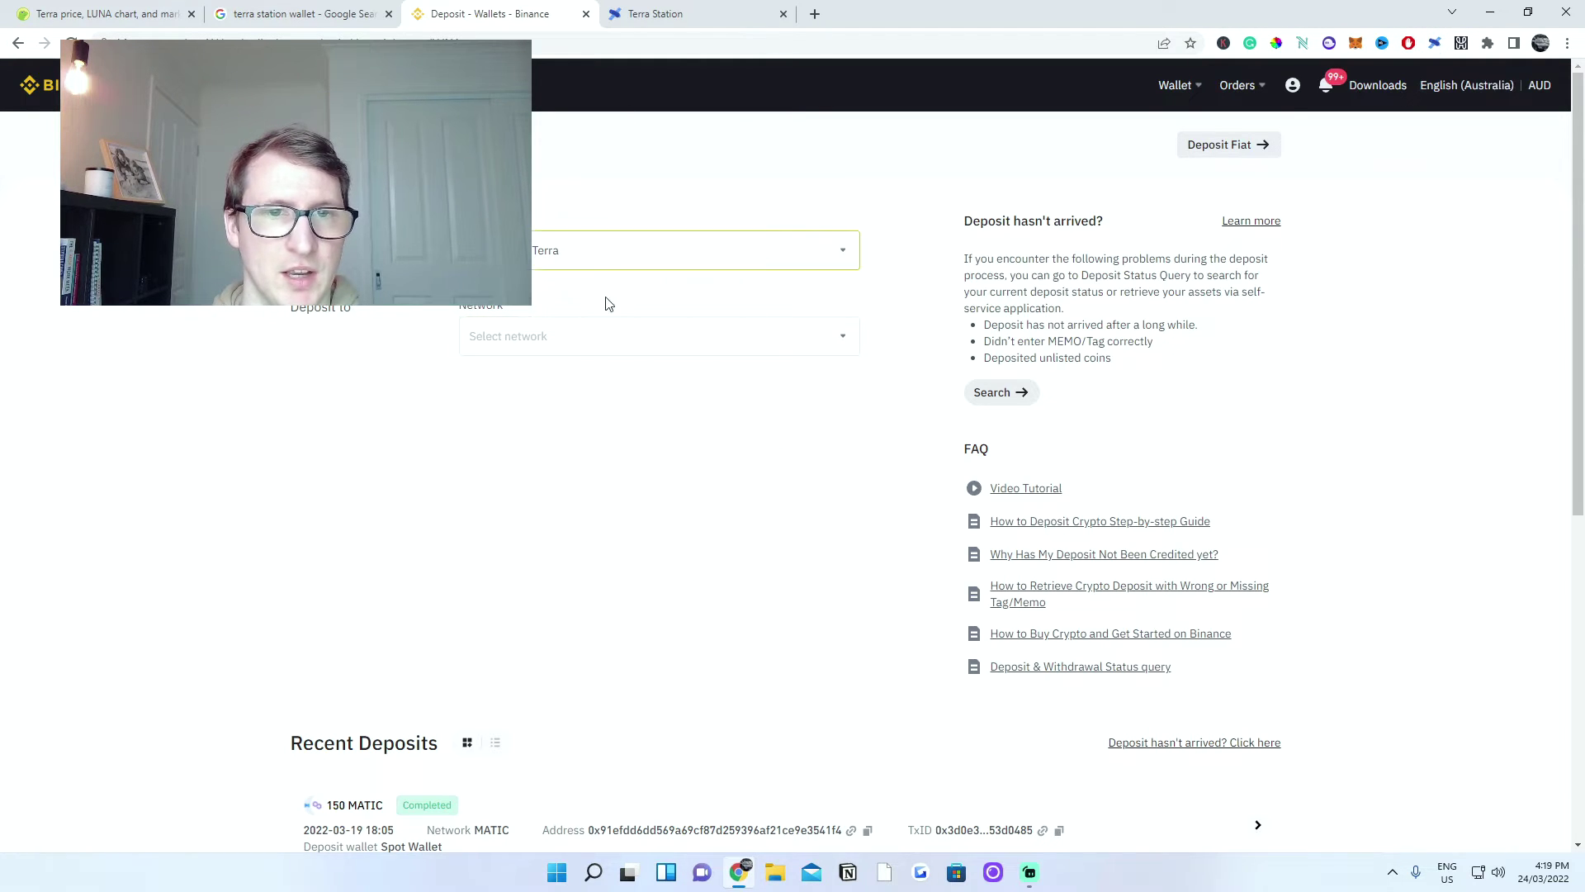
pyautogui.click(602, 337)
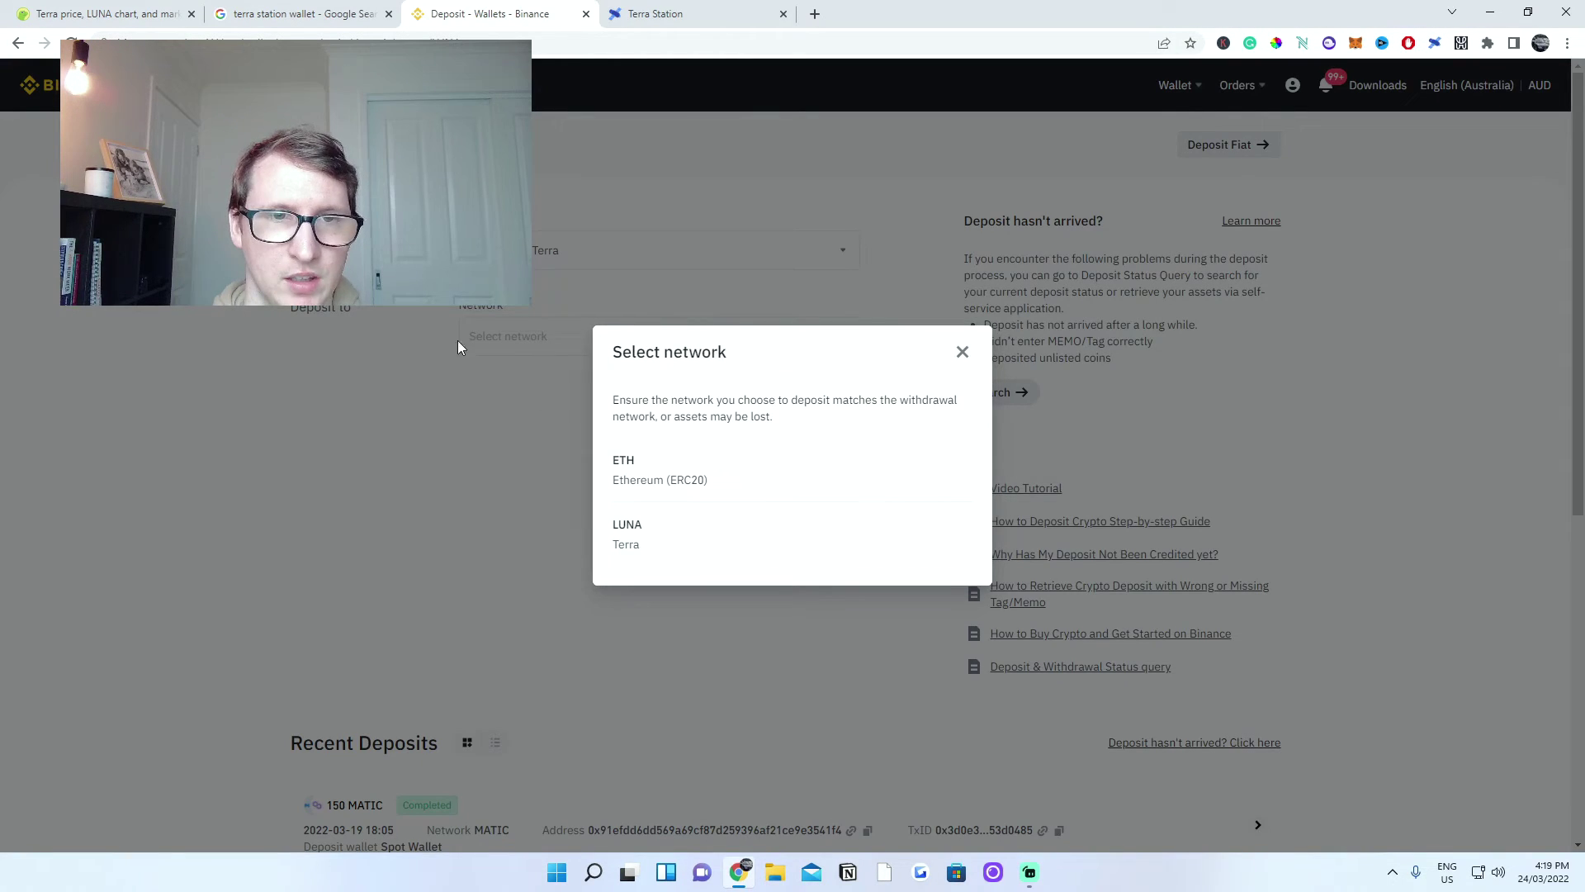
pyautogui.click(683, 539)
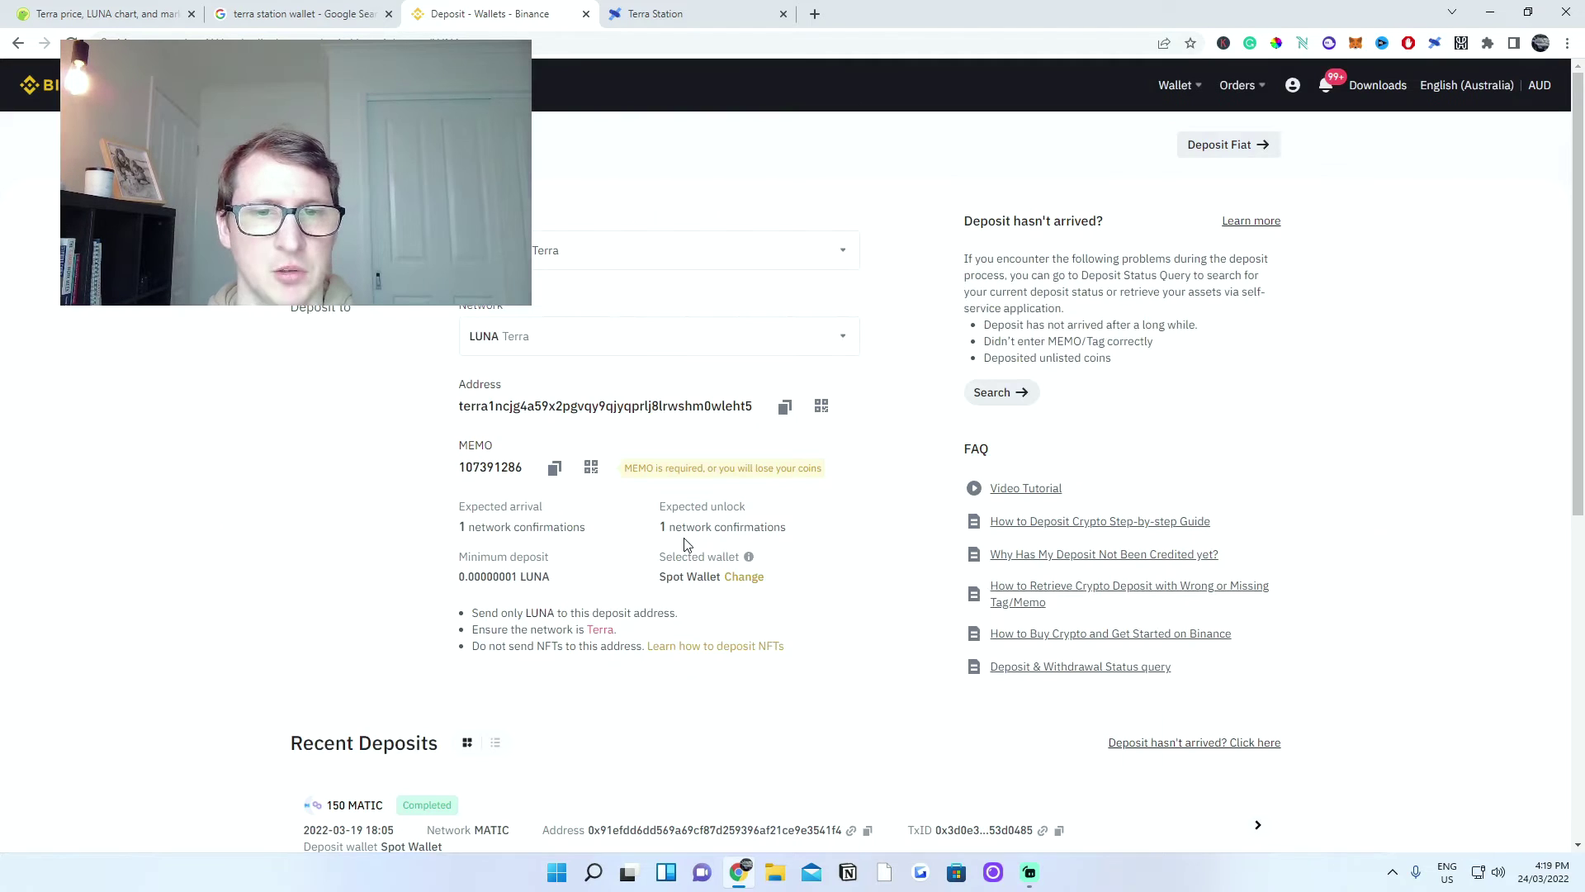
pyautogui.click(784, 407)
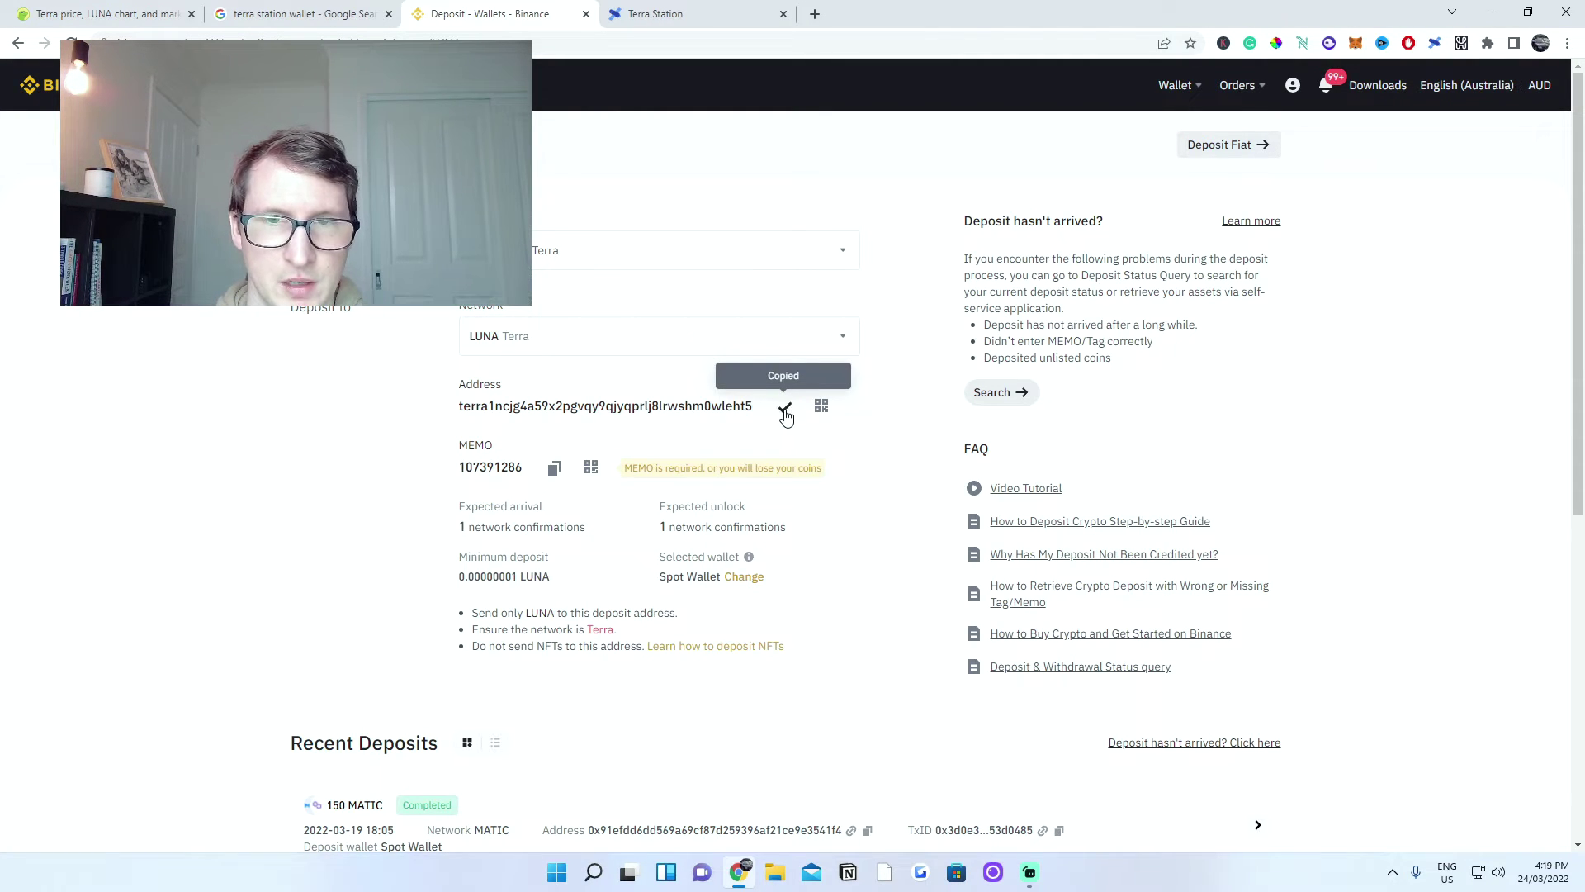
pyautogui.click(700, 21)
# Step: Paste the Binance deposit address as recipient and set the full 0.357485 Luna amount
pyautogui.rightClick(446, 334)
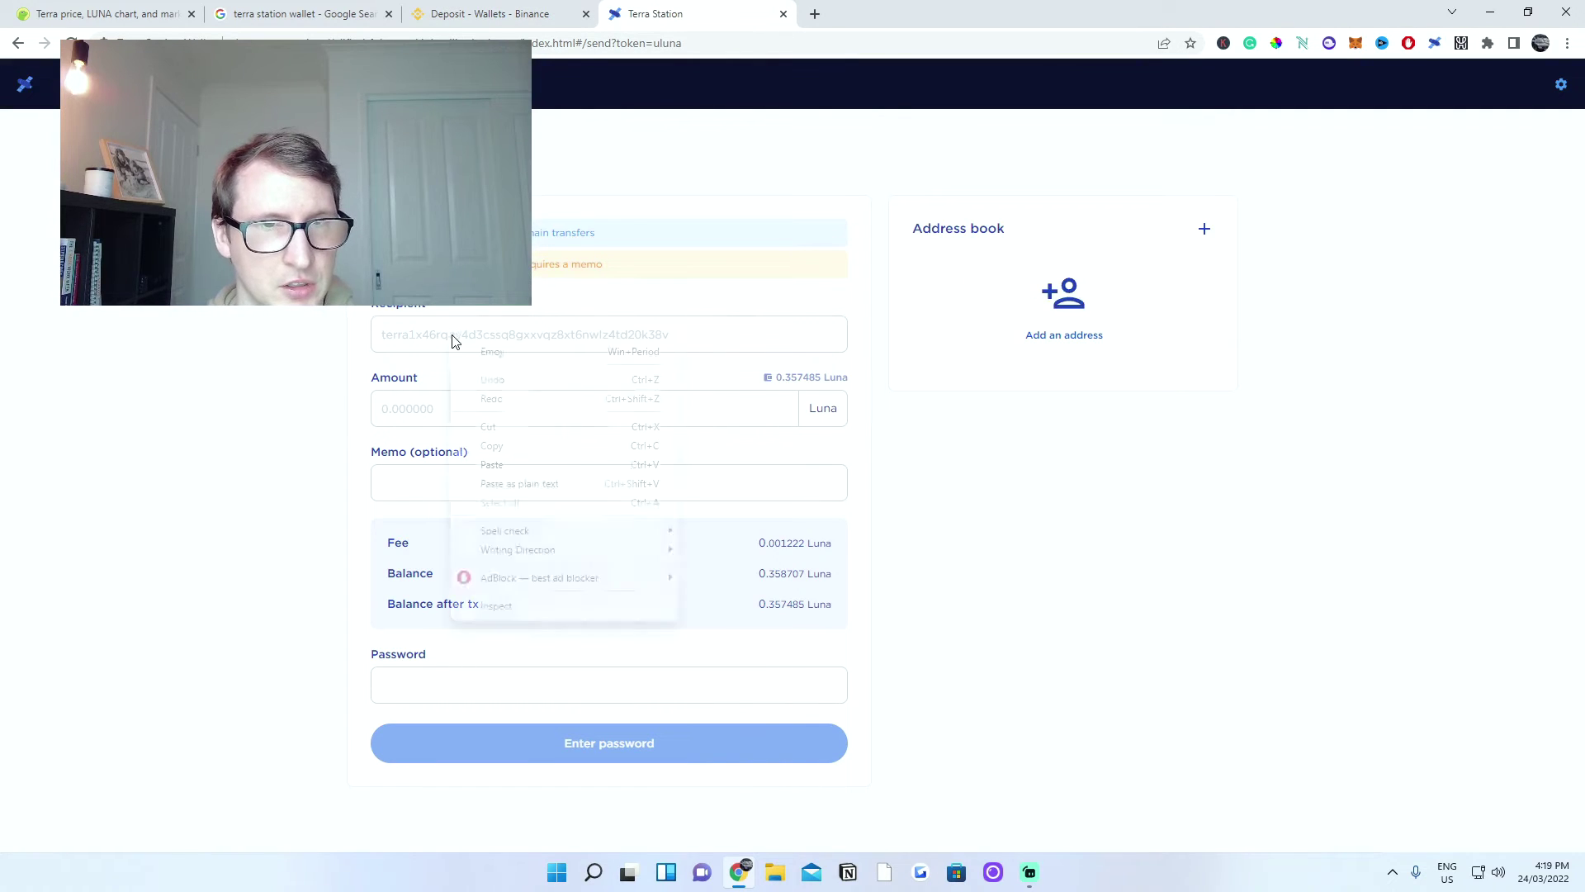
pyautogui.click(408, 331)
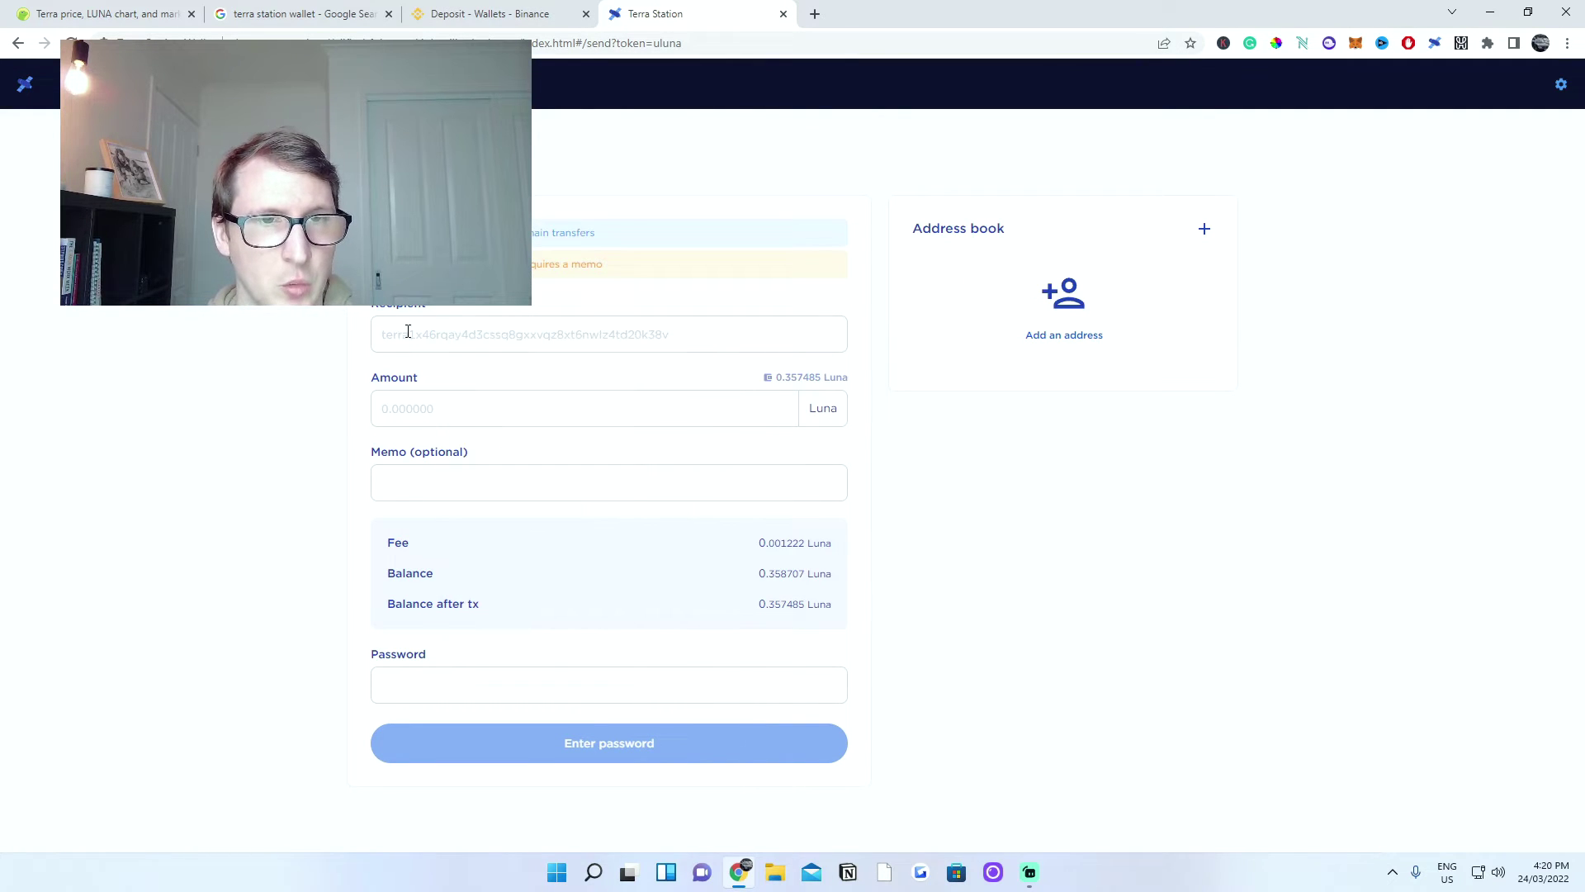
pyautogui.rightClick(462, 333)
pyautogui.click(500, 463)
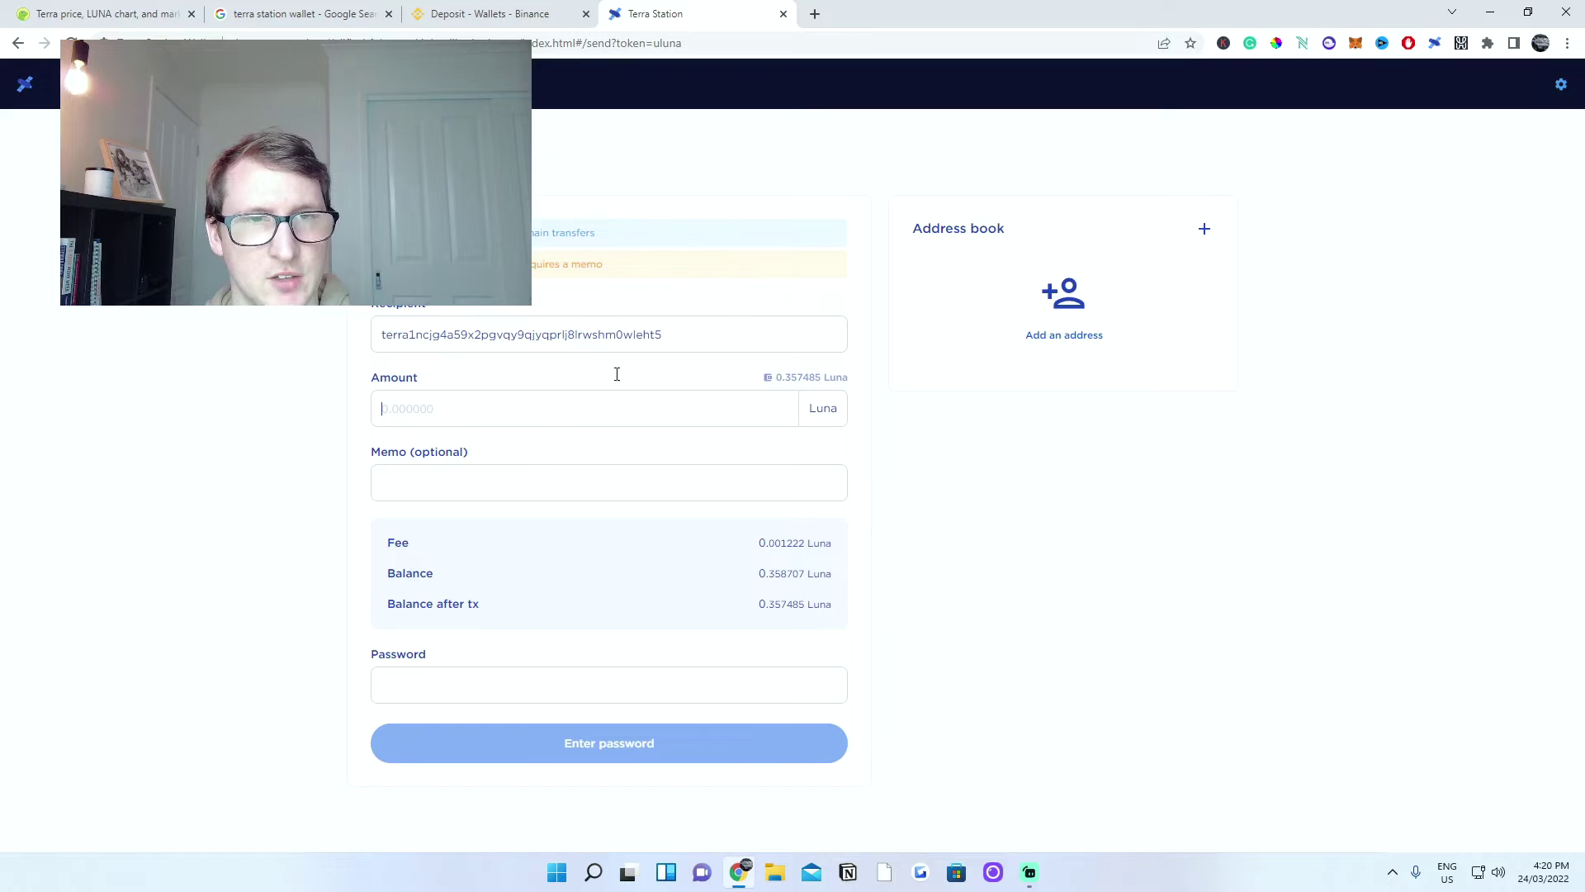
pyautogui.click(779, 381)
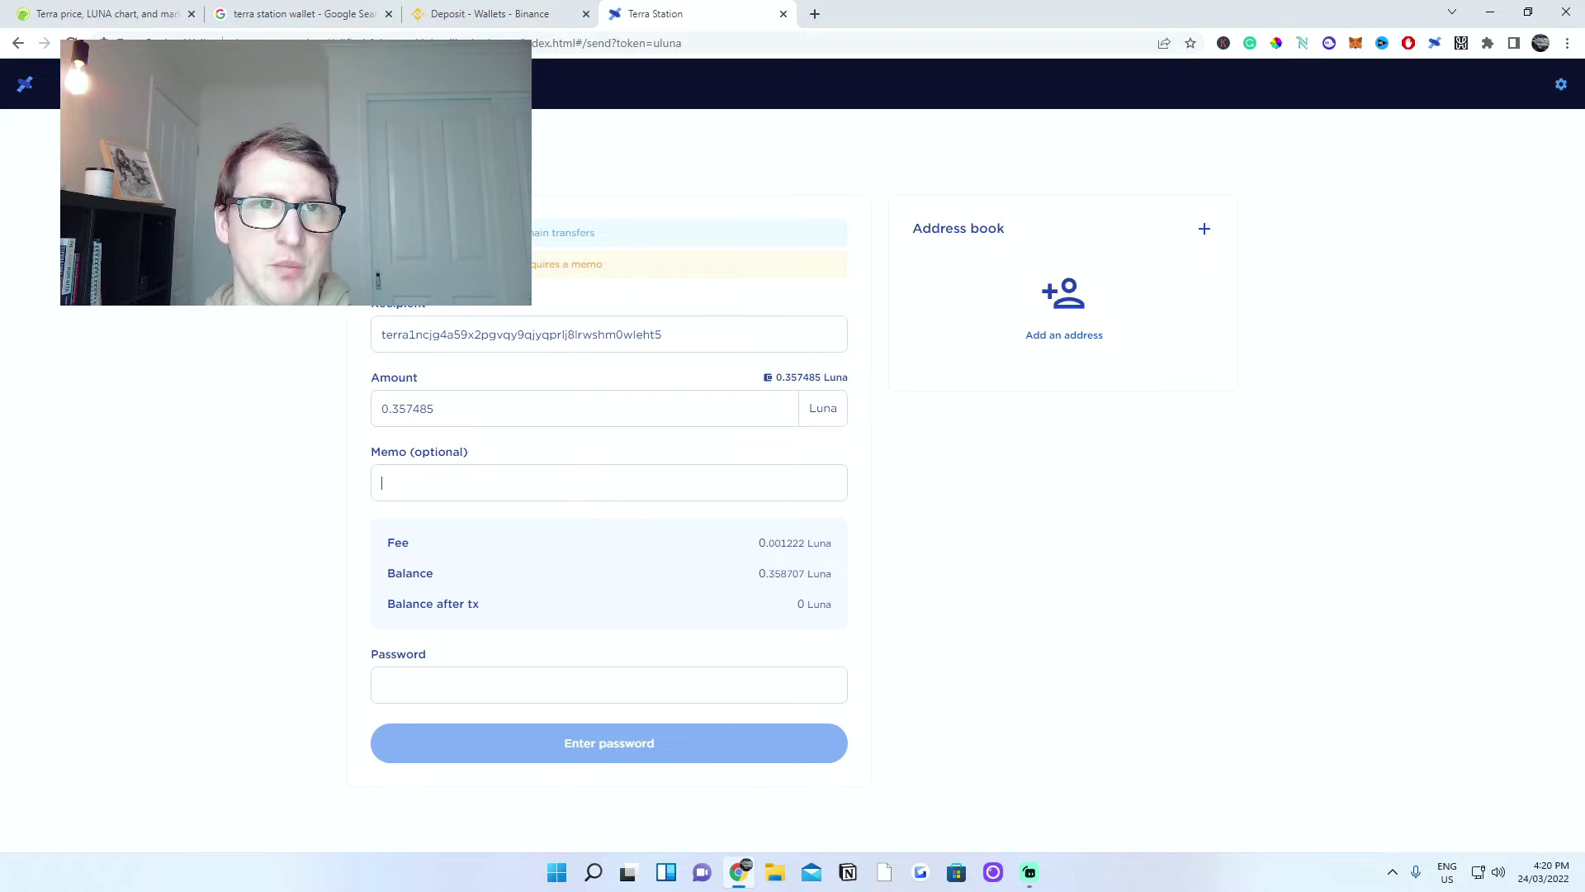
# Step: Copy the required deposit memo from the Binance deposit page
pyautogui.click(497, 19)
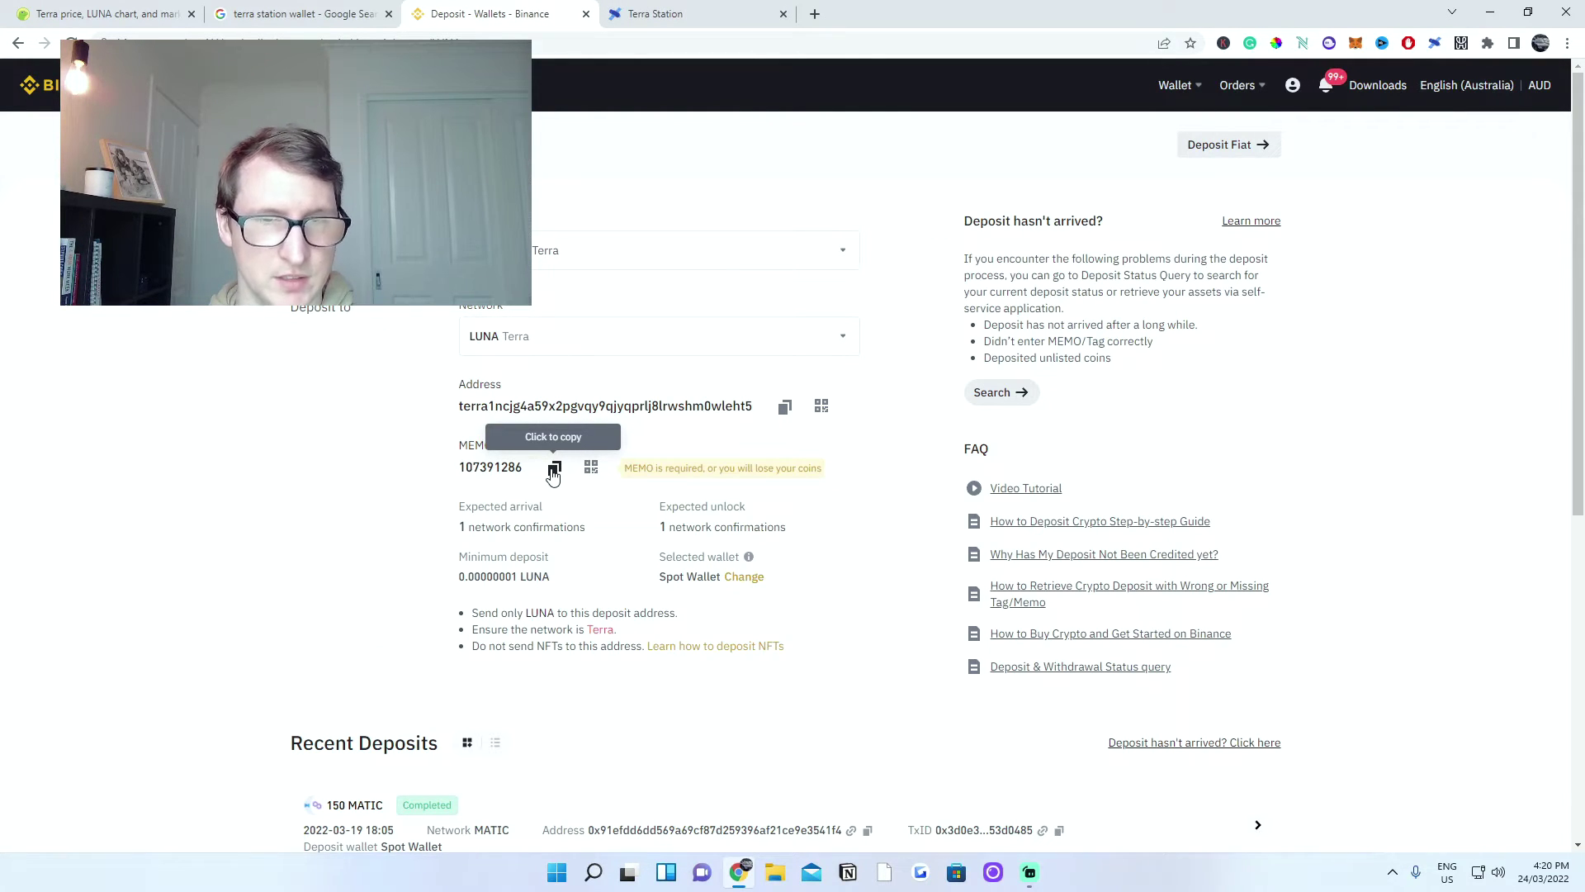
pyautogui.click(553, 470)
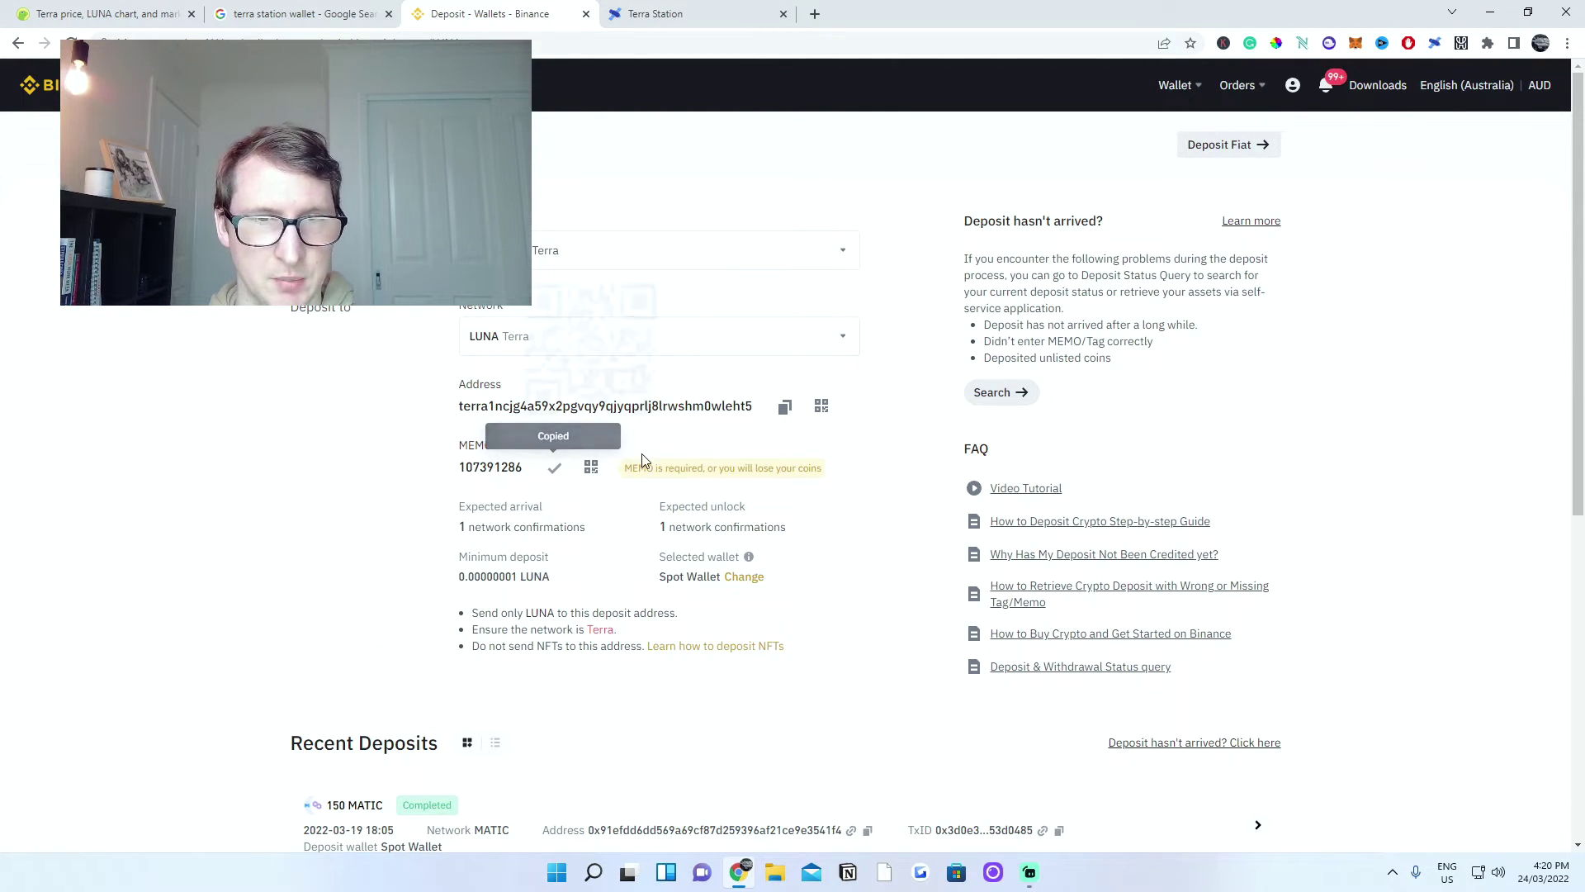
pyautogui.click(696, 21)
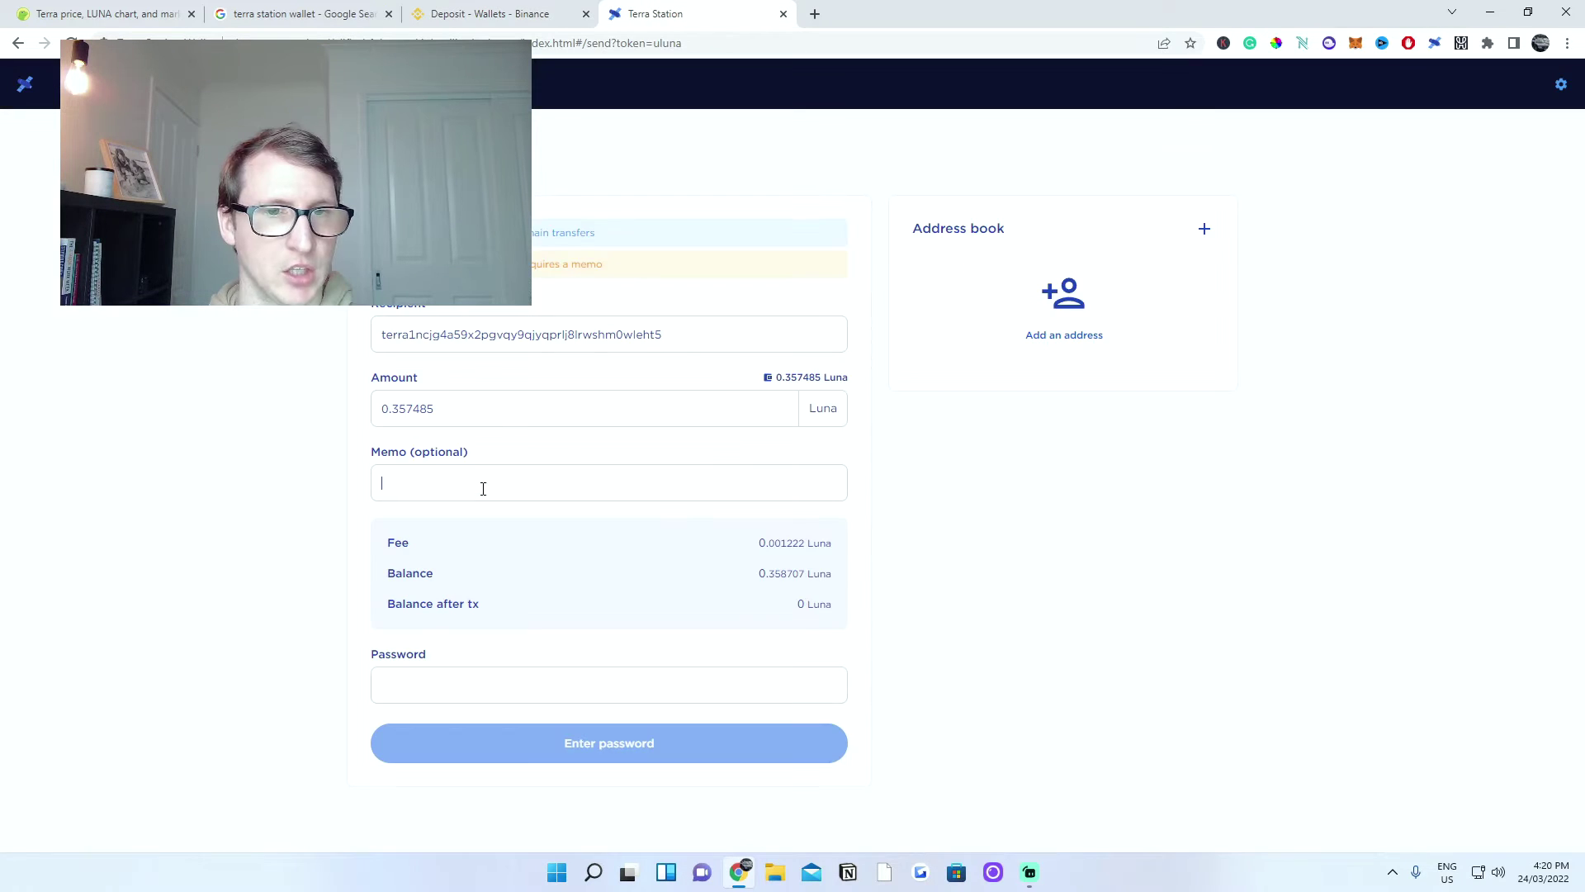
# Step: Paste the Binance deposit memo into the send form's Memo field
pyautogui.rightClick(440, 479)
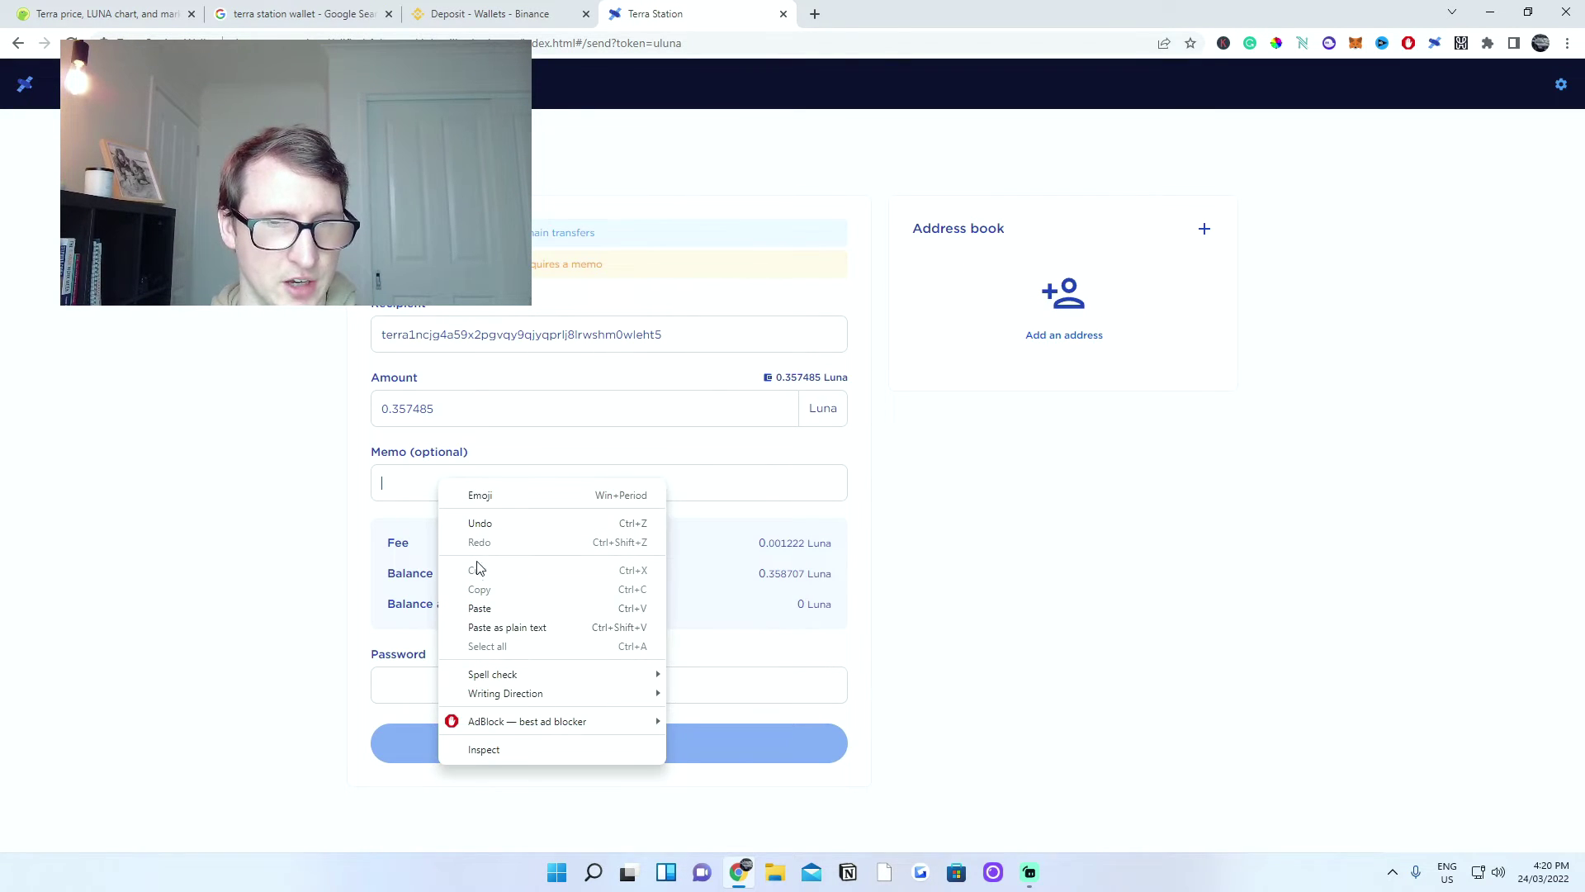
pyautogui.click(497, 610)
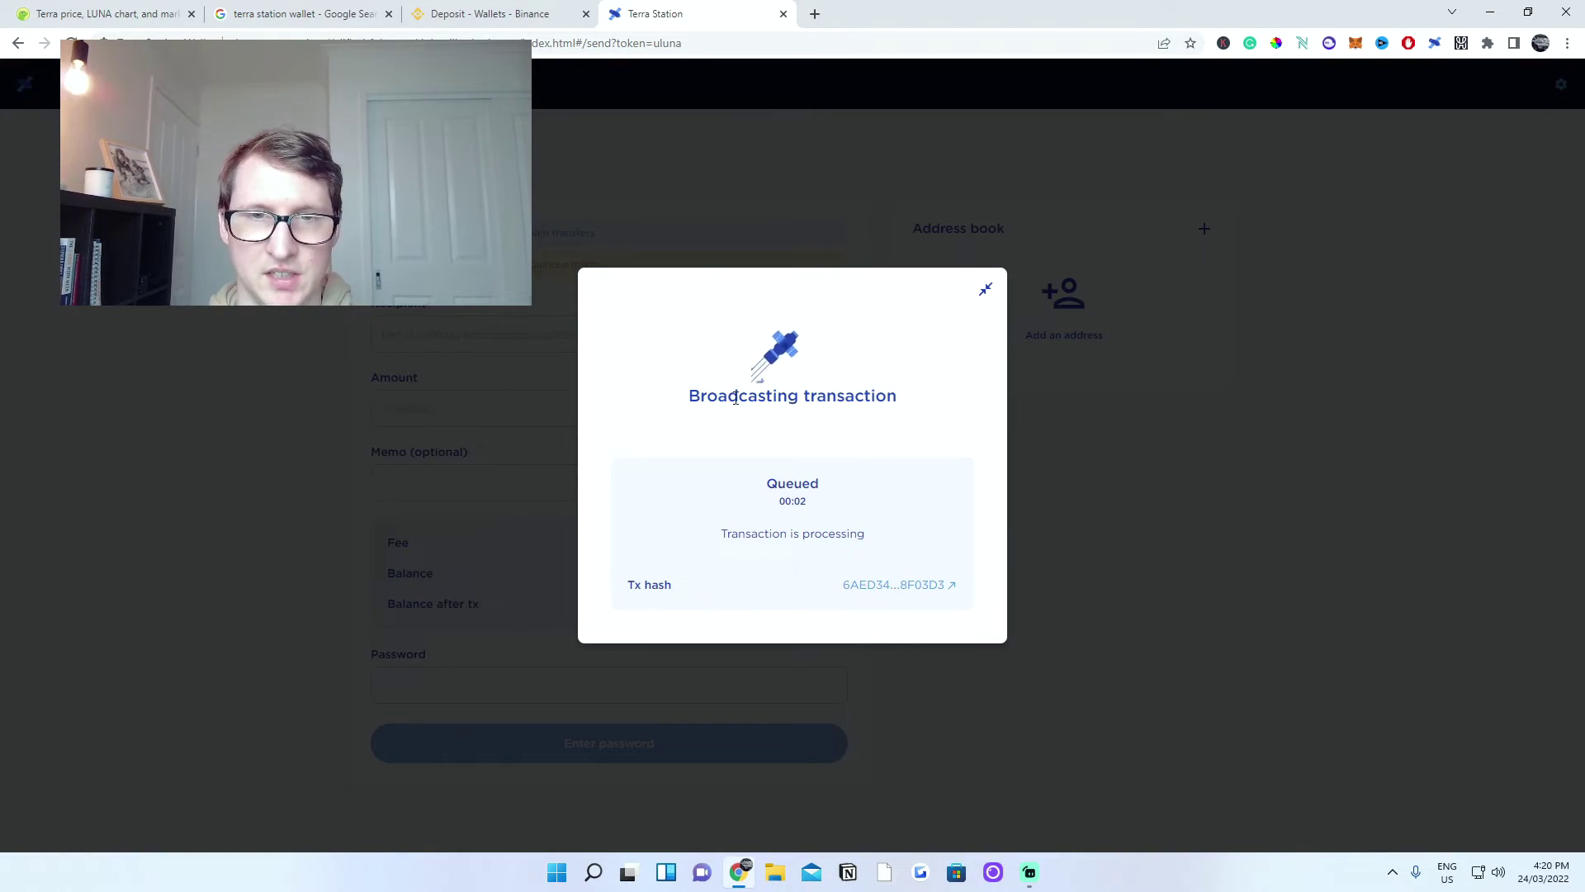
# Step: Follow the 0.357485 Luna transfer's broadcasting and queued status, then return to Binance's deposit page
pyautogui.moveTo(689, 397); pyautogui.dragTo(892, 400)
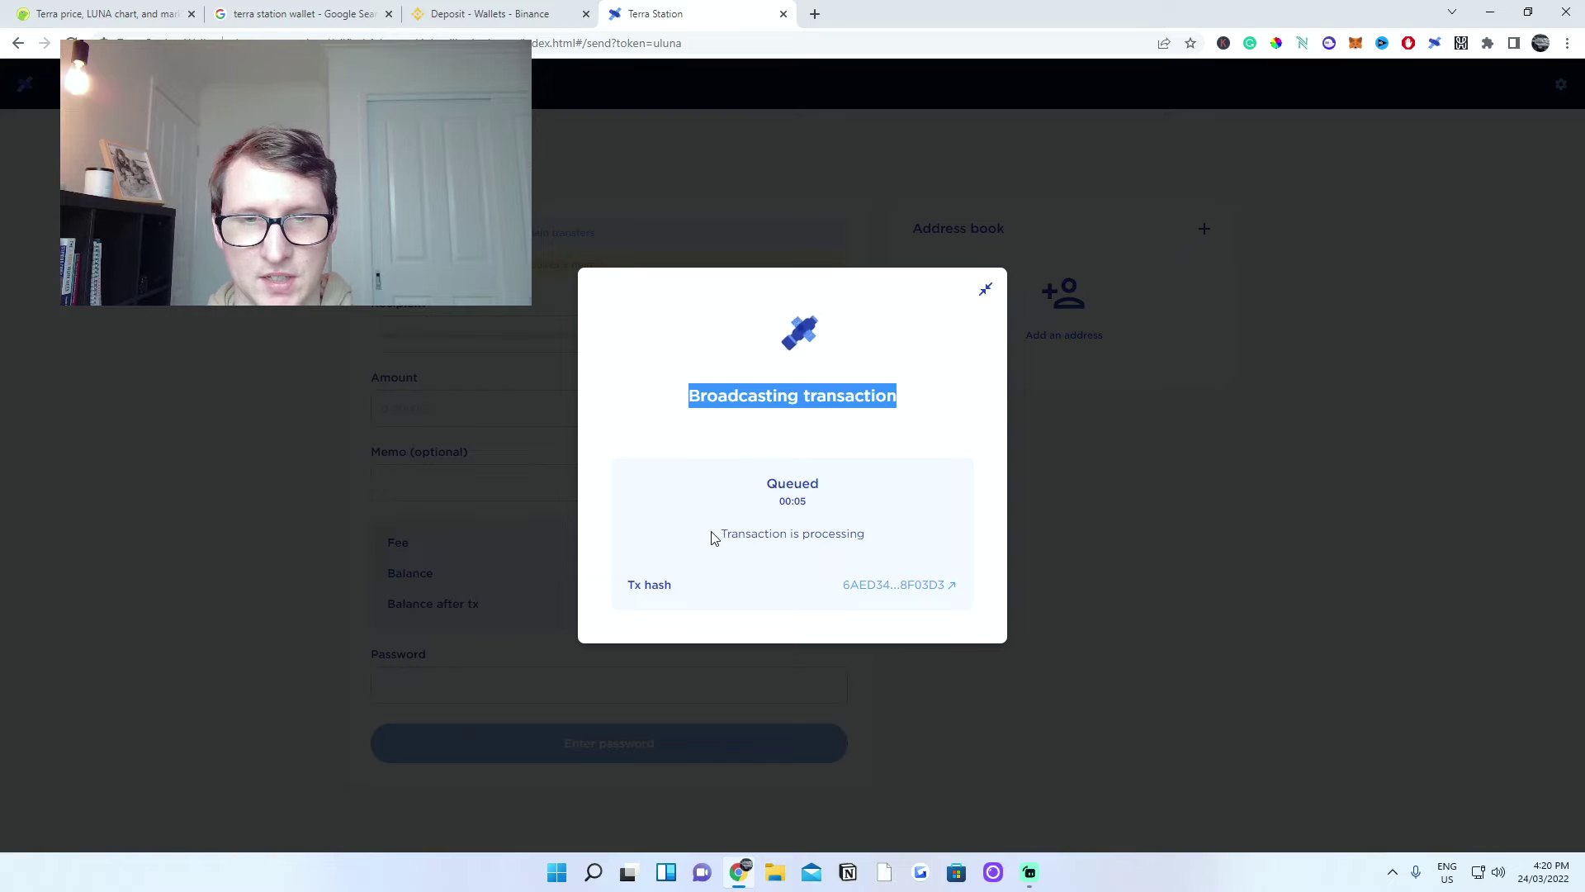
pyautogui.moveTo(715, 534); pyautogui.dragTo(877, 531)
pyautogui.moveTo(761, 479); pyautogui.dragTo(860, 502)
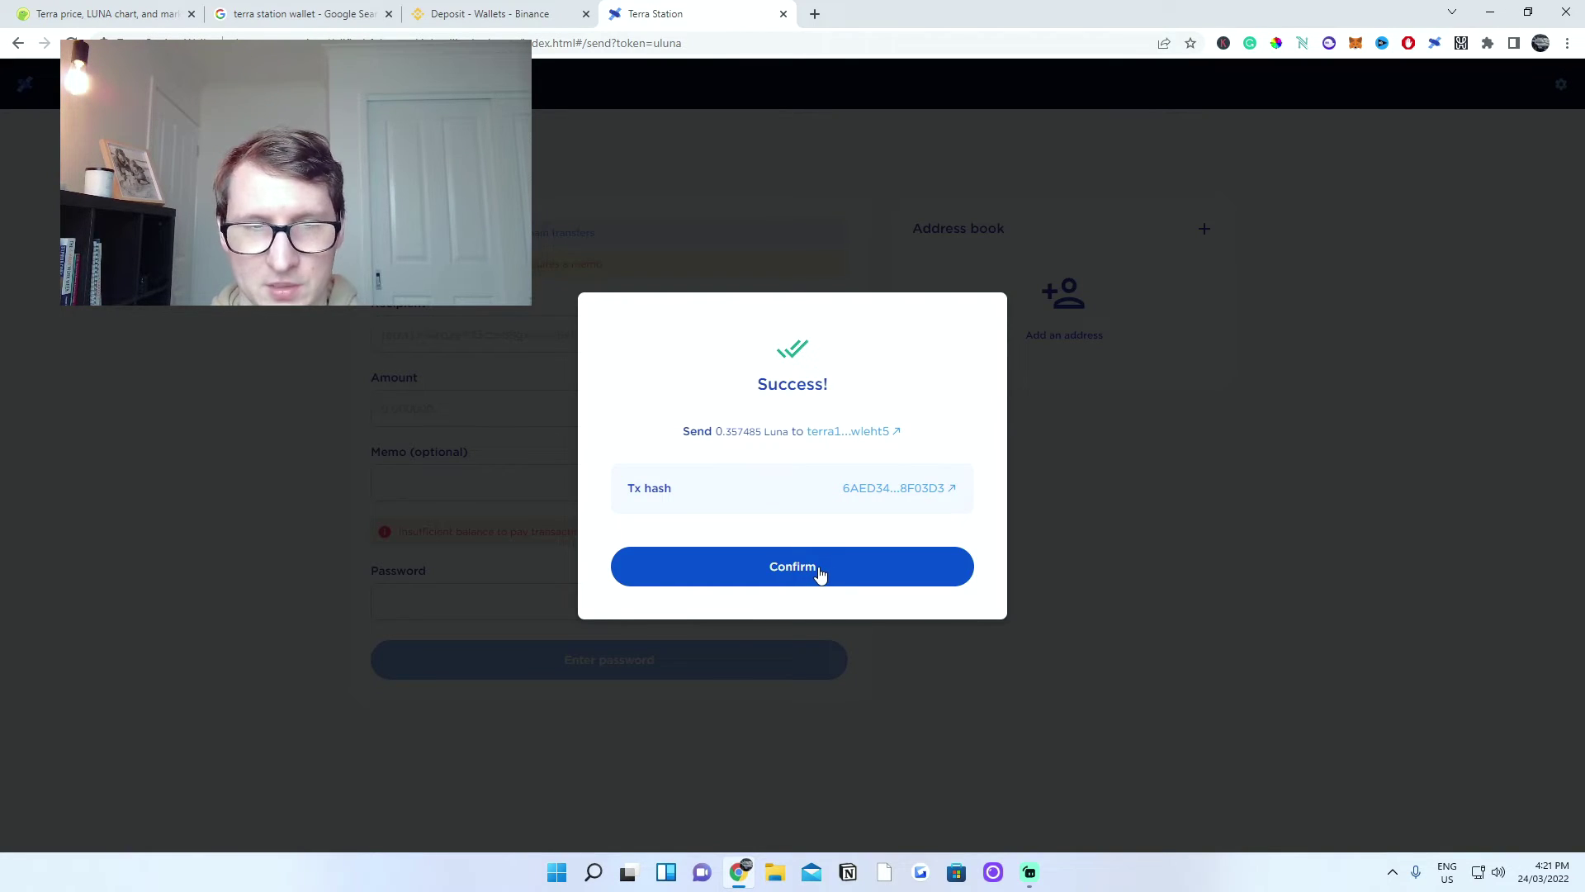
pyautogui.hotkey('ctrl', 'shift', 'Tab')
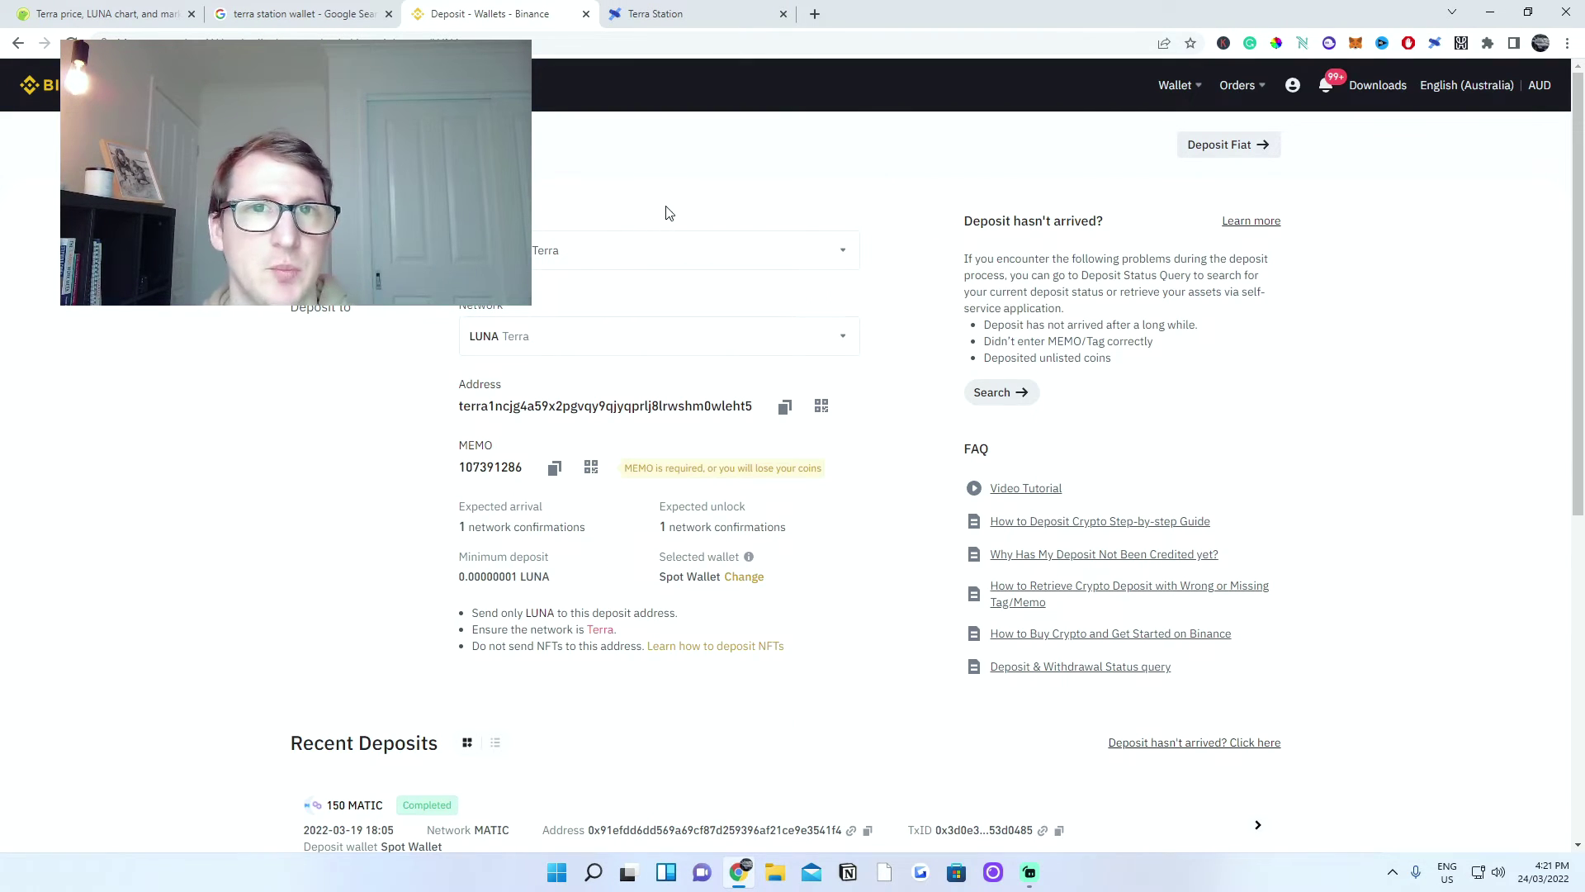
# Step: Check the 0.35748582 LUNA total in Binance's spot wallet, then view the Terra Station wallet balances
pyautogui.moveTo(1176, 85)
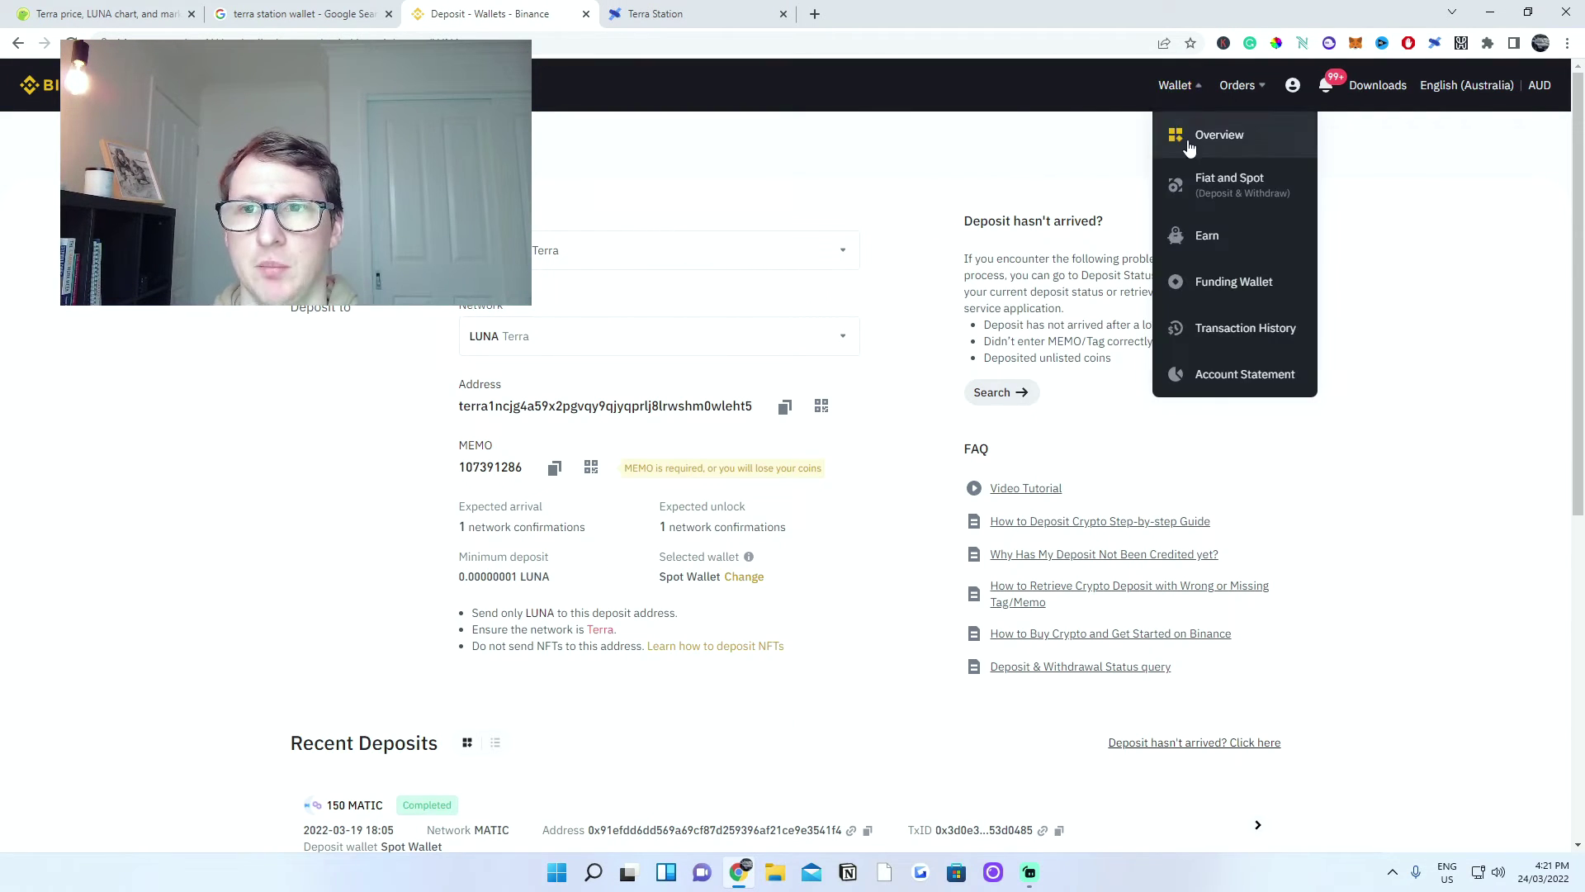
pyautogui.click(1205, 183)
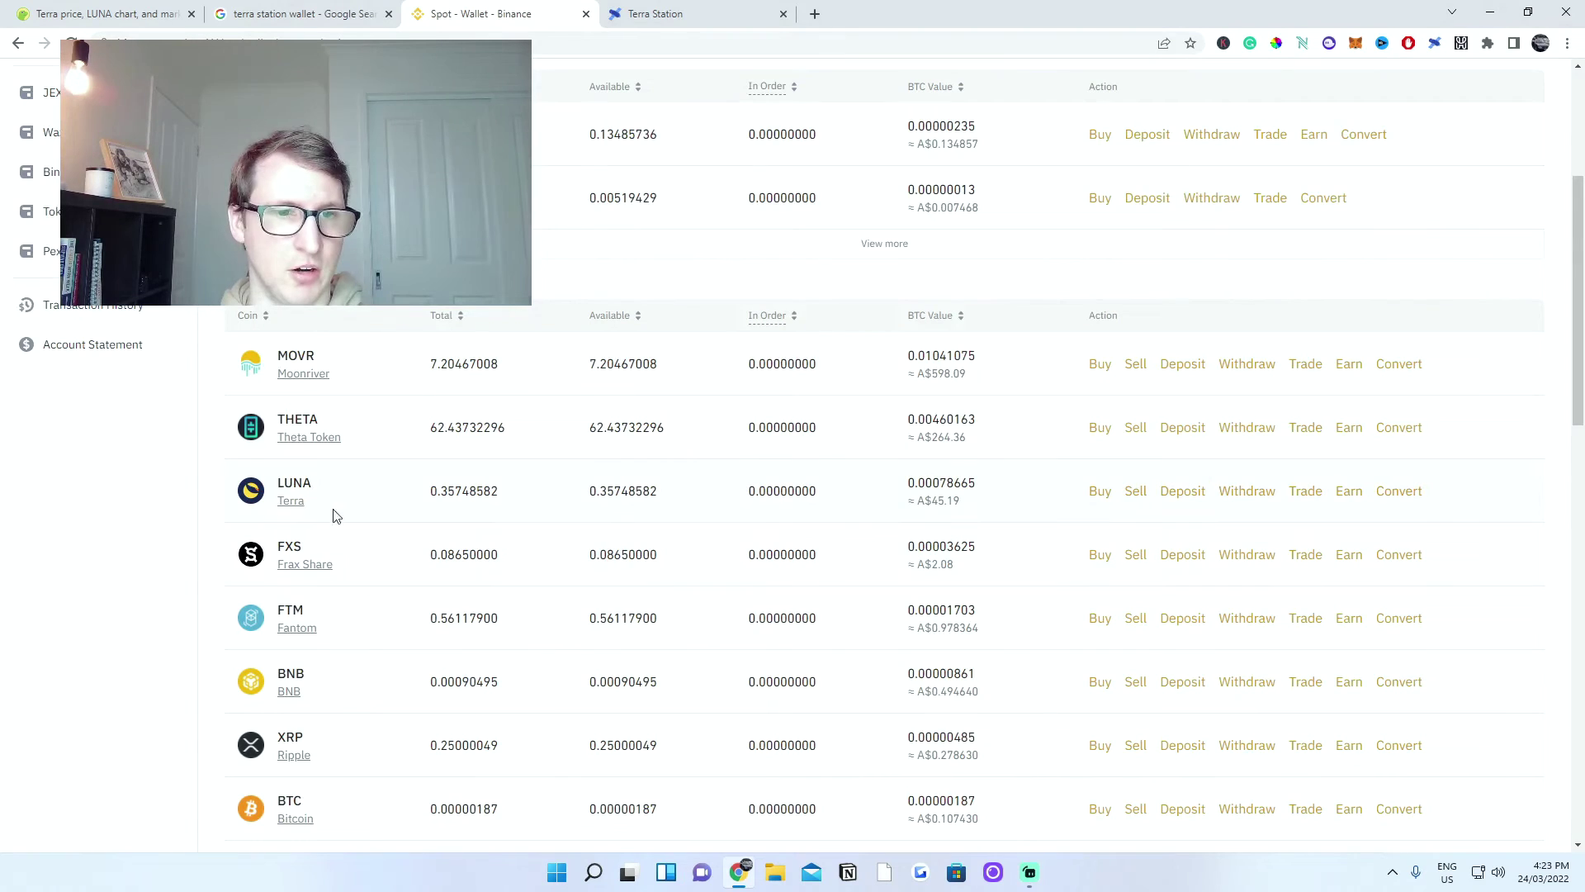
pyautogui.scroll(4, 612, 506)
pyautogui.scroll(-2, 531, 556)
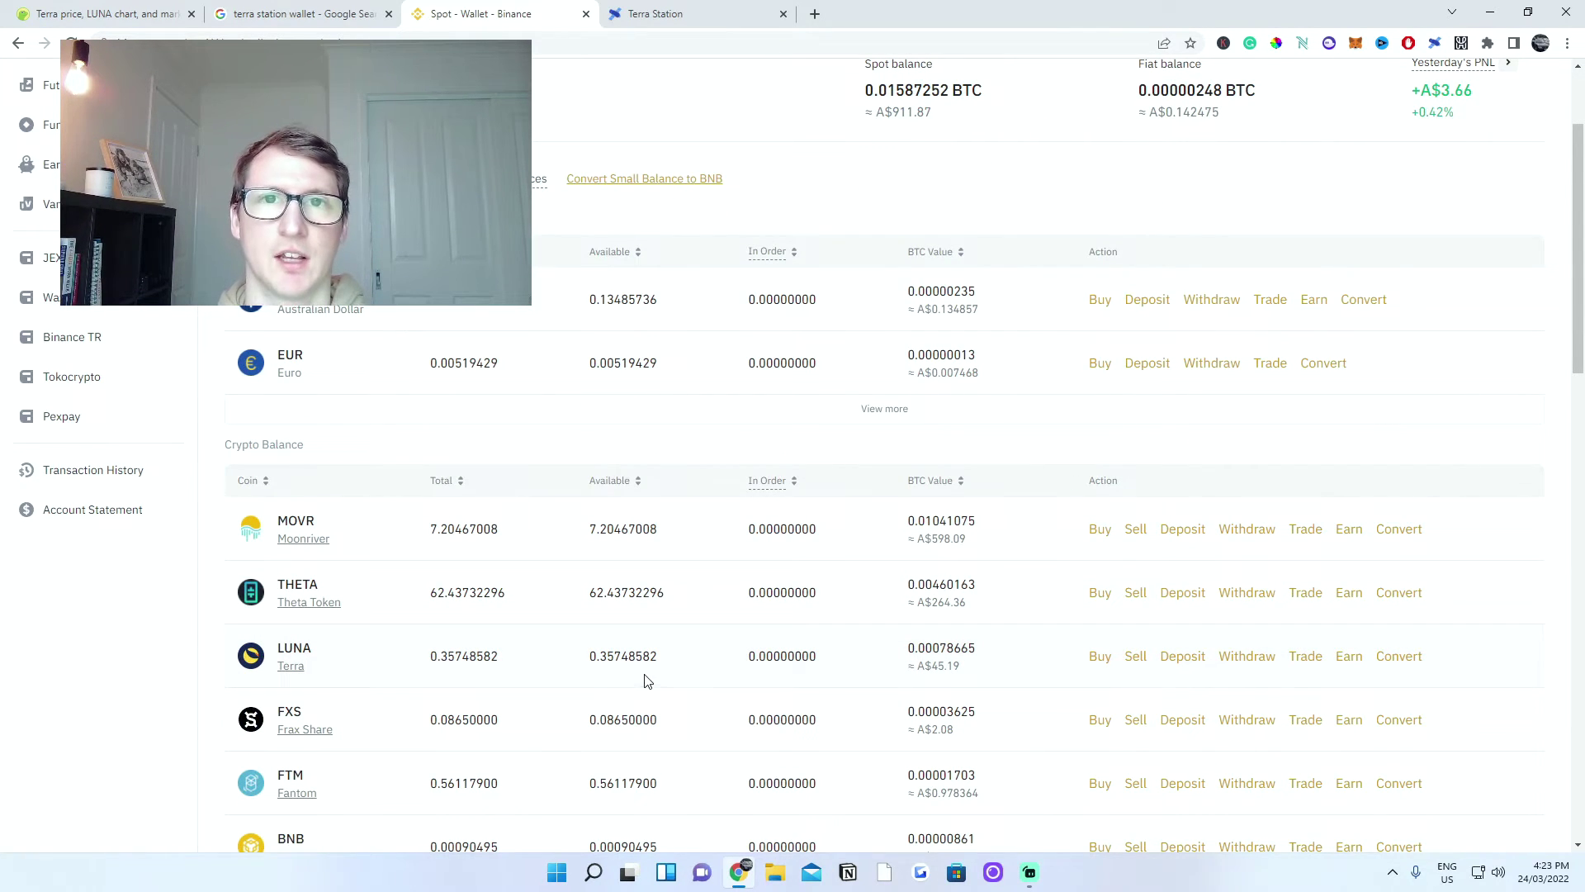
pyautogui.moveTo(433, 659); pyautogui.dragTo(506, 666)
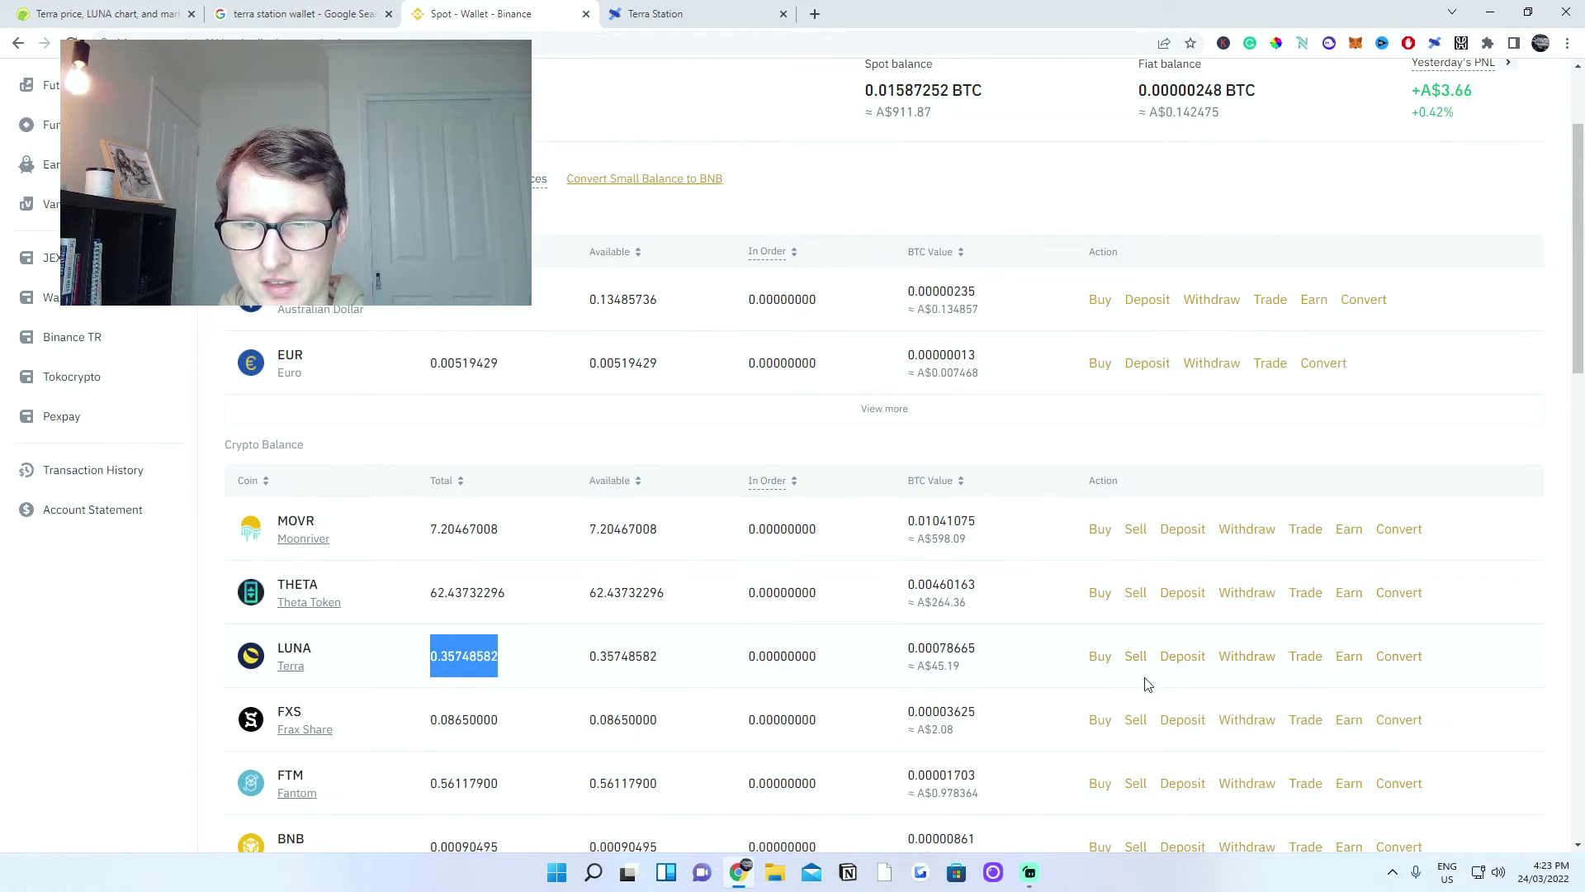
pyautogui.click(551, 649)
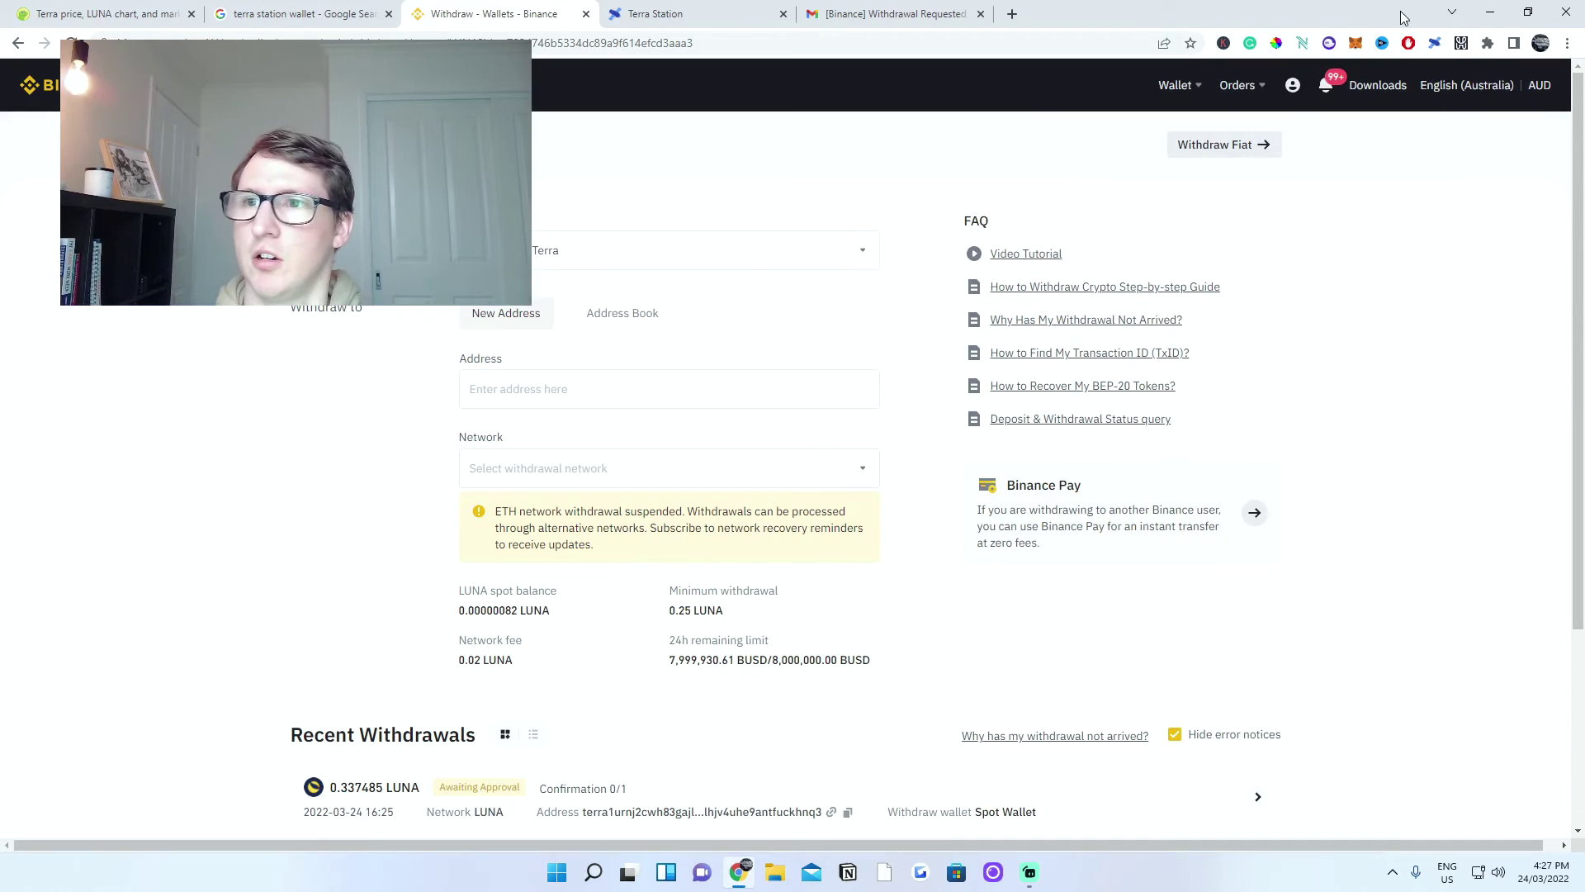
pyautogui.click(1433, 43)
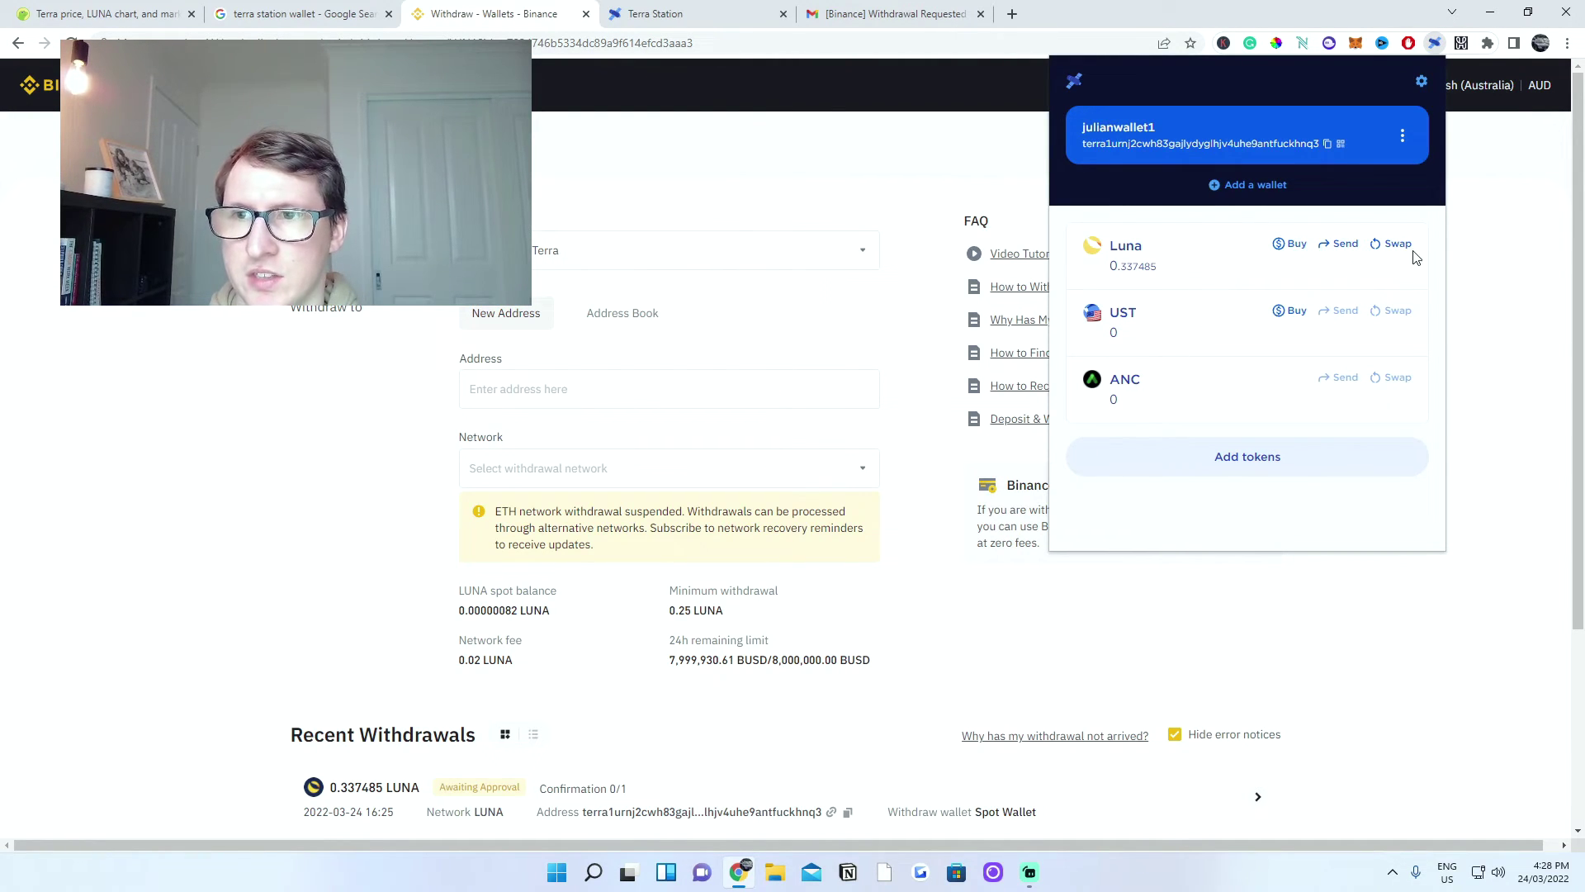
# Step: Start a swap from Luna in the wallet popup with UST as the coin to receive
pyautogui.click(1436, 46)
pyautogui.click(1436, 46)
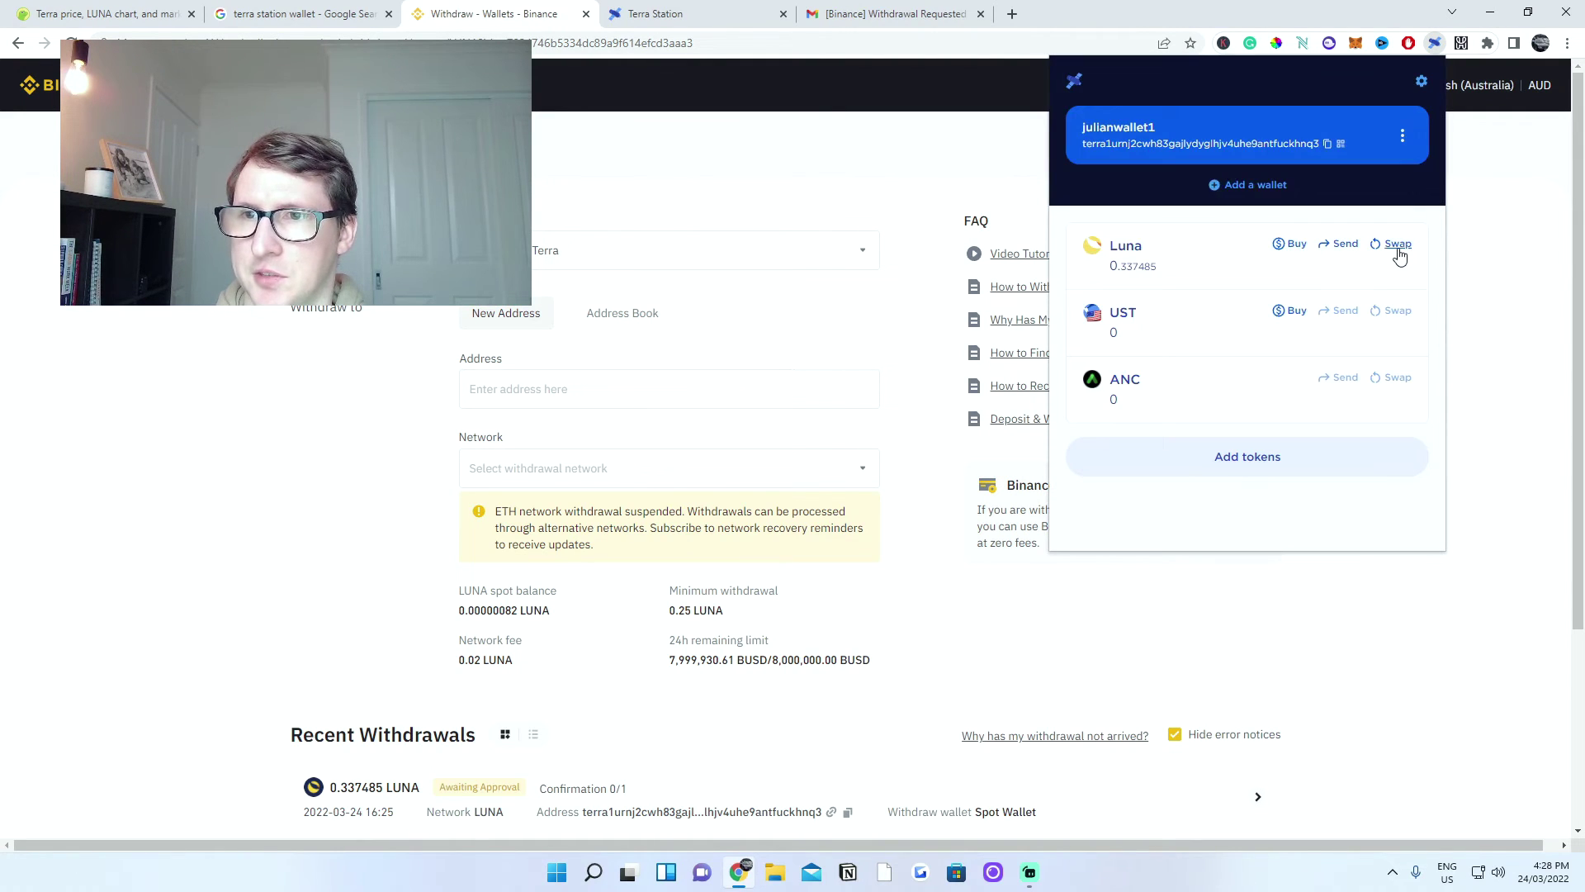
pyautogui.click(1399, 245)
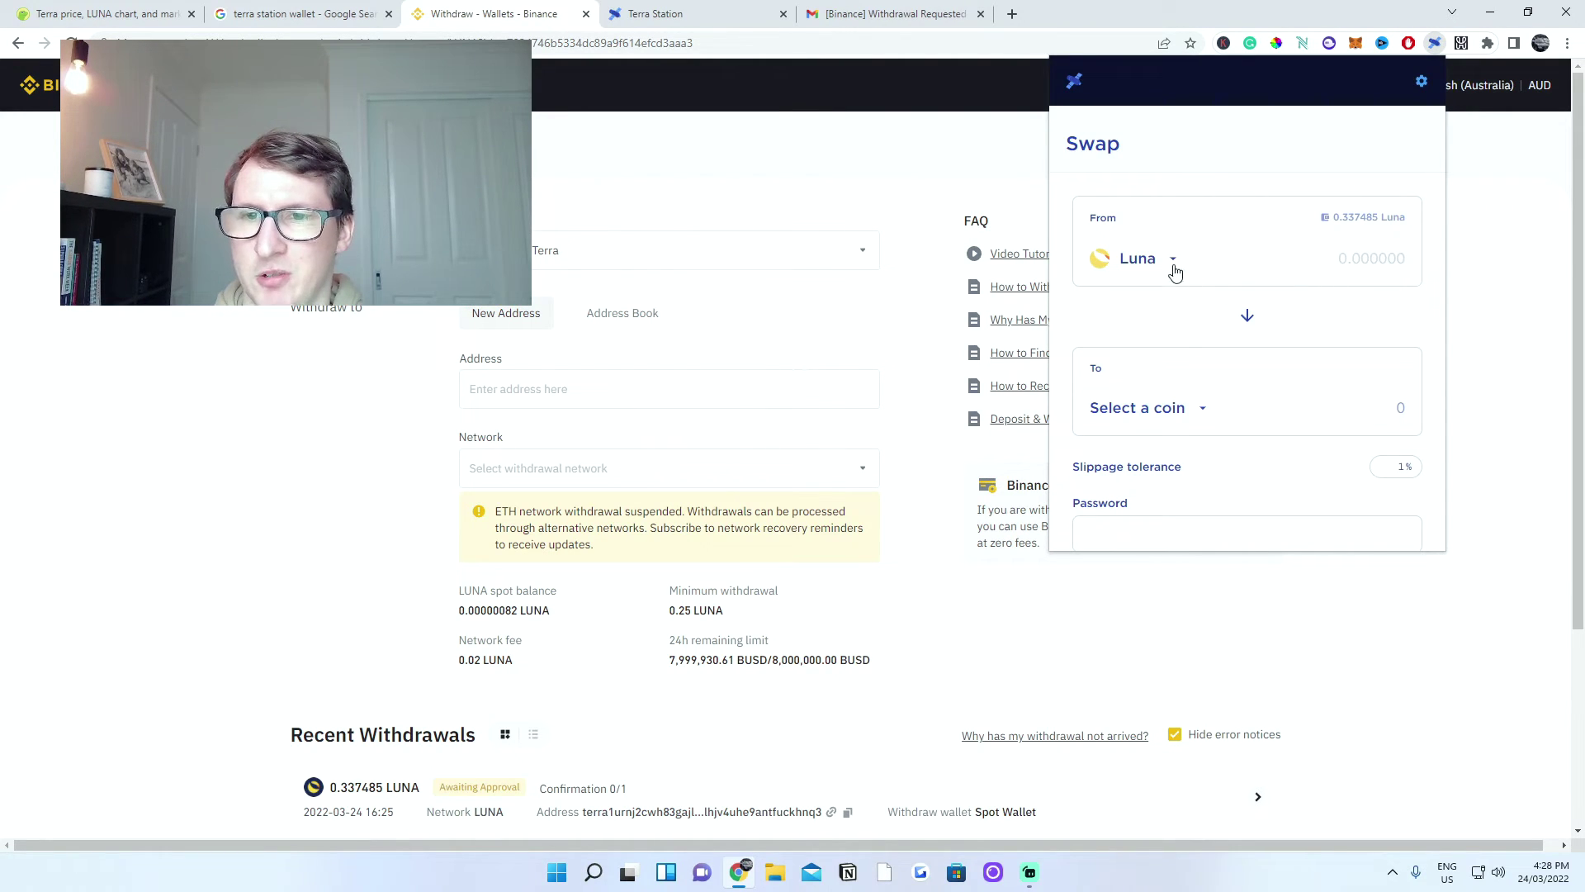
pyautogui.click(1203, 417)
pyautogui.scroll(-2, 1213, 429)
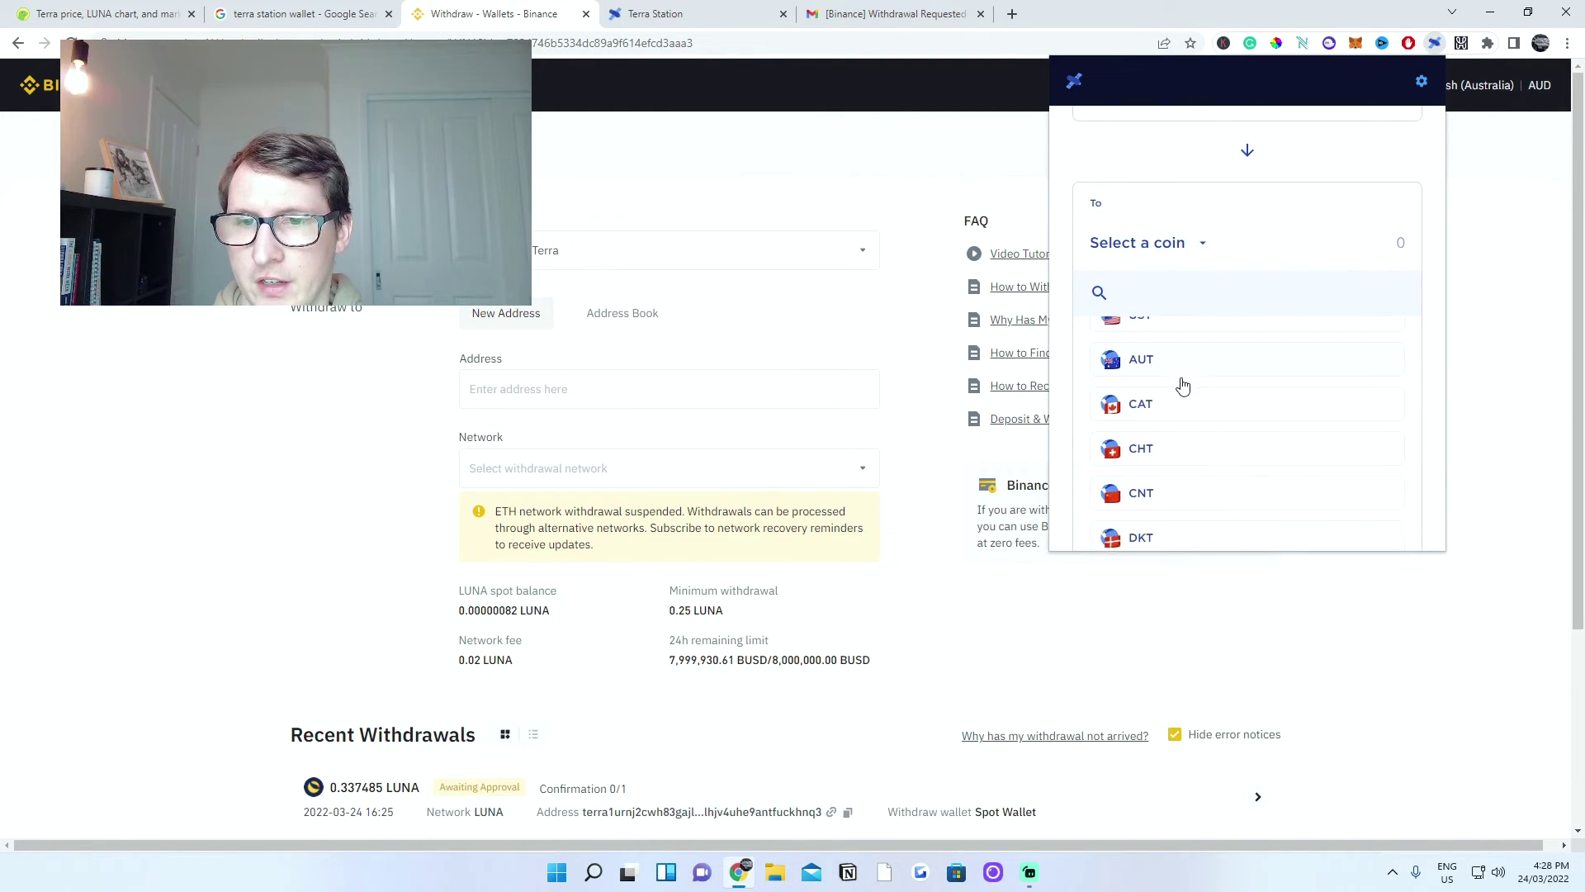
pyautogui.scroll(-5, 1182, 385)
pyautogui.scroll(8, 1175, 457)
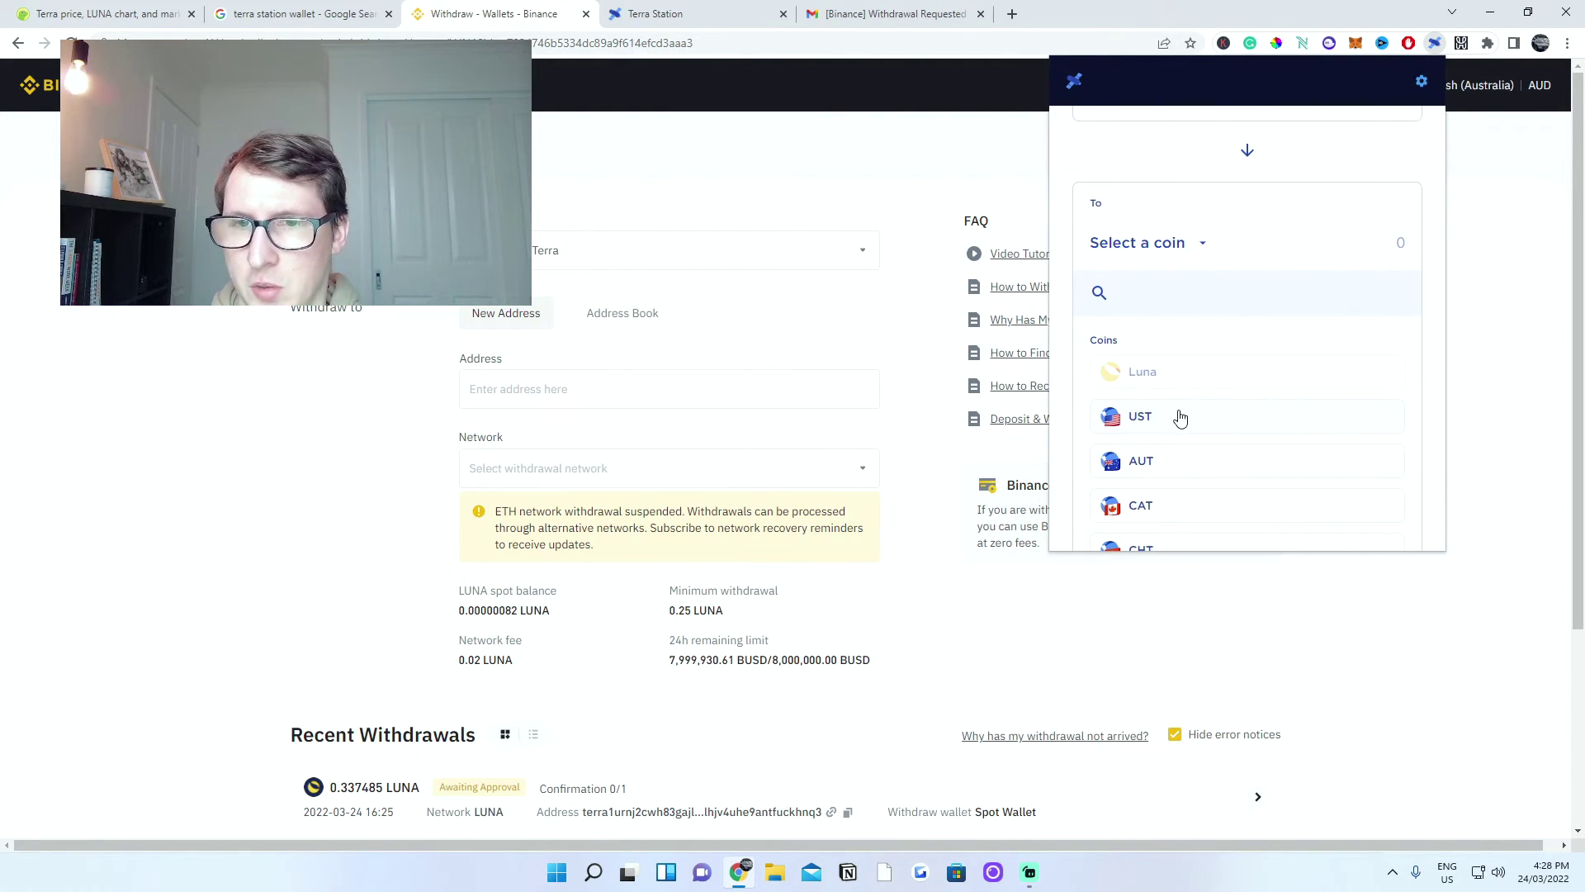
pyautogui.click(1181, 424)
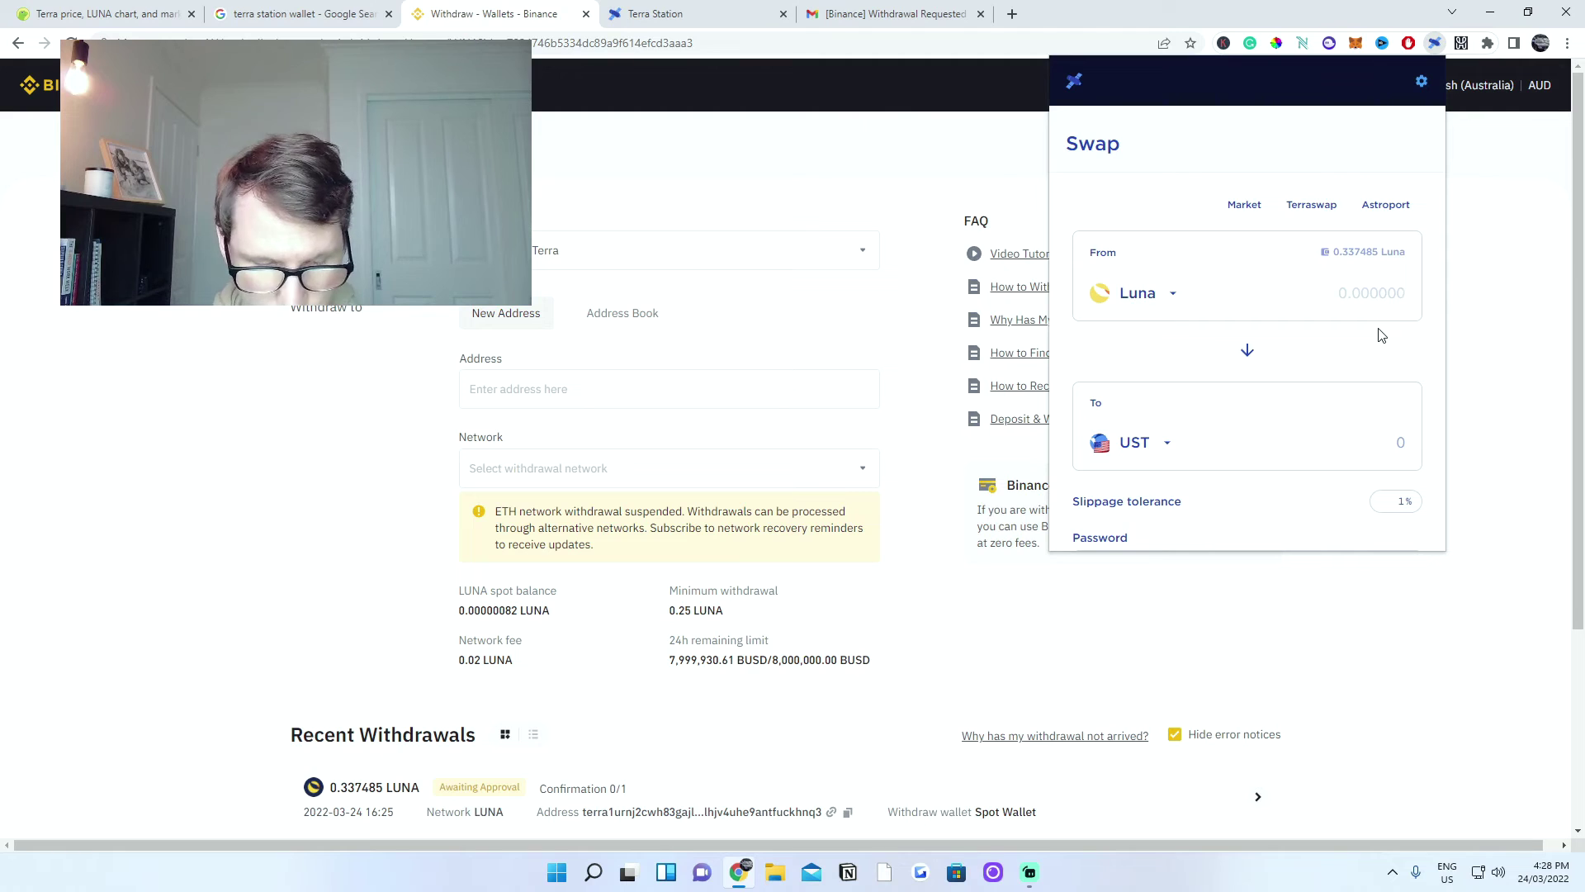
# Step: Swap the entire 0.337485 Luna balance, estimated at 31.656721 UST, entering the password and submitting
pyautogui.click(1346, 262)
pyautogui.scroll(-2, 1370, 261)
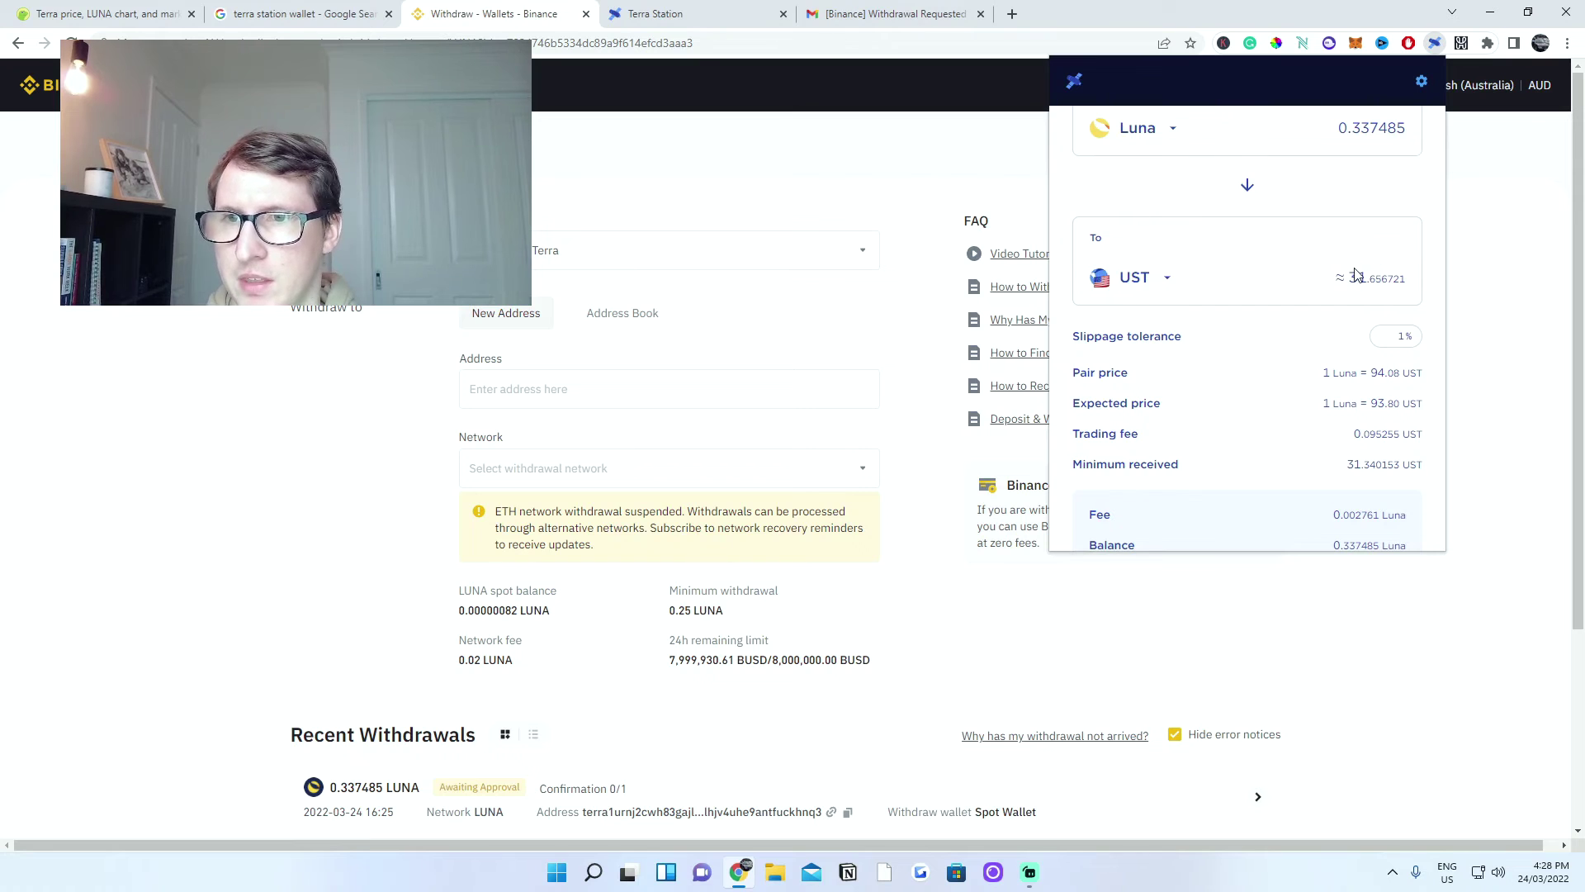
pyautogui.moveTo(1356, 274); pyautogui.dragTo(1423, 284)
pyautogui.click(1253, 295)
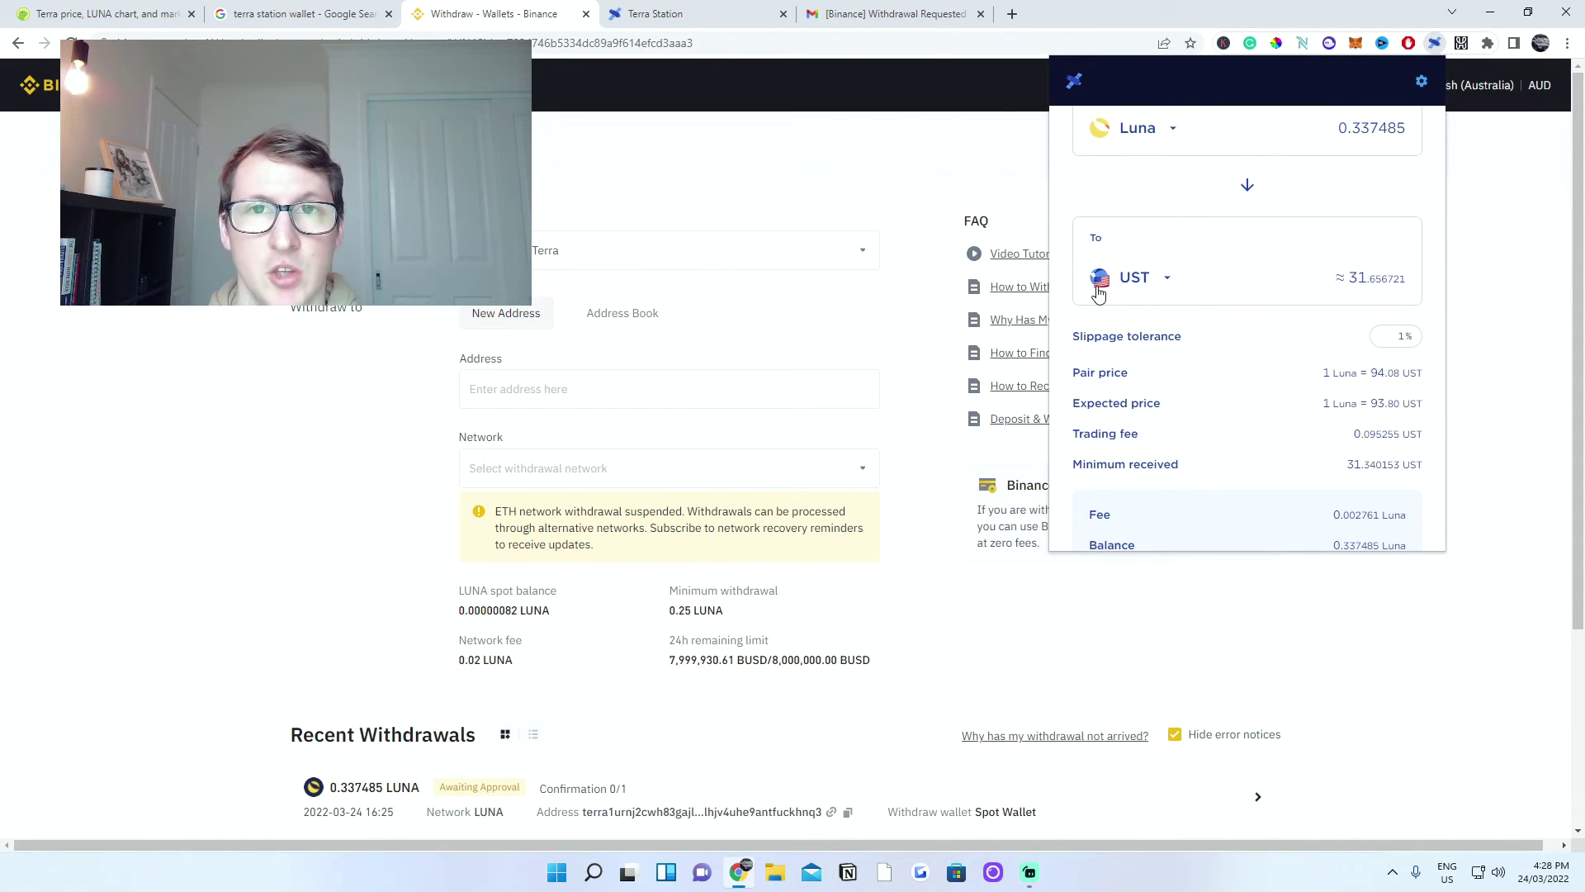
pyautogui.scroll(-1, 1102, 306)
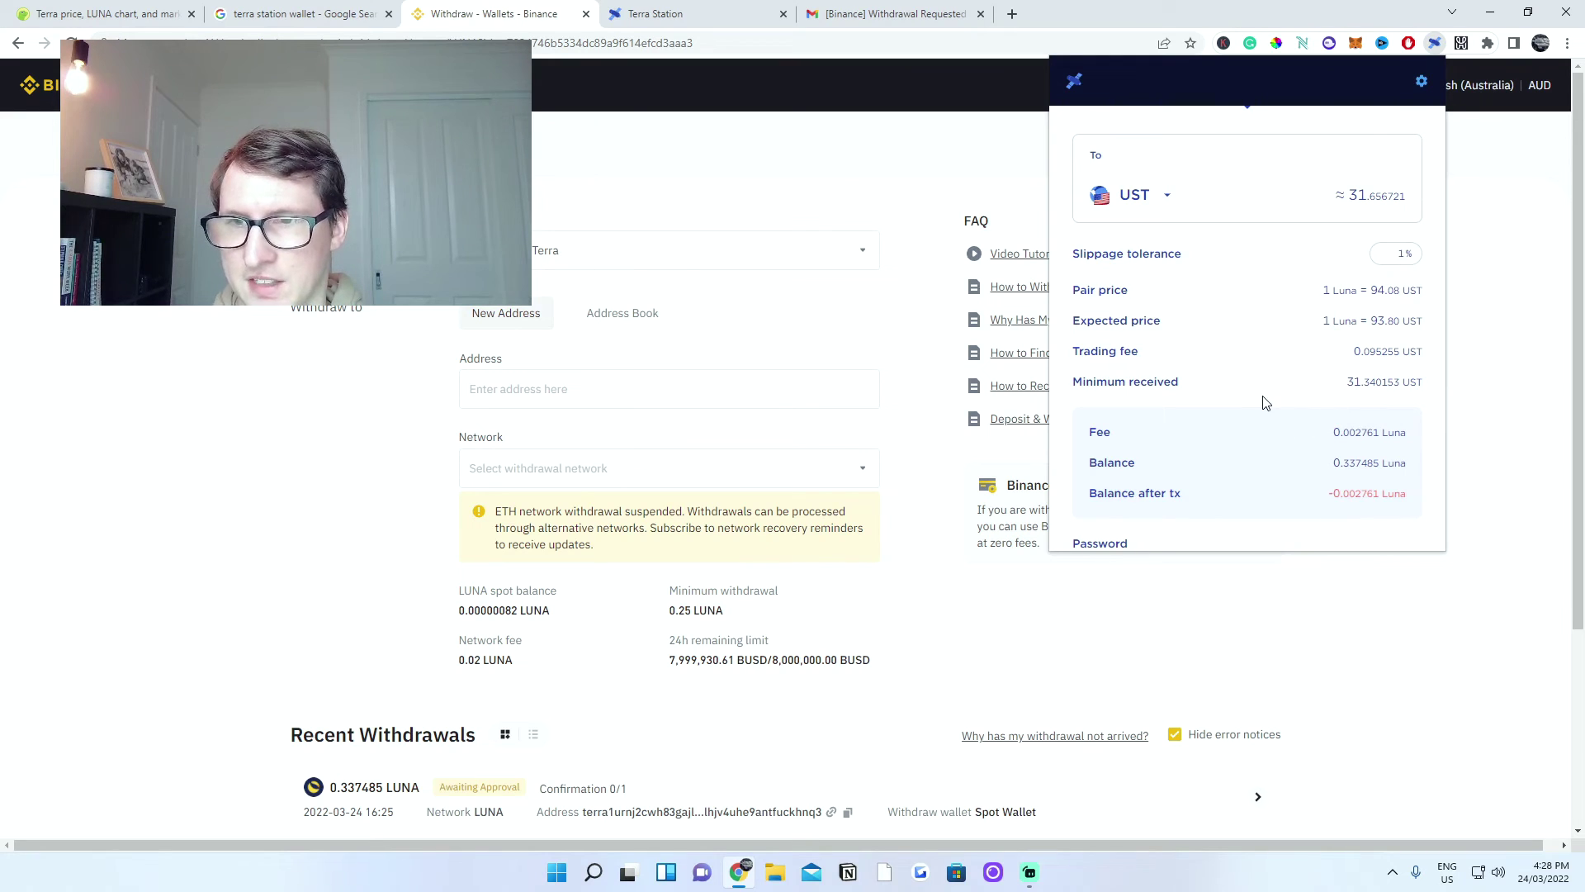
pyautogui.scroll(-2, 1162, 420)
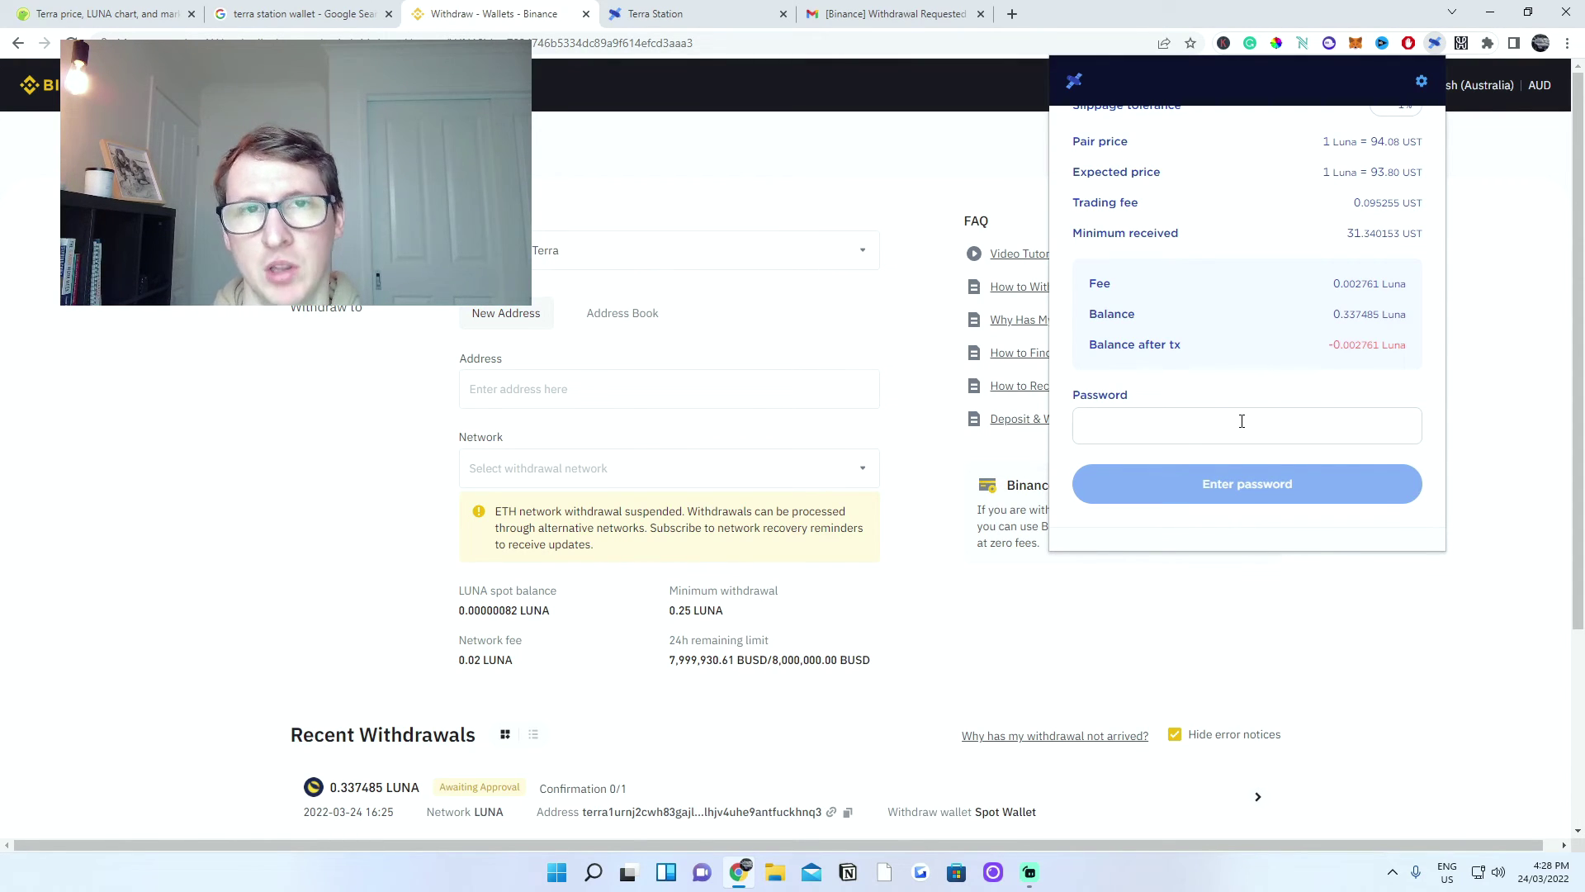
pyautogui.hotkey('ctrl', 'v')
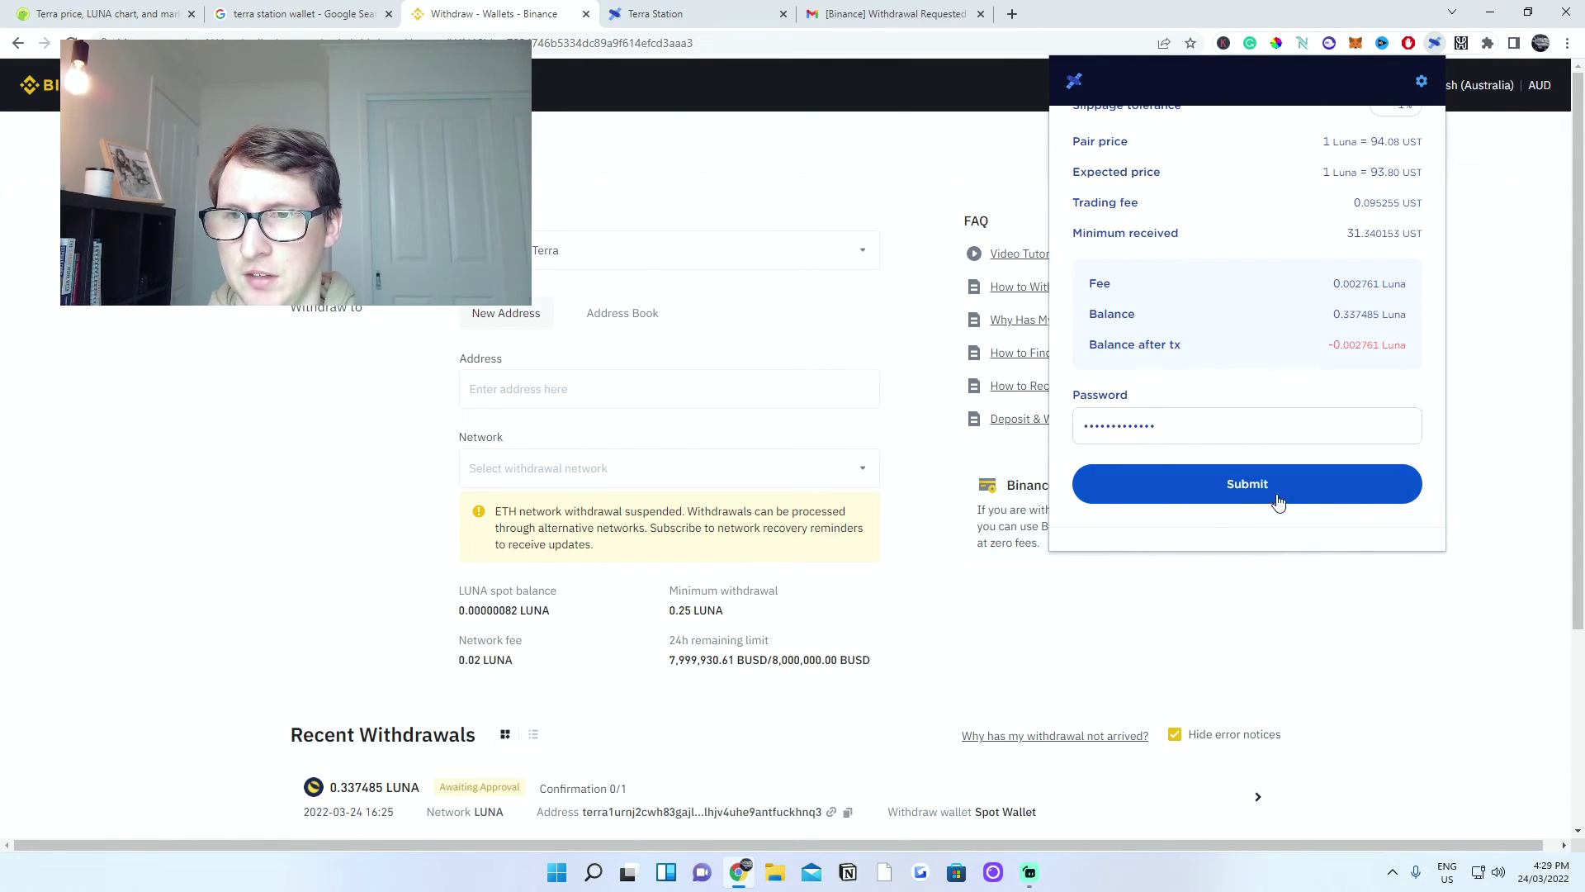
pyautogui.click(1252, 487)
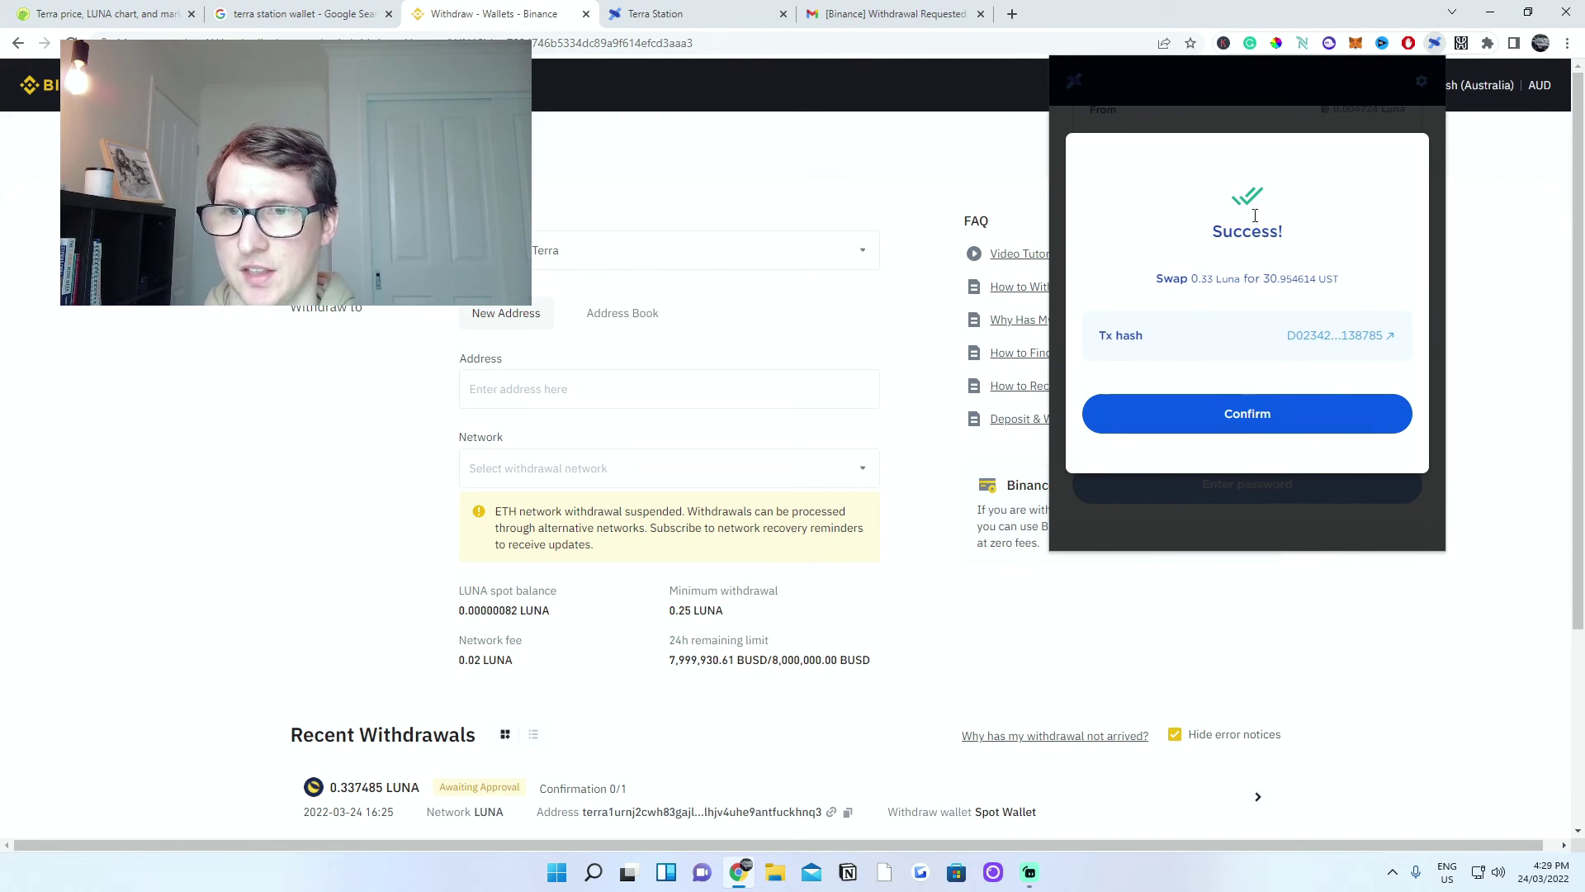
# Step: Dismiss the swap success, verify the 30.954614 UST balance, then go back to the Google search tab
pyautogui.click(1281, 418)
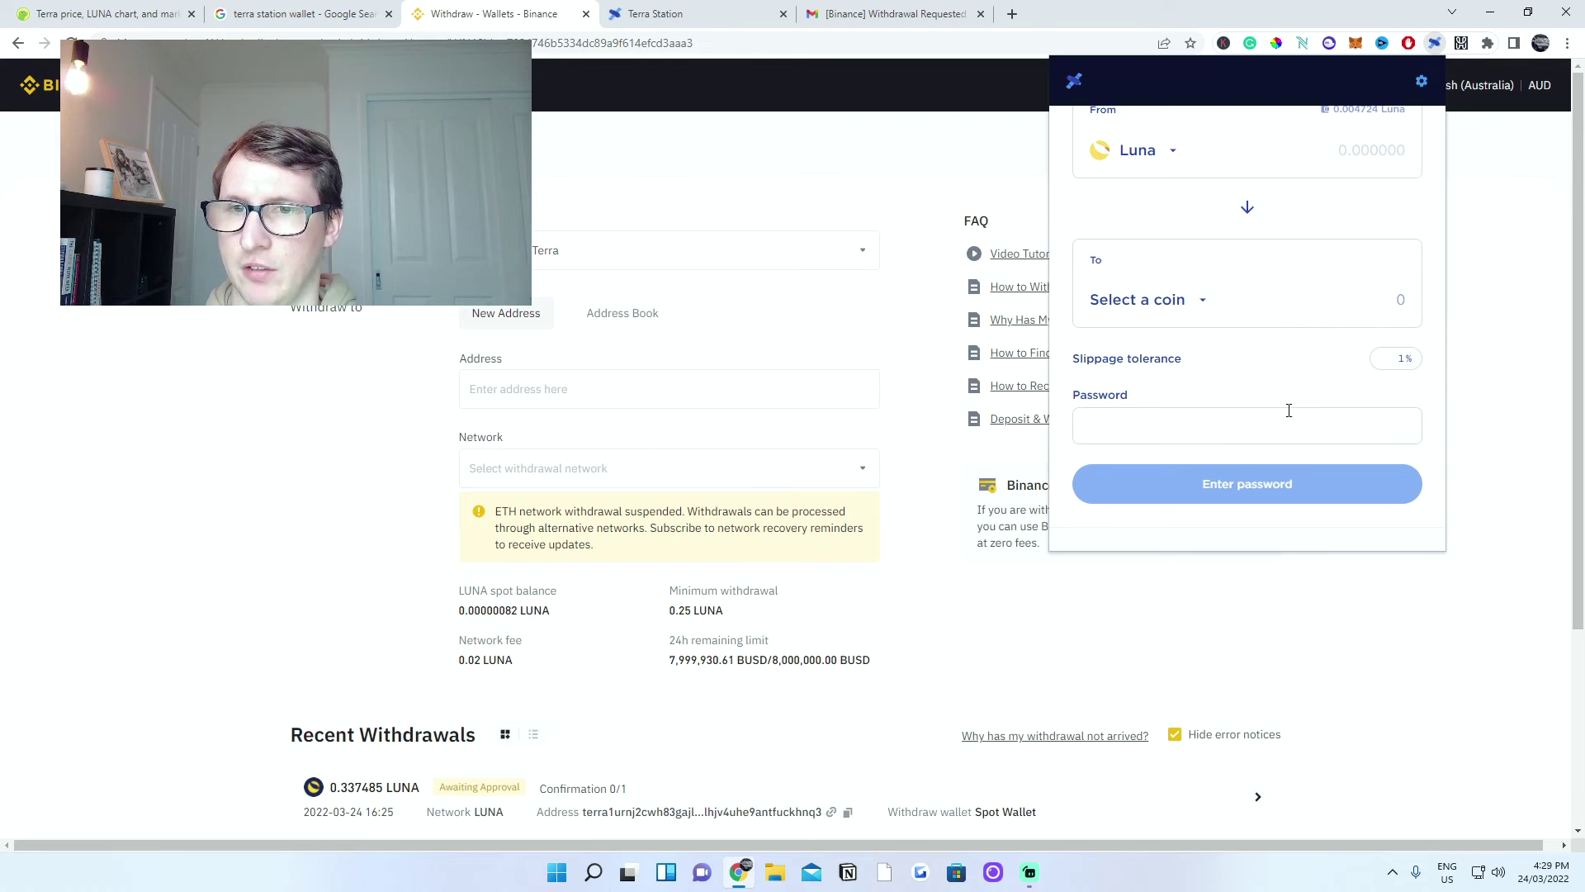
pyautogui.click(1436, 44)
pyautogui.click(1438, 46)
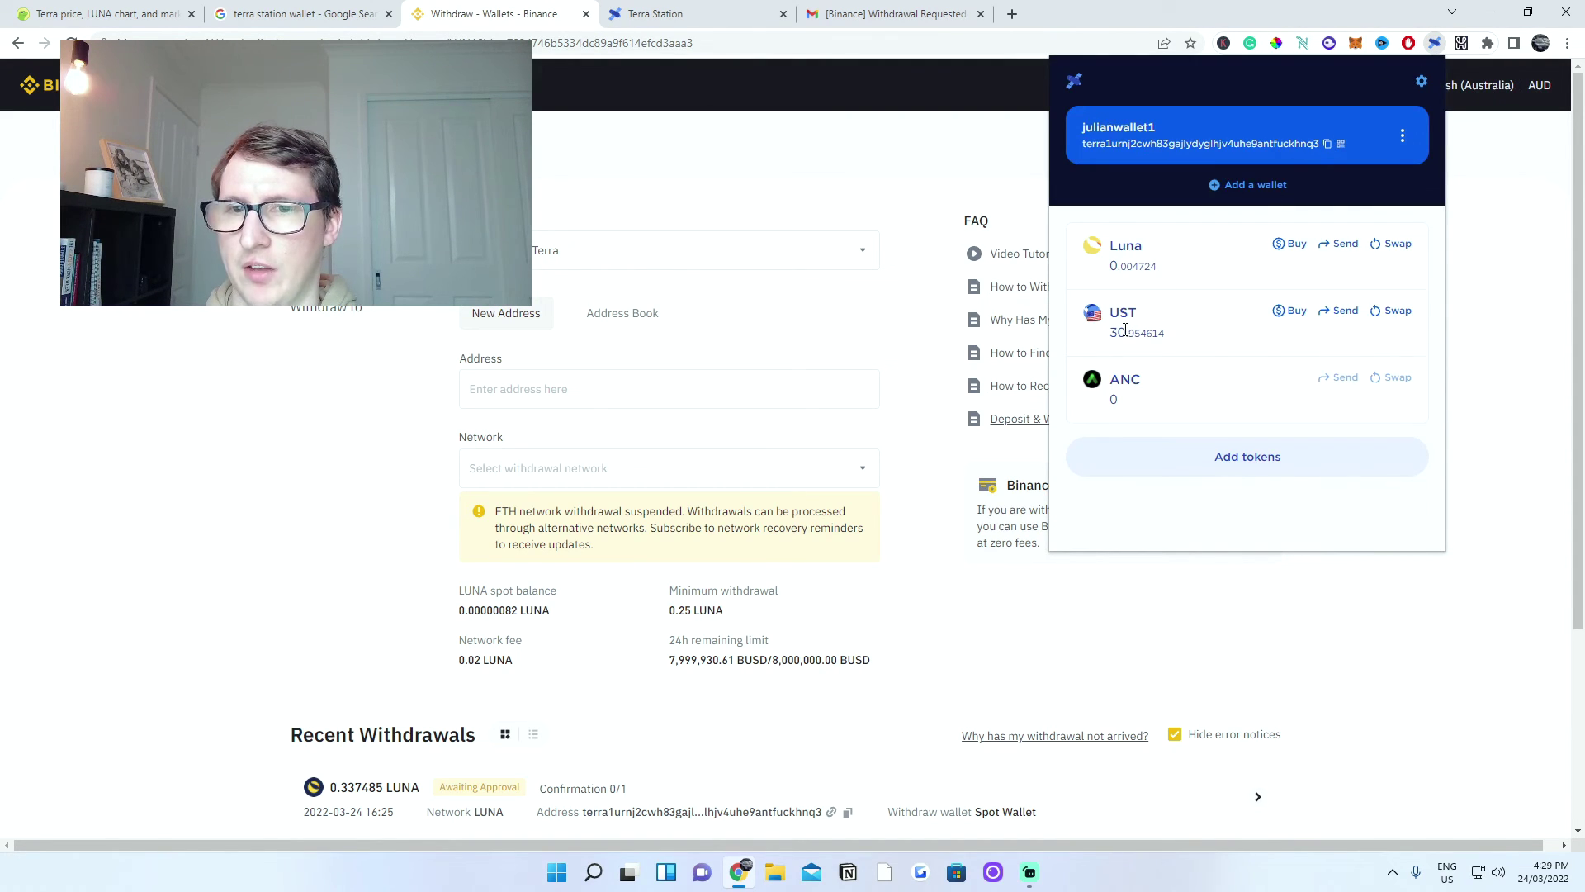
pyautogui.tripleClick(1125, 330)
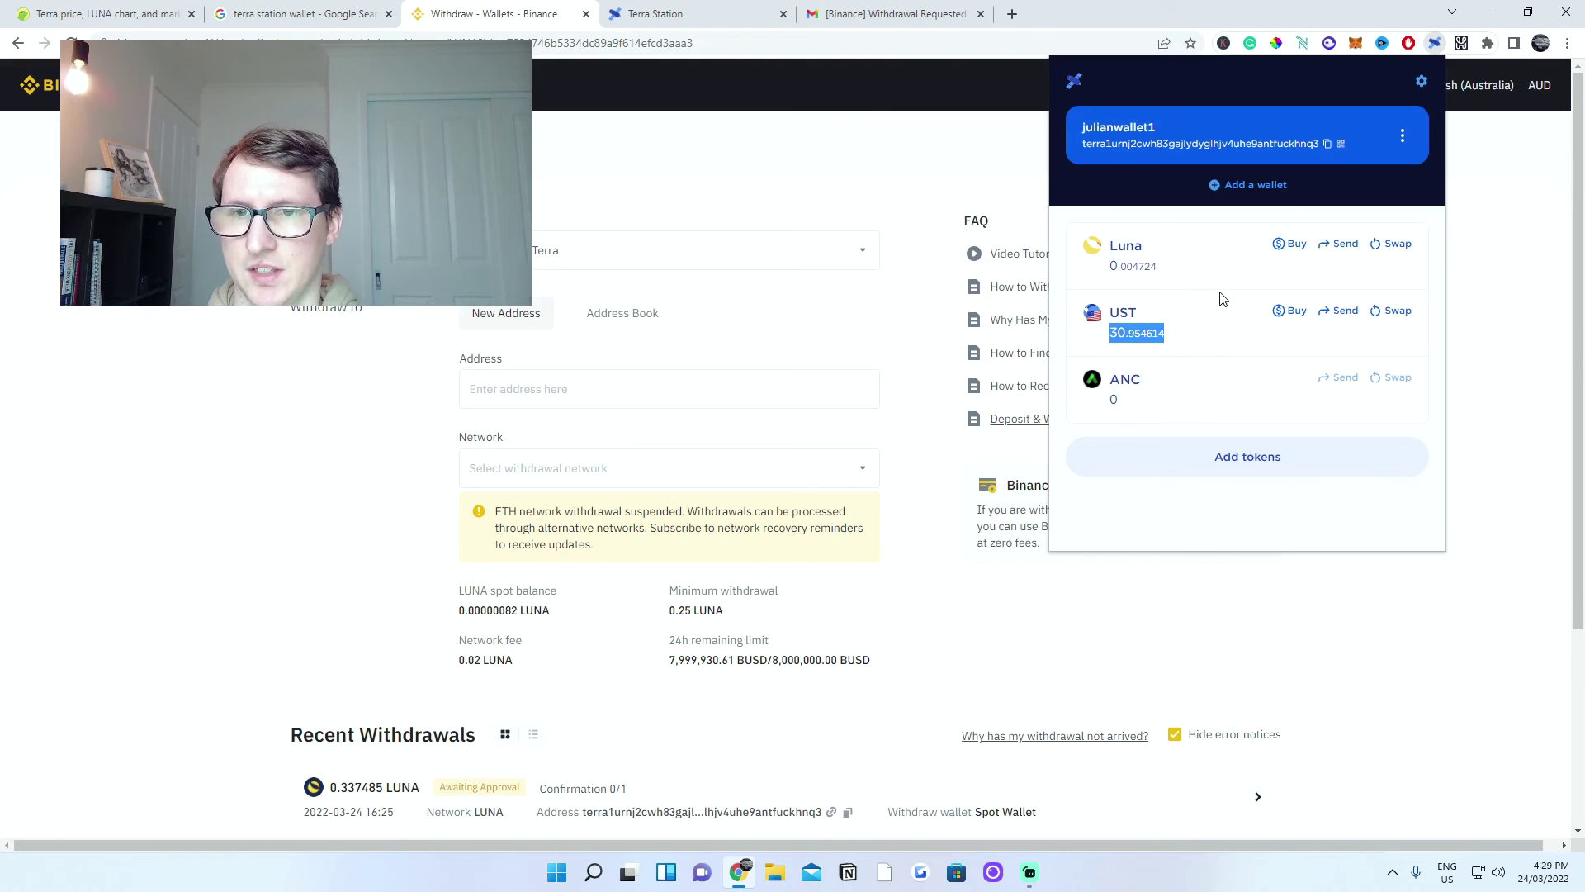
pyautogui.click(1245, 330)
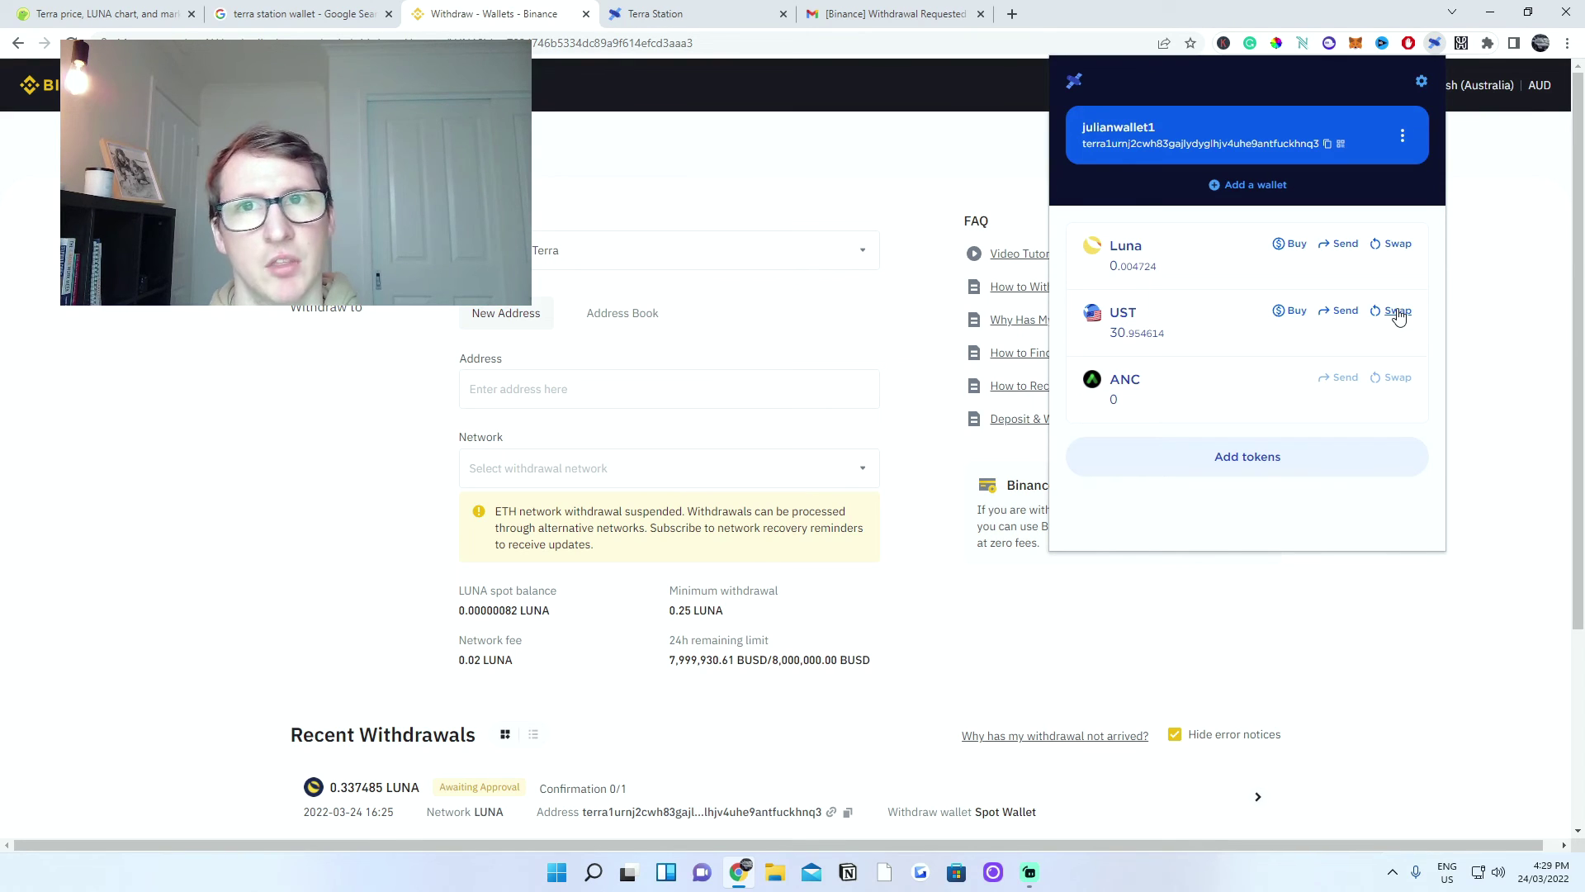
pyautogui.click(297, 14)
pyautogui.scroll(5, 825, 479)
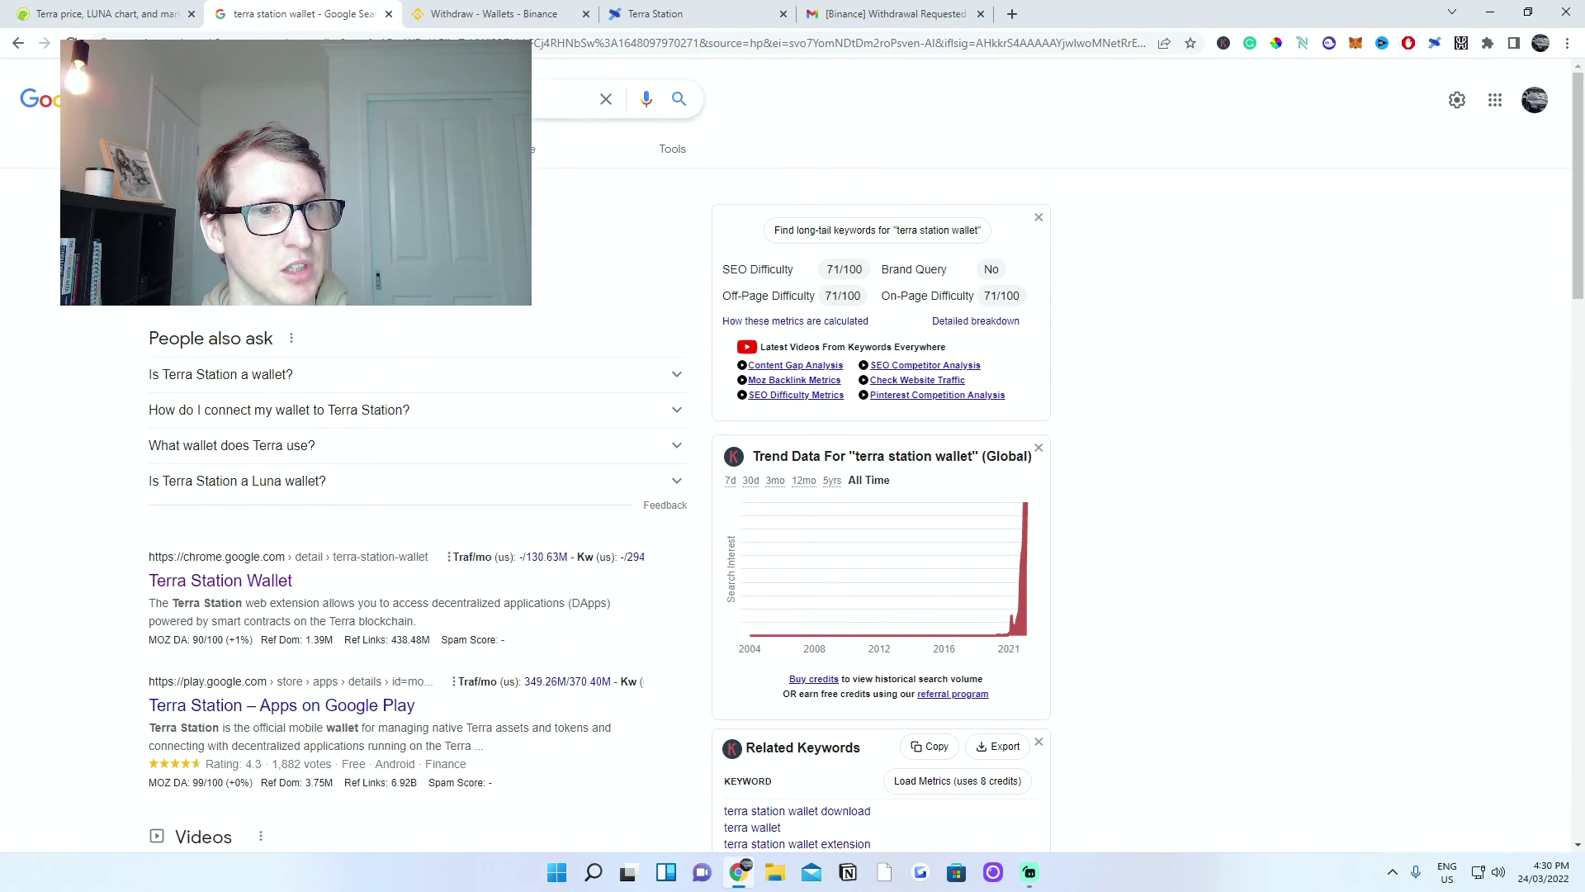
# Step: Load the Terra Station web app and move through Wallet and History to the Swap page
pyautogui.hotkey('alt', 'Left')
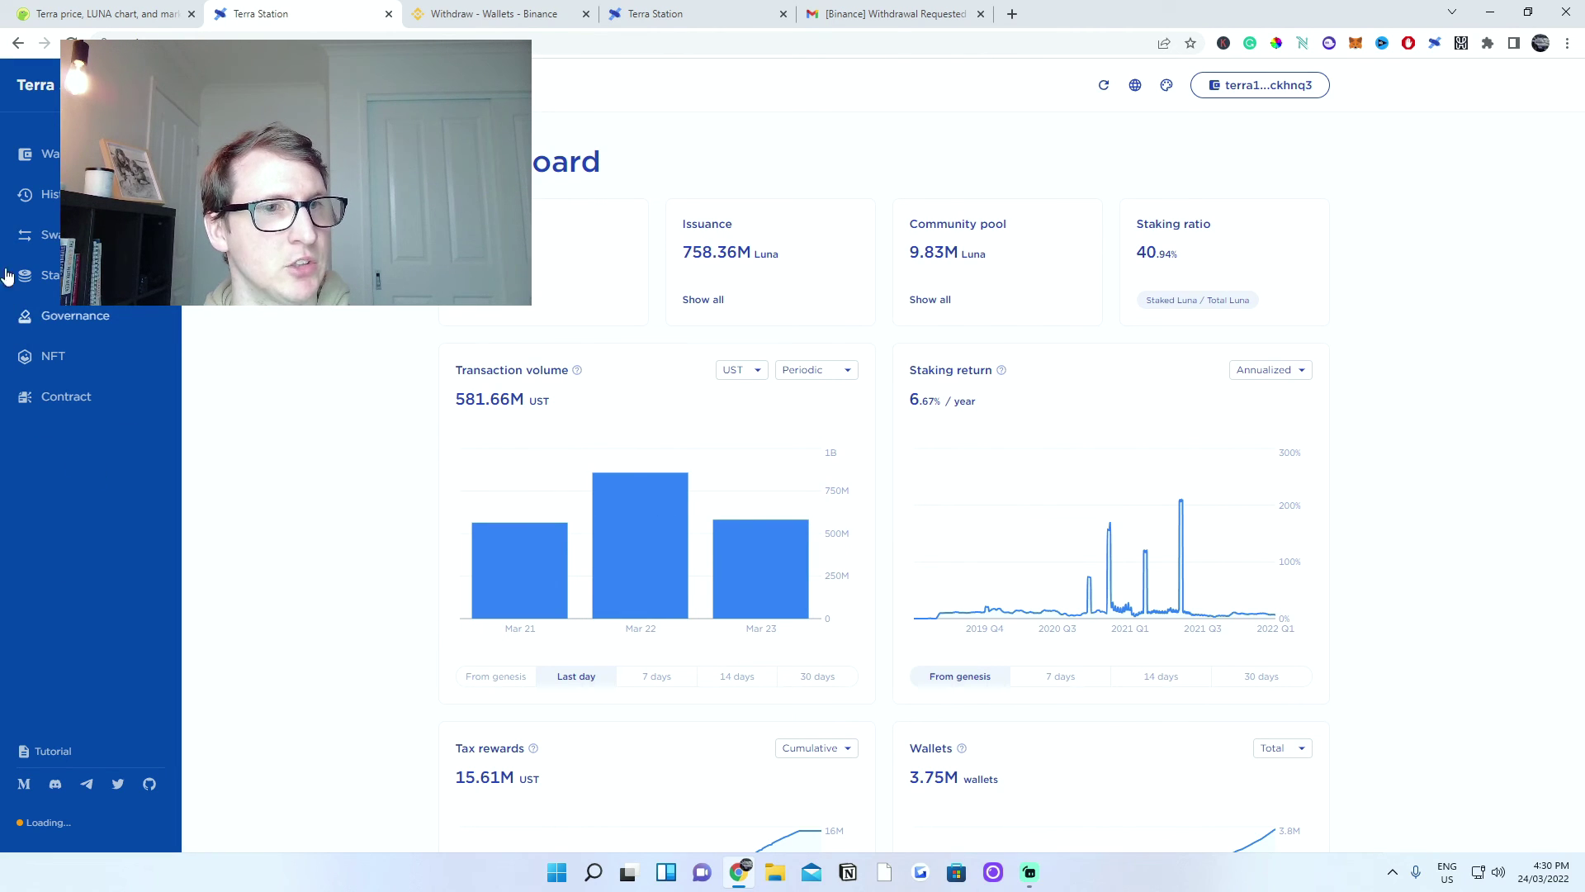
pyautogui.click(56, 168)
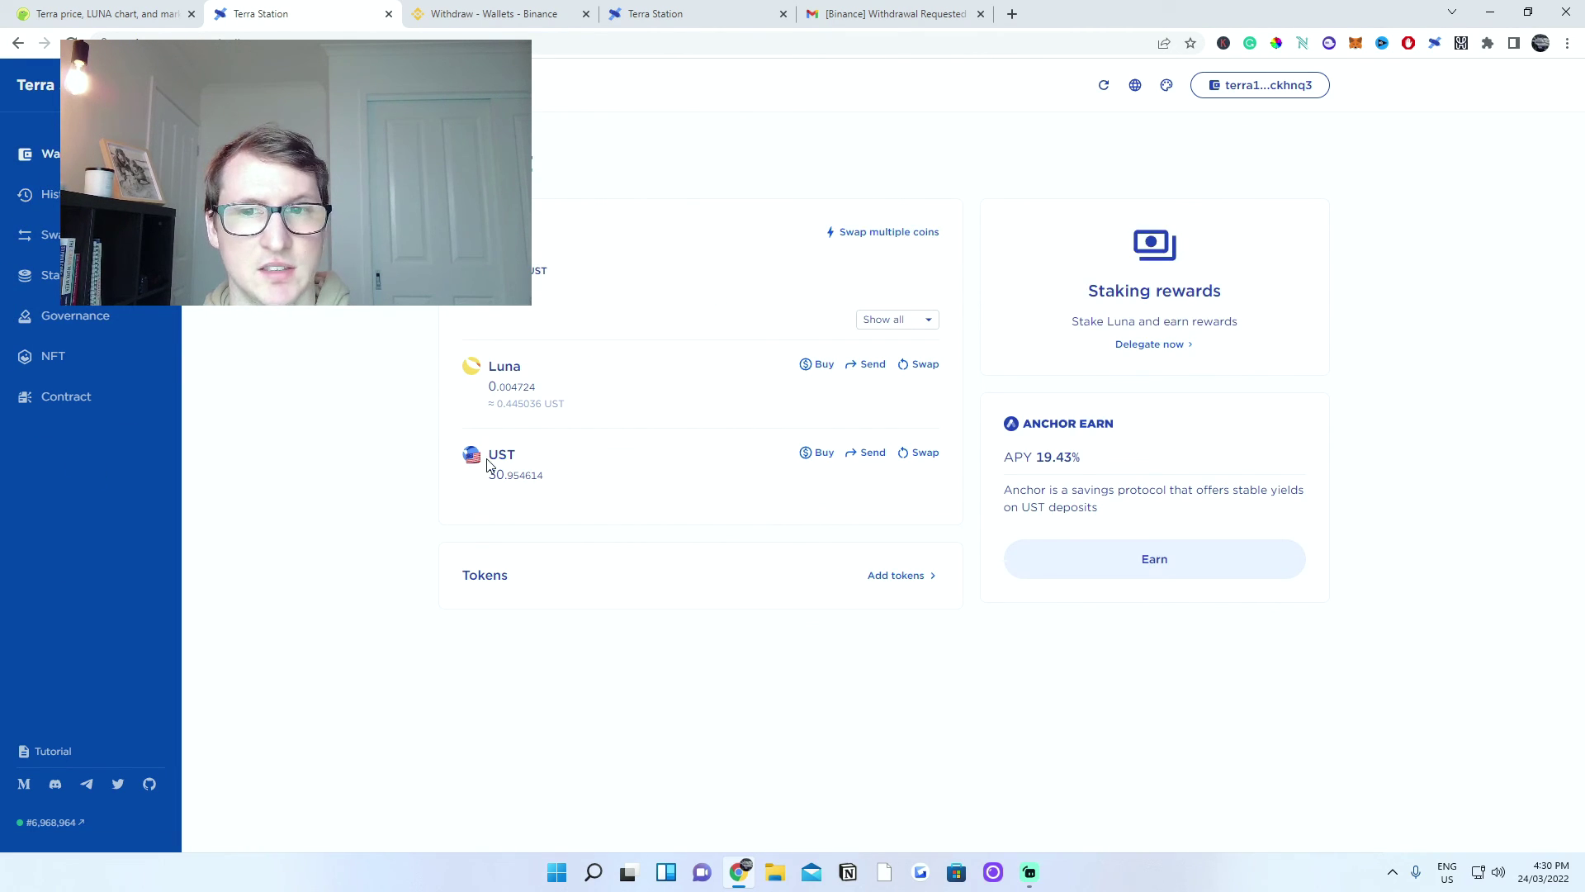
pyautogui.click(55, 196)
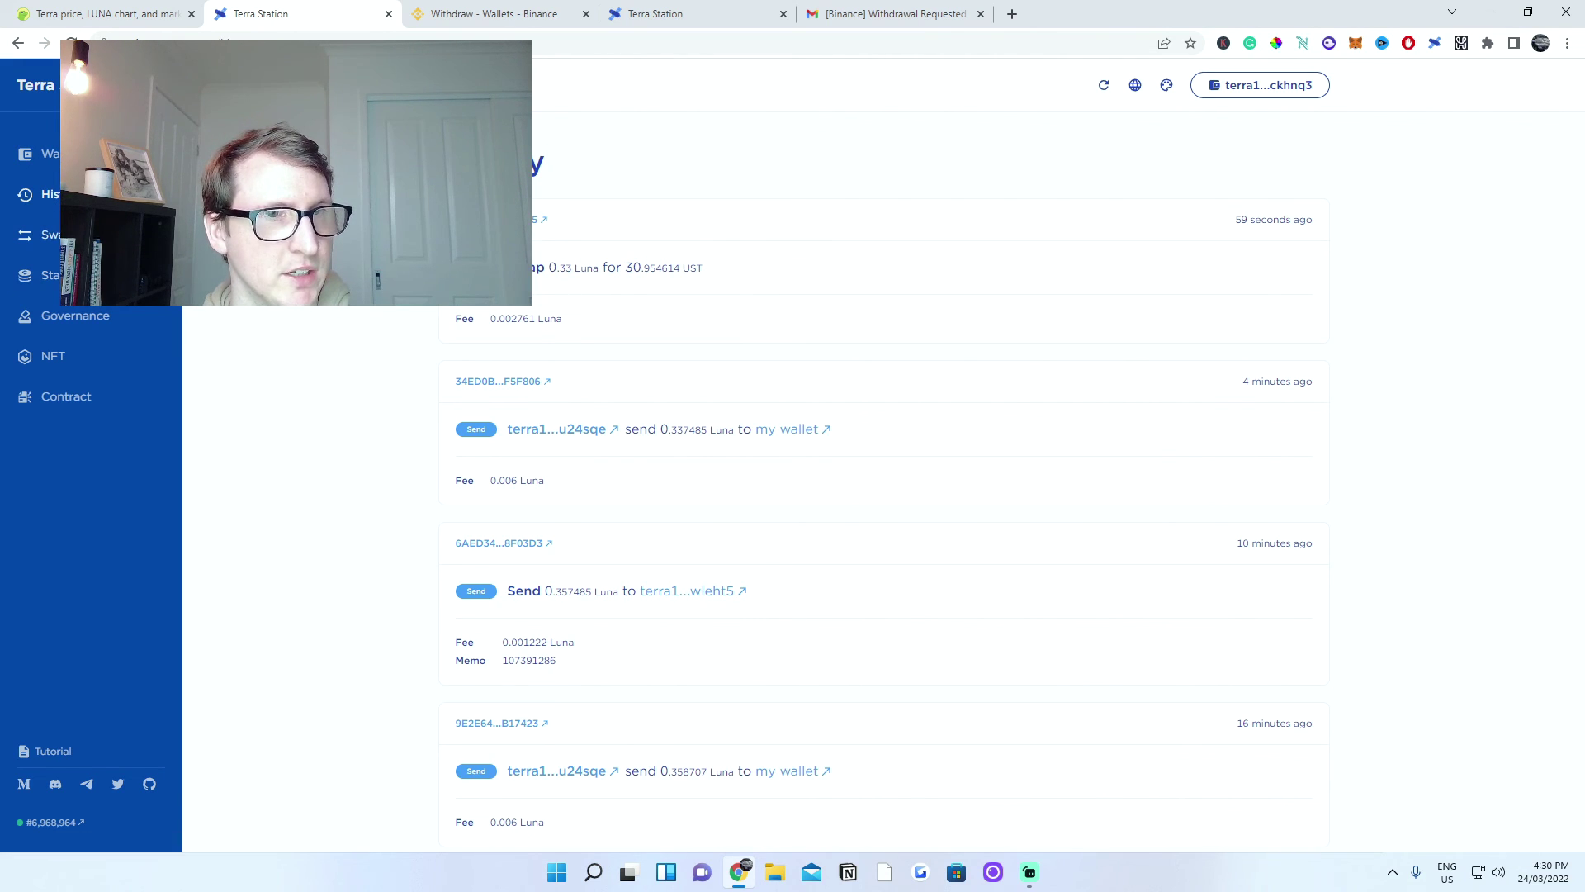
pyautogui.click(50, 235)
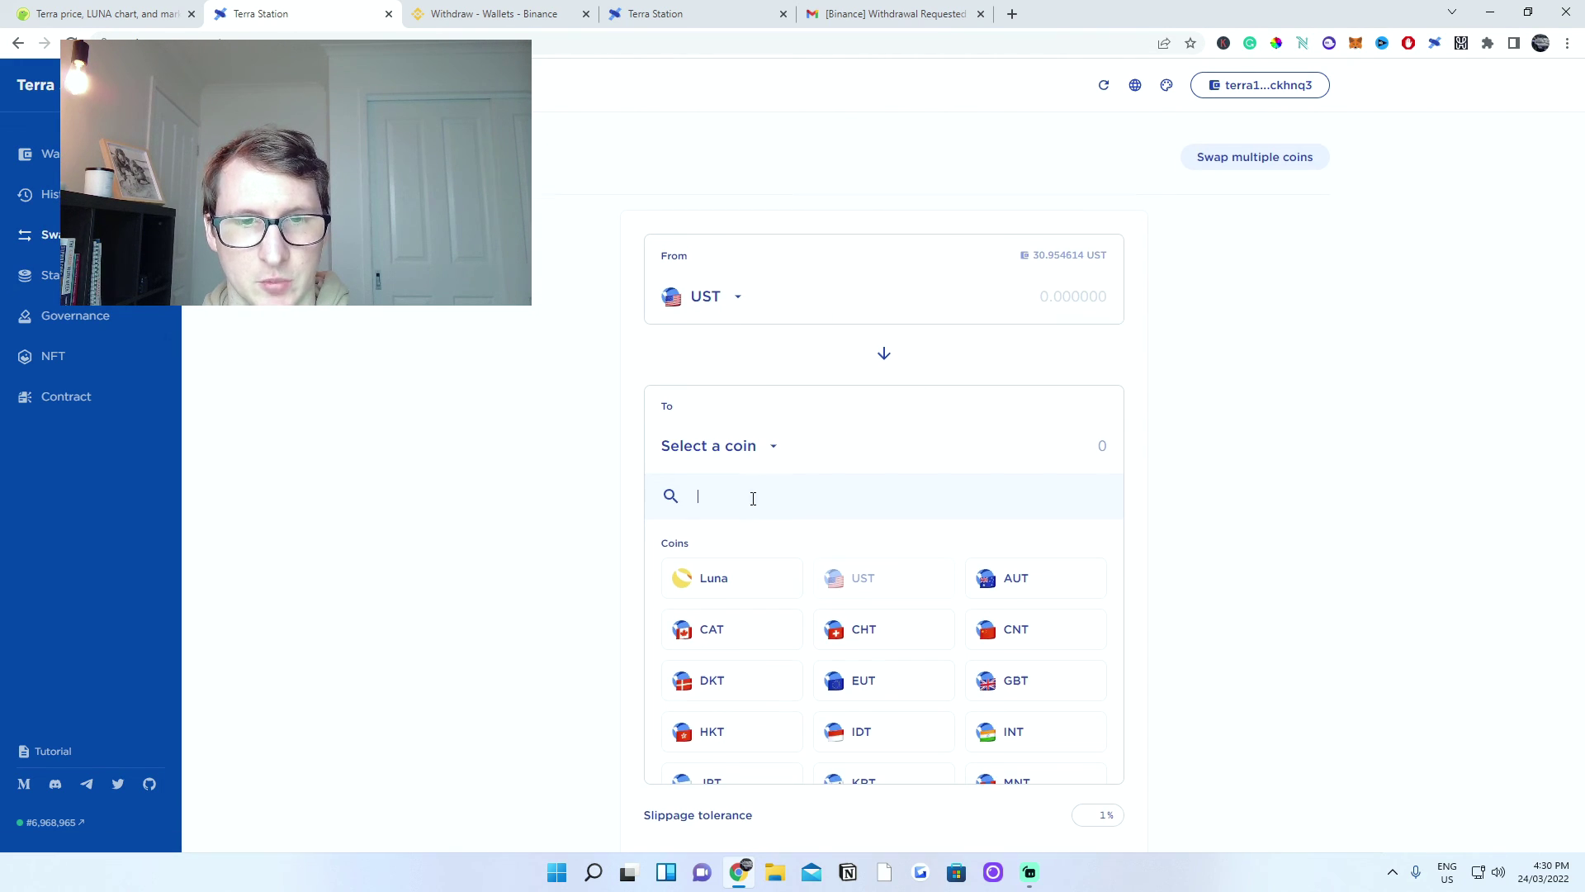
# Step: Set the full 30.954614 UST to swap into ANC, estimating about 11.750817 ANC
pyautogui.scroll(-5, 751, 495)
pyautogui.scroll(2, 944, 531)
pyautogui.scroll(1, 825, 542)
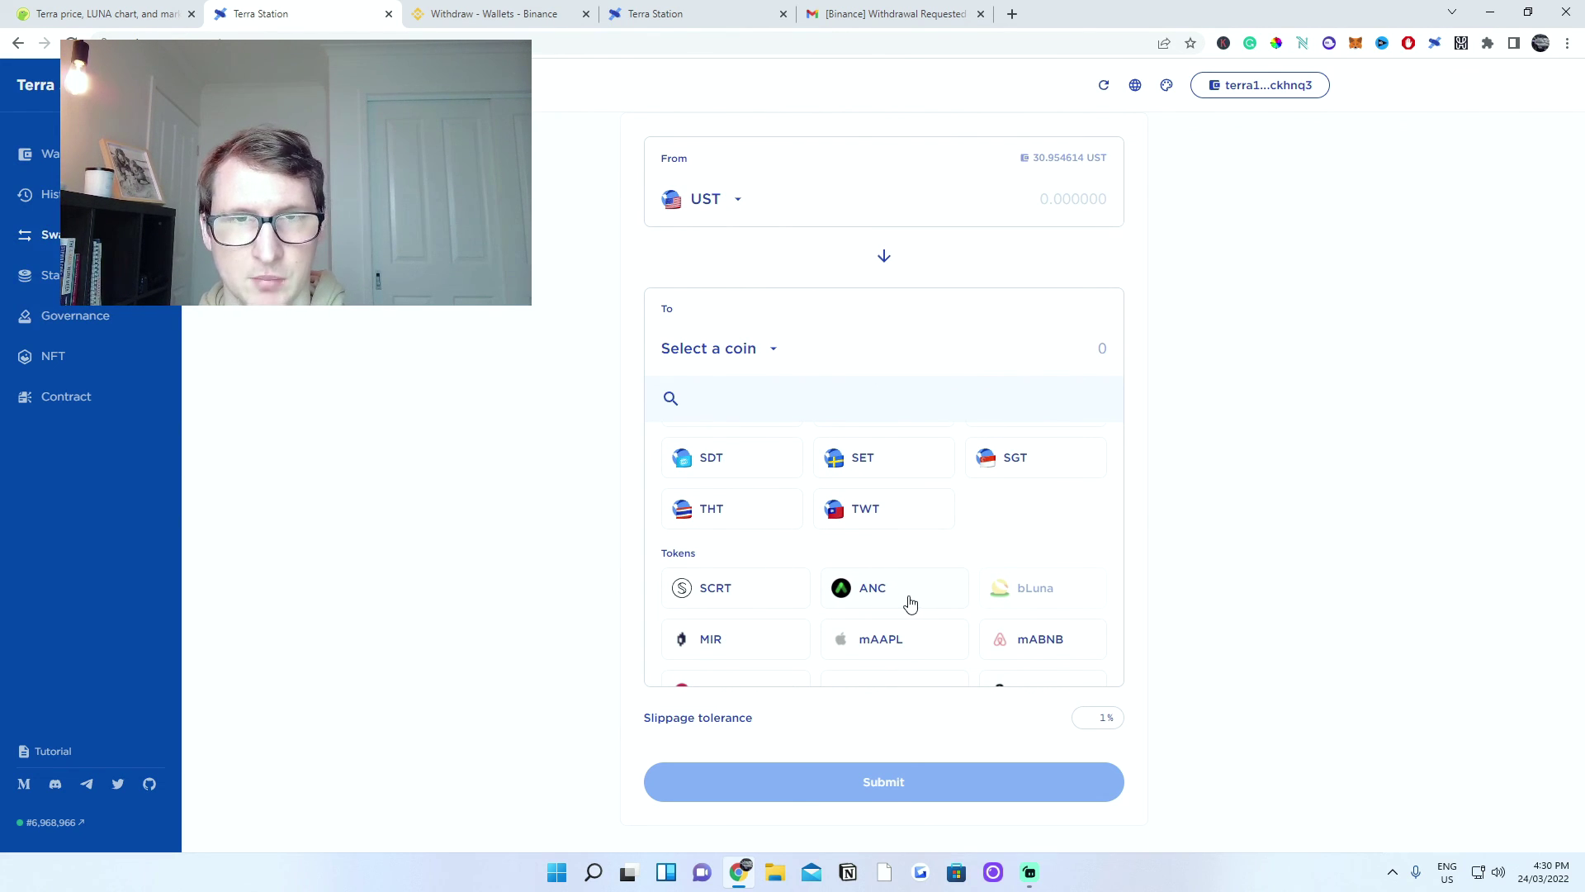
pyautogui.click(910, 605)
pyautogui.click(1069, 297)
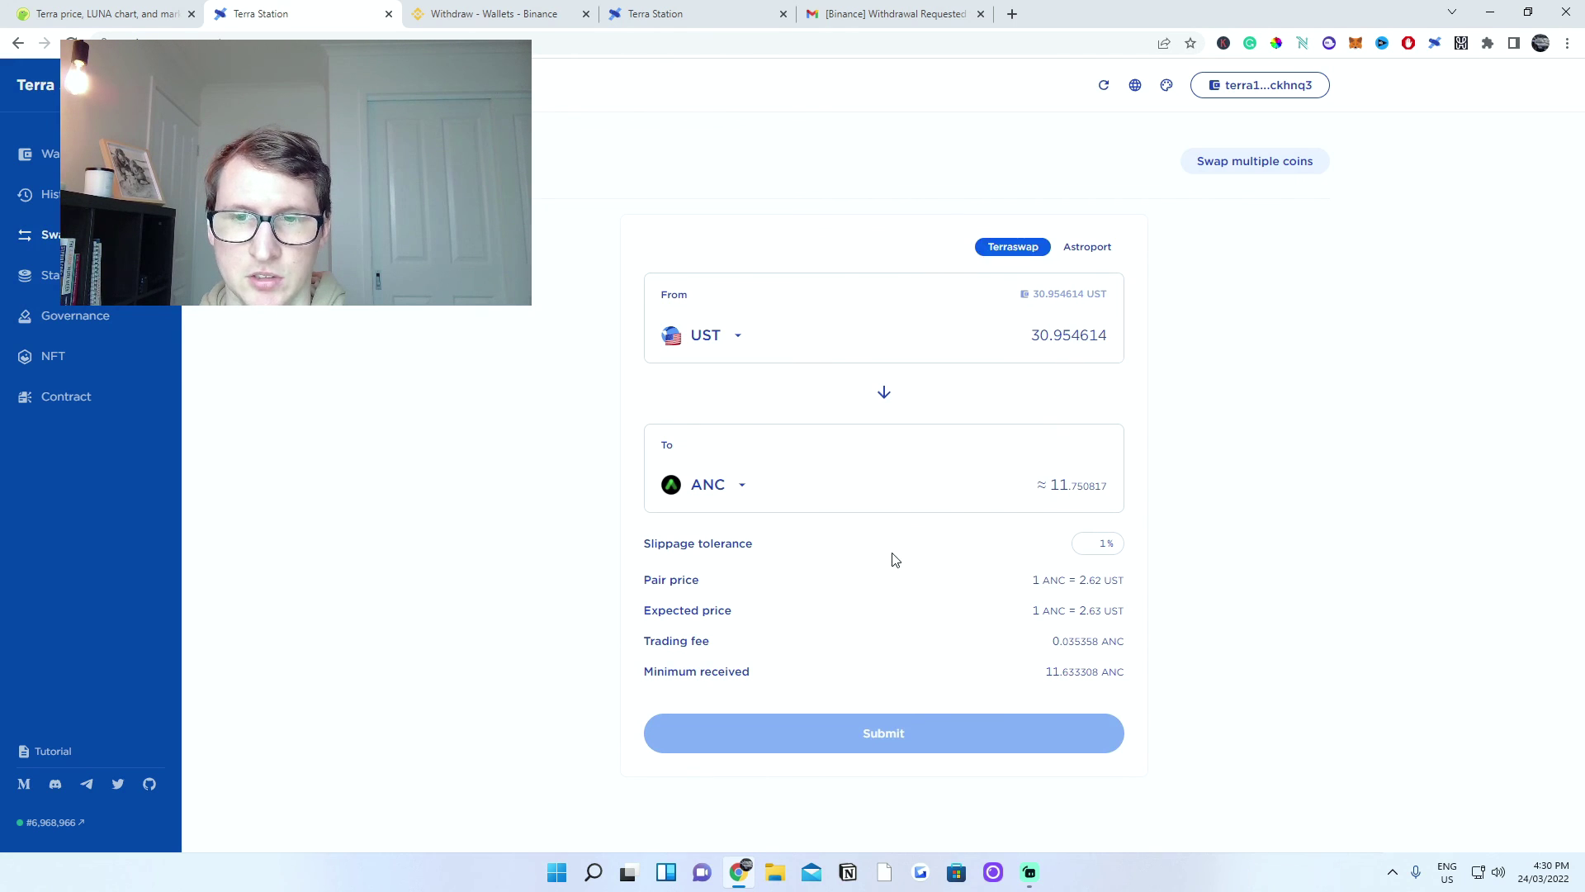
pyautogui.scroll(-1, 891, 768)
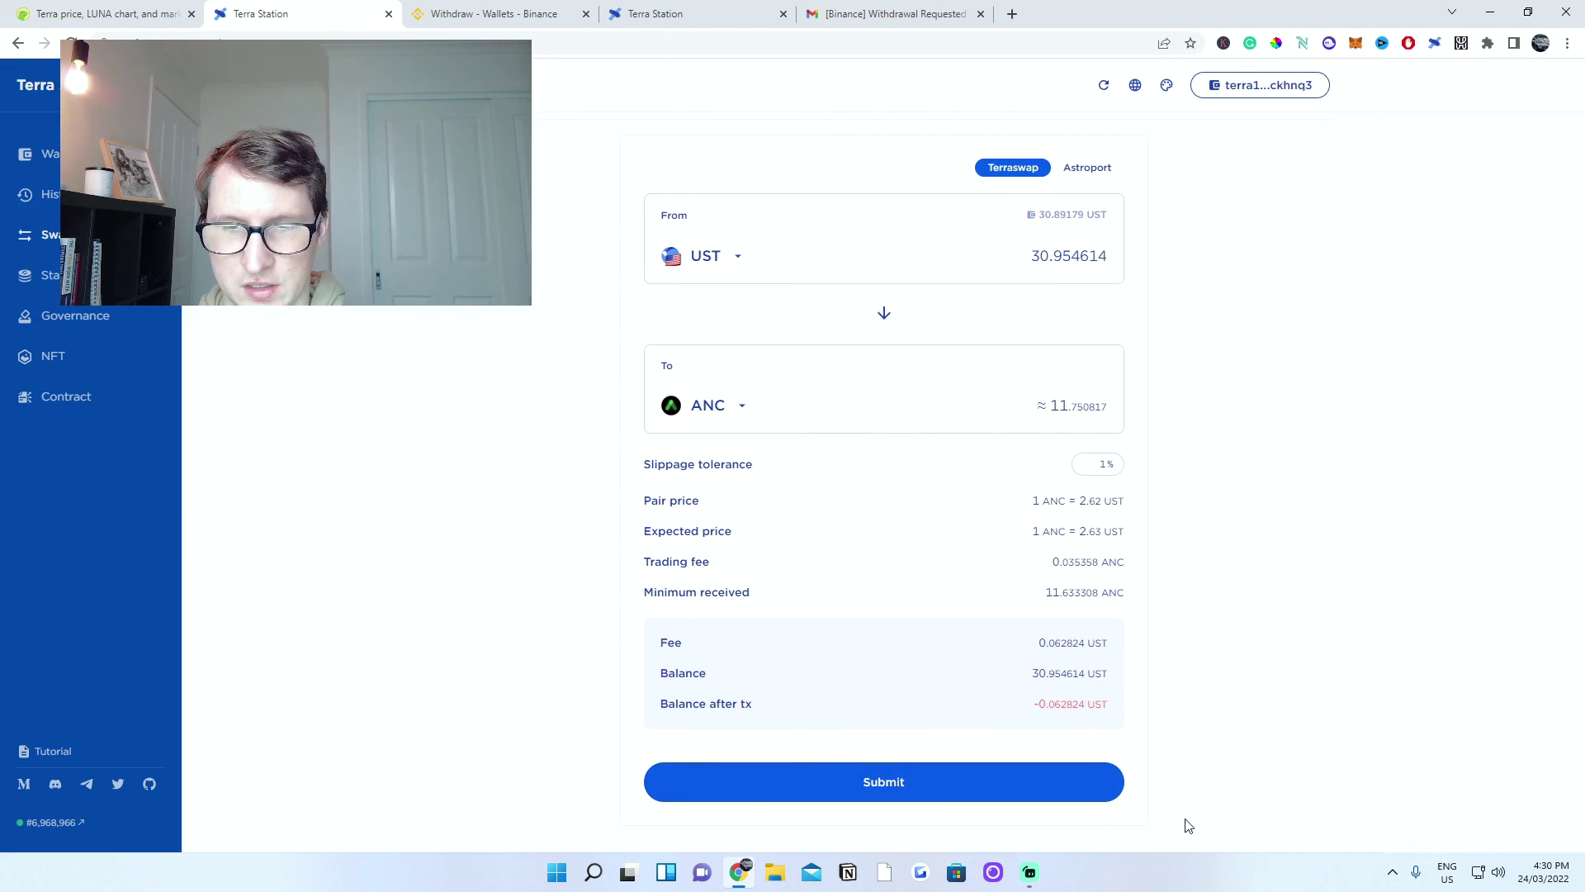